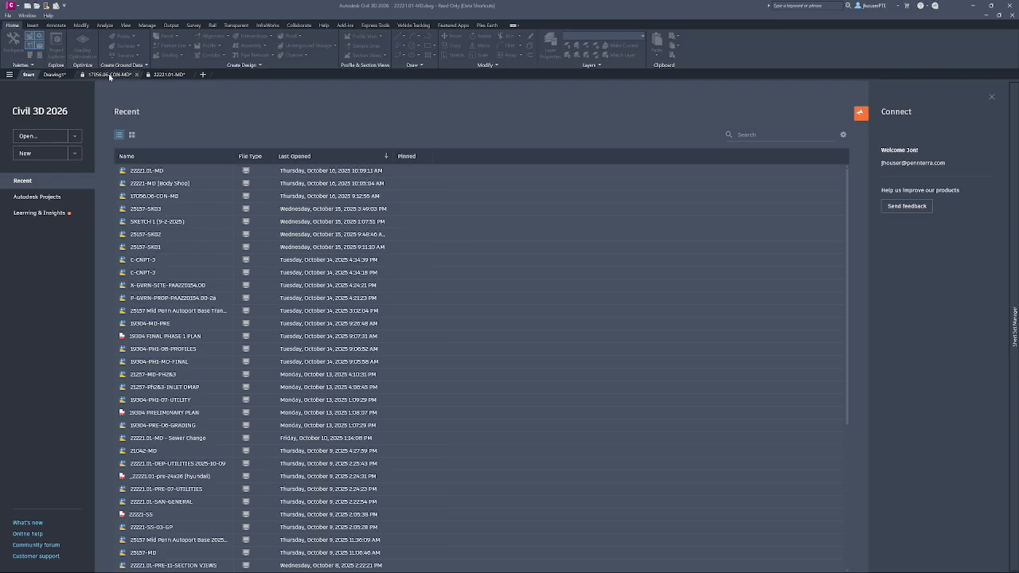
Open the model space of the 17056.06-CON-MD drawing and bring up the working folder selection for its data shortcuts.
{"action": "mouse_move", "coordinate": [111, 78]}
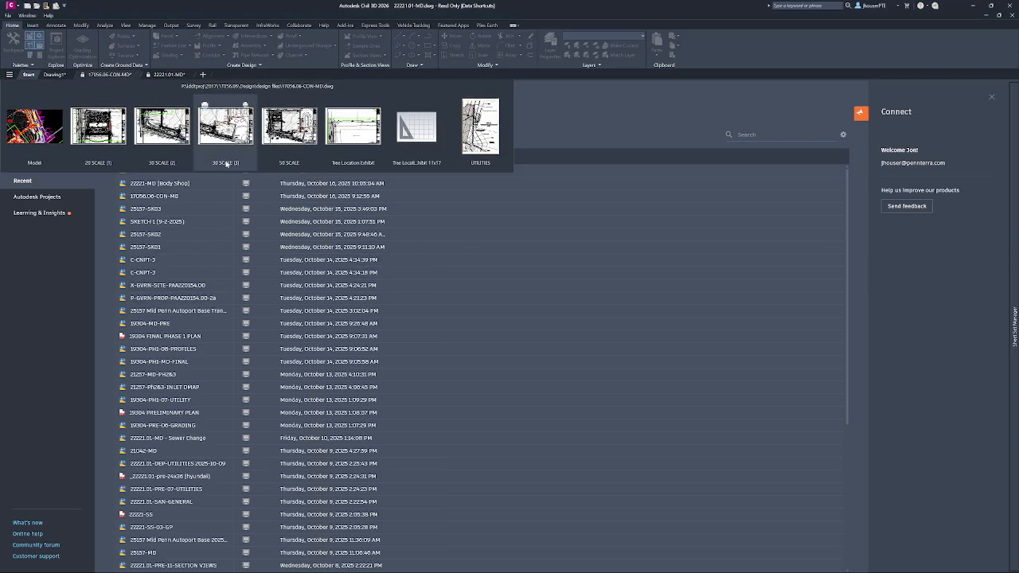
{"action": "left_click", "coordinate": [40, 126]}
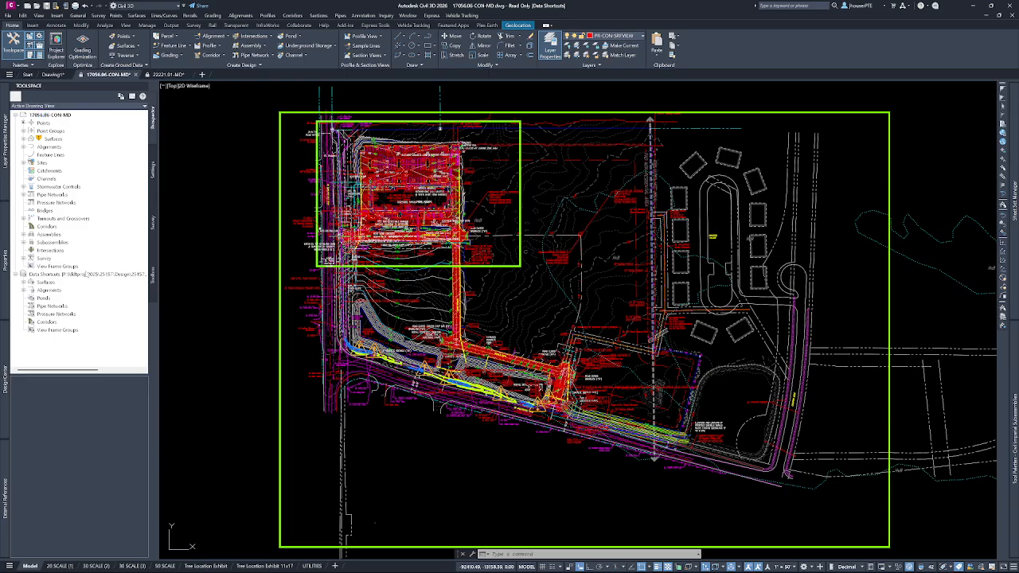
{"action": "left_click", "coordinate": [85, 274]}
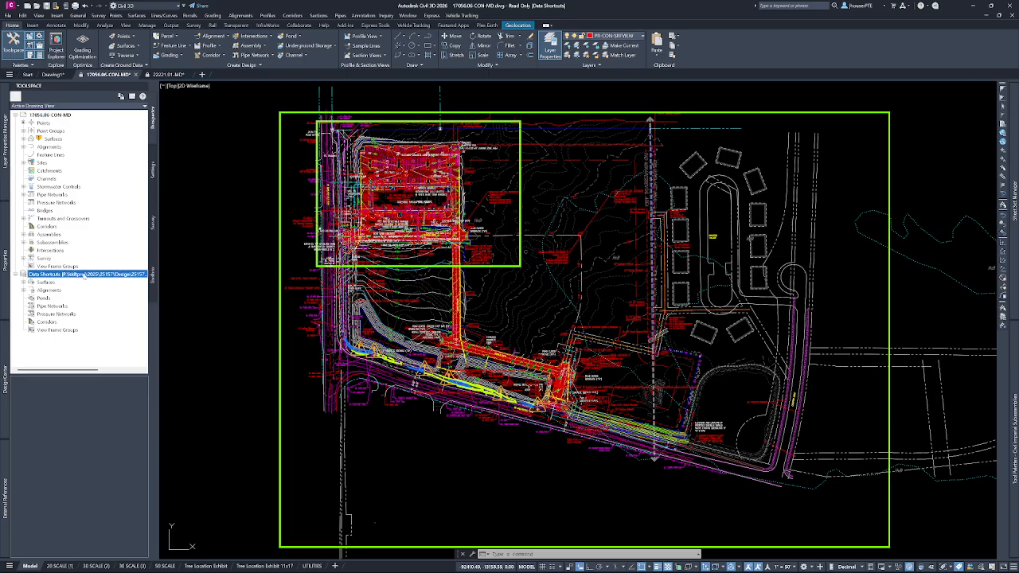
{"action": "right_click", "coordinate": [85, 274]}
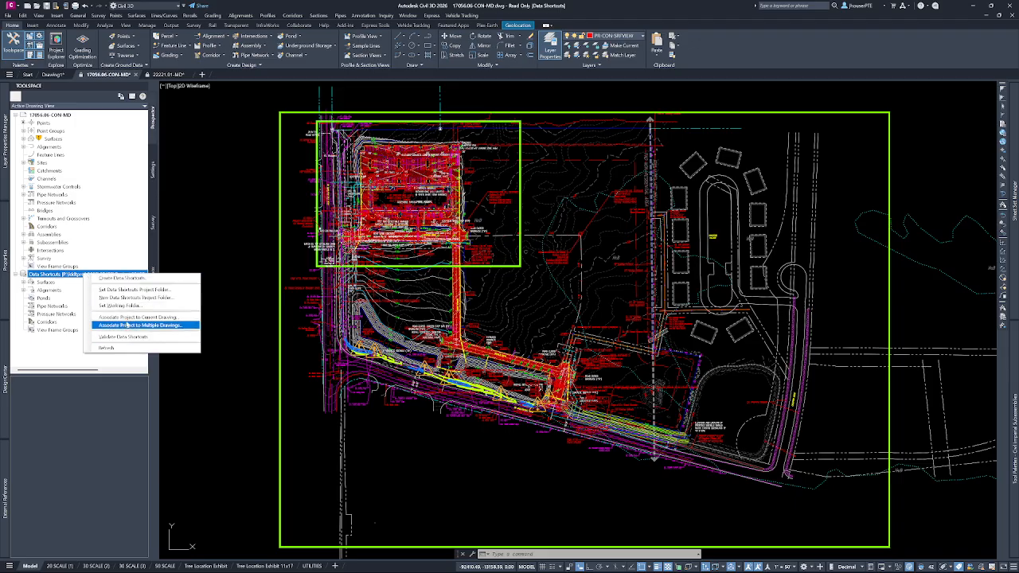
{"action": "left_click", "coordinate": [118, 306]}
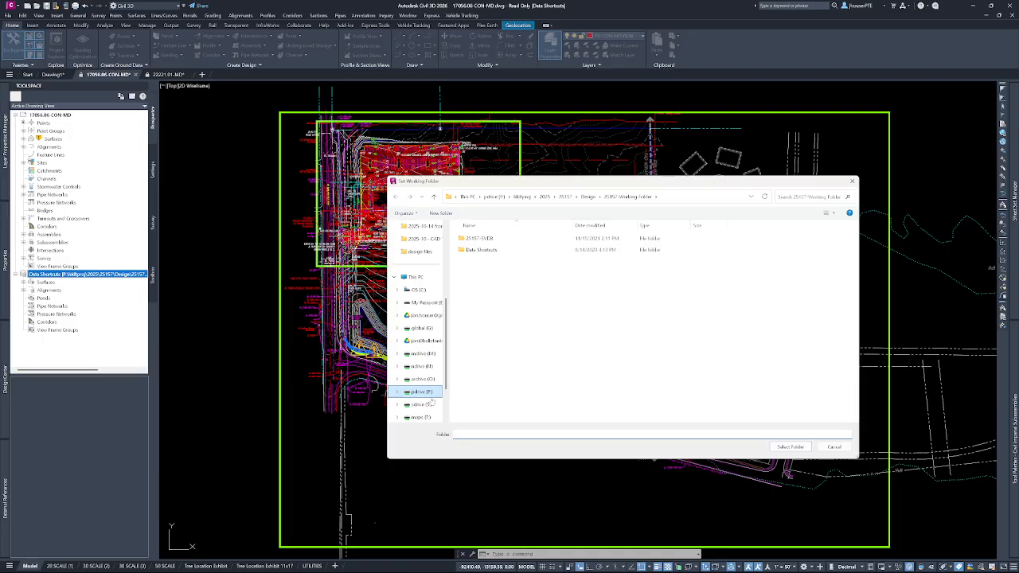
Set the data shortcuts working folder to "17056.06 Working Folder" inside the Design folder of project 17056.06 under 2017.
{"action": "left_click", "coordinate": [522, 196]}
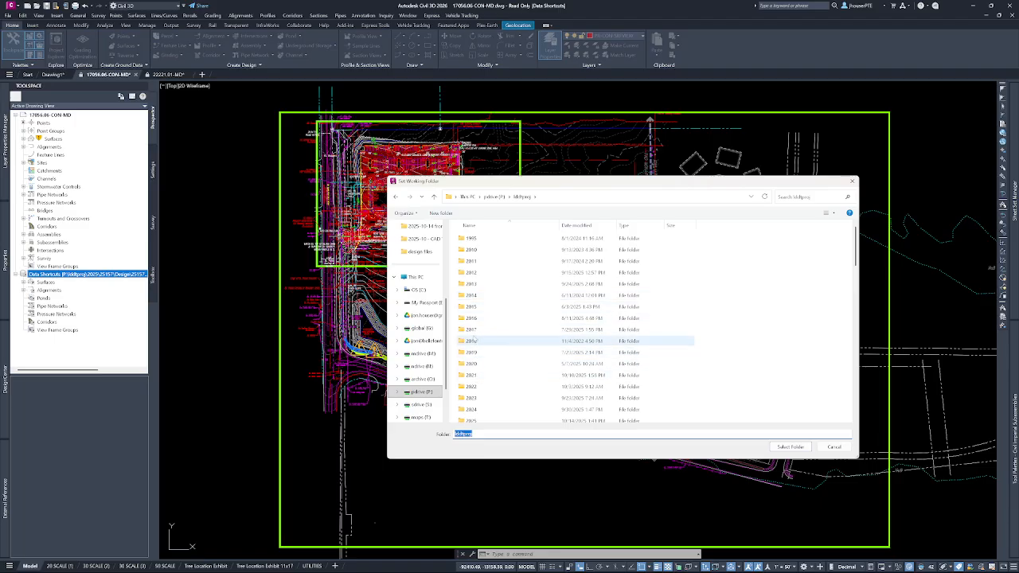
{"action": "double_click", "coordinate": [485, 329]}
{"action": "scroll", "coordinate": [491, 313], "scroll_direction": "down", "scroll_amount": 15}
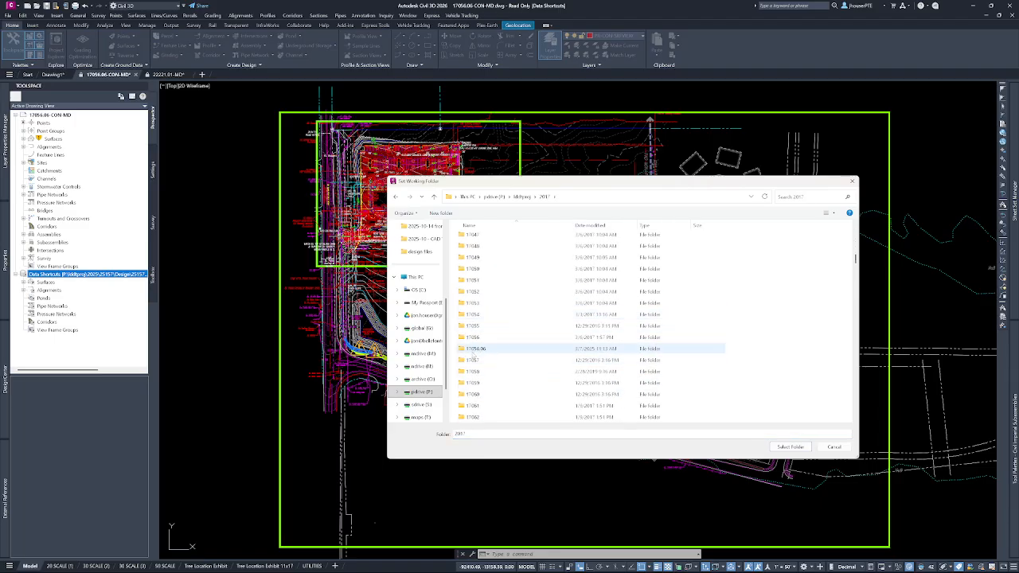
{"action": "double_click", "coordinate": [473, 352]}
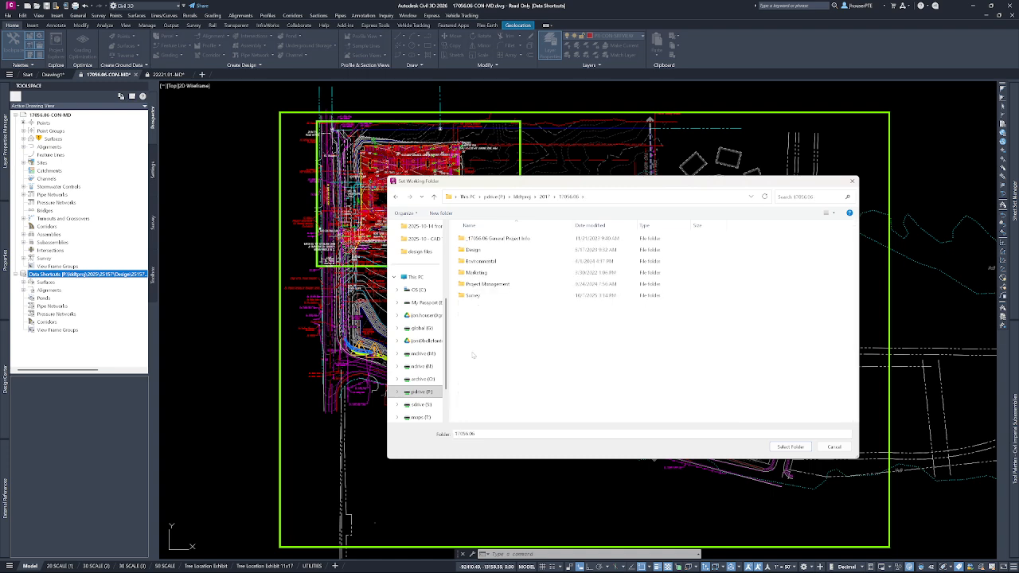
{"action": "left_click", "coordinate": [472, 250]}
{"action": "double_click", "coordinate": [472, 250]}
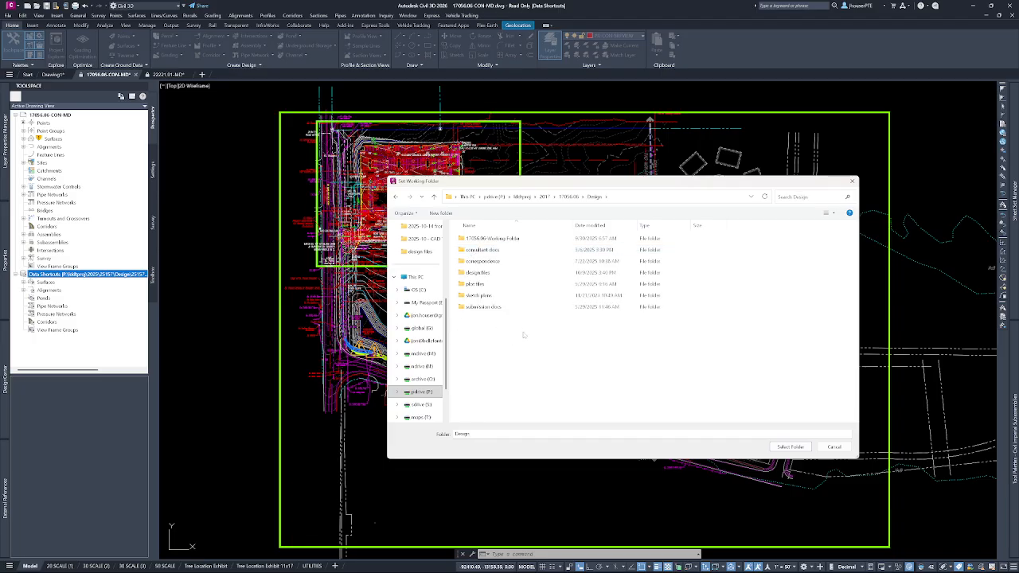
{"action": "left_click", "coordinate": [488, 238]}
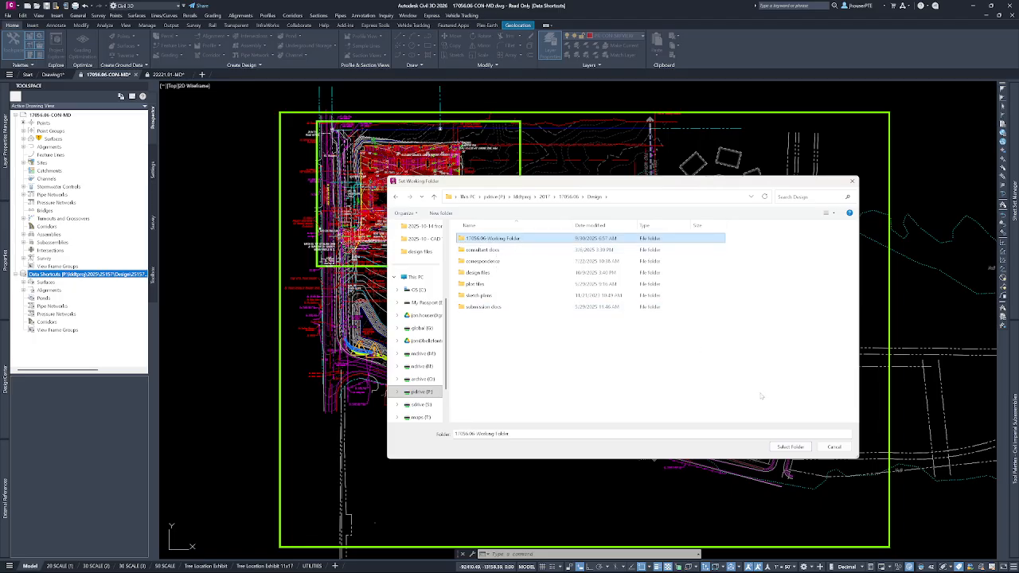
{"action": "left_click", "coordinate": [792, 448]}
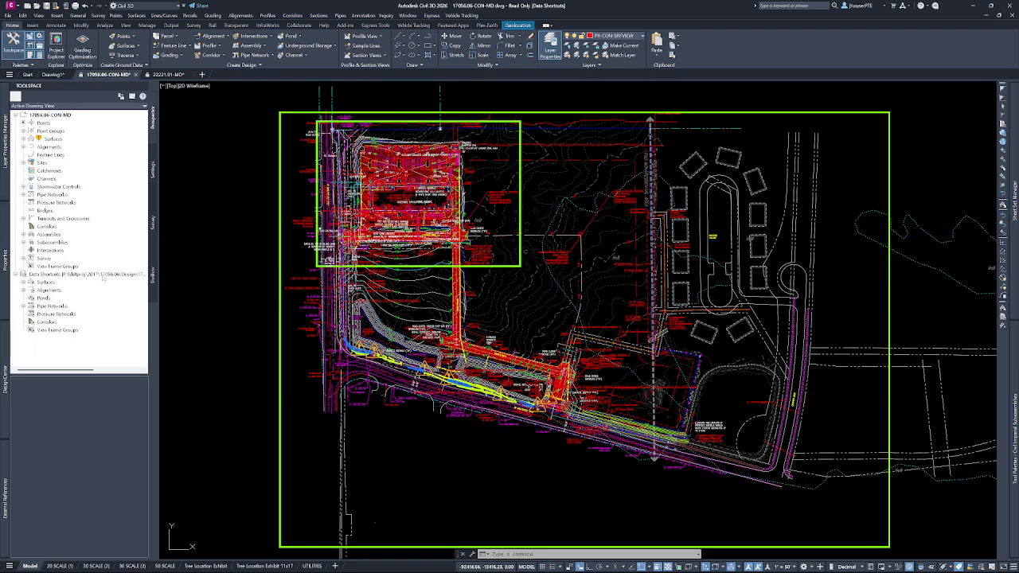
Expand the surfaces, alignments and pipe networks under the project's data shortcuts and review which objects are shared.
{"action": "left_click", "coordinate": [23, 282]}
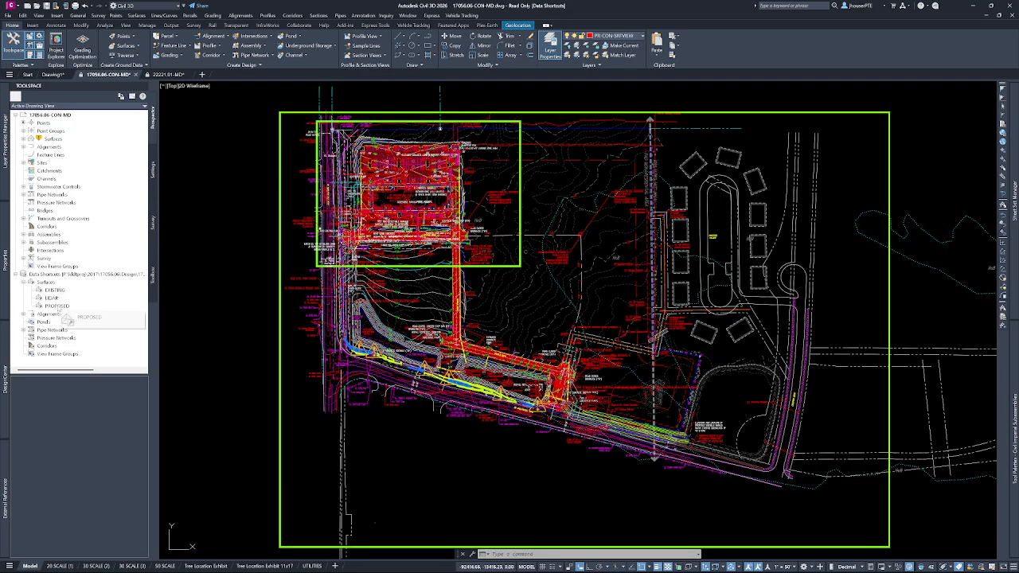
{"action": "left_click", "coordinate": [31, 314]}
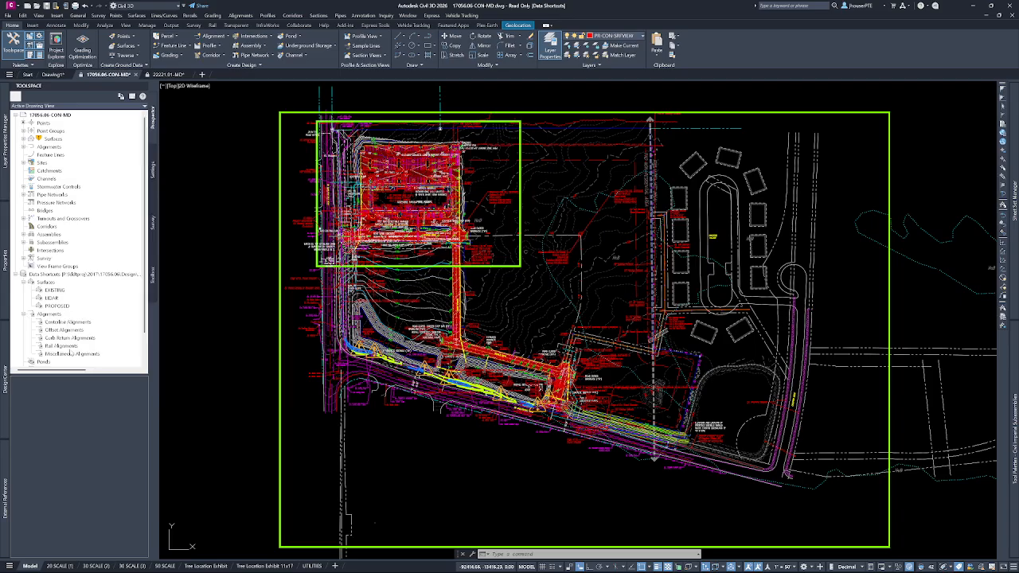
{"action": "scroll", "coordinate": [97, 303], "scroll_direction": "down", "scroll_amount": 2}
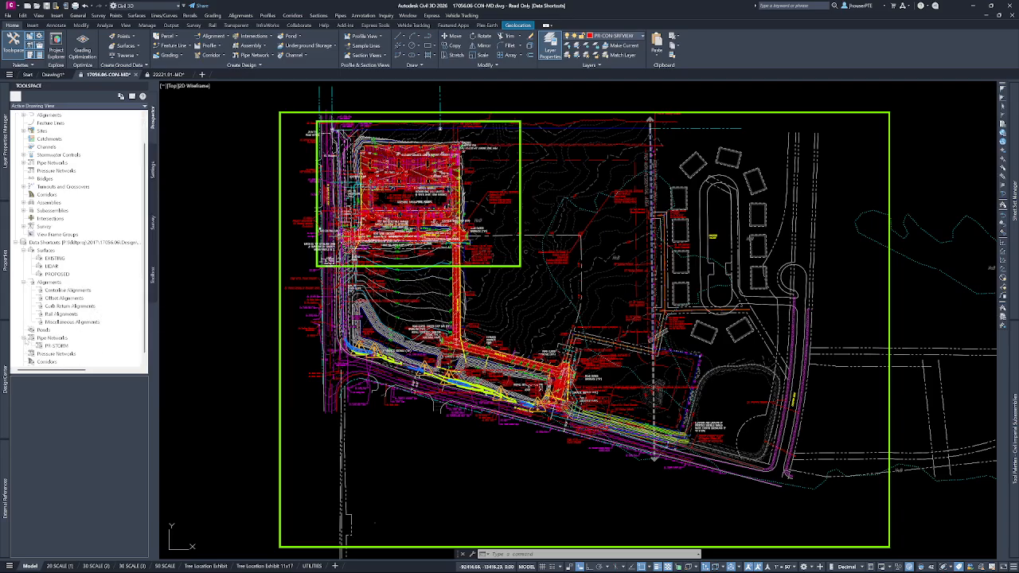
{"action": "left_click", "coordinate": [23, 338]}
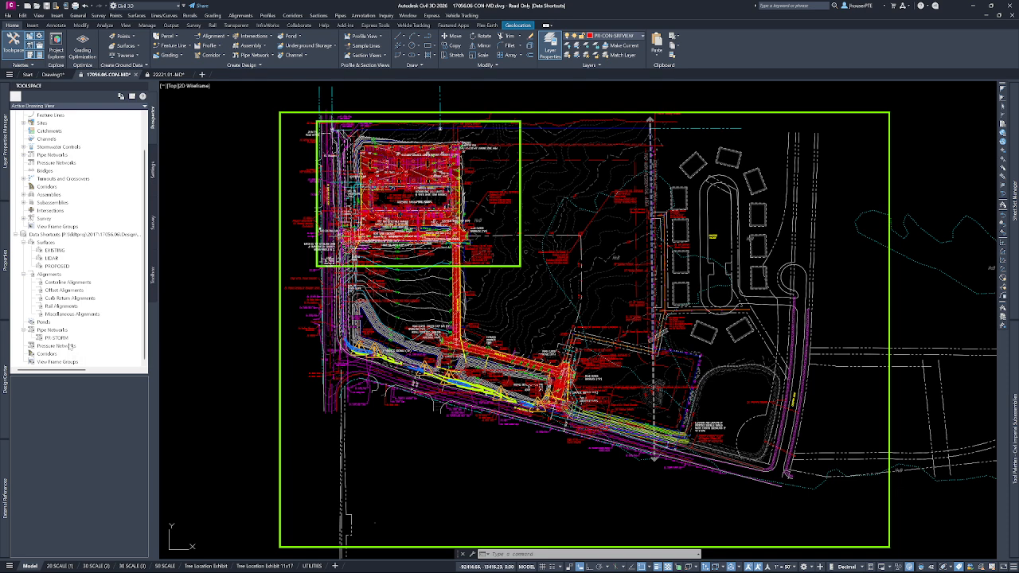
{"action": "left_click_drag", "start_coordinate": [59, 356], "coordinate": [80, 360]}
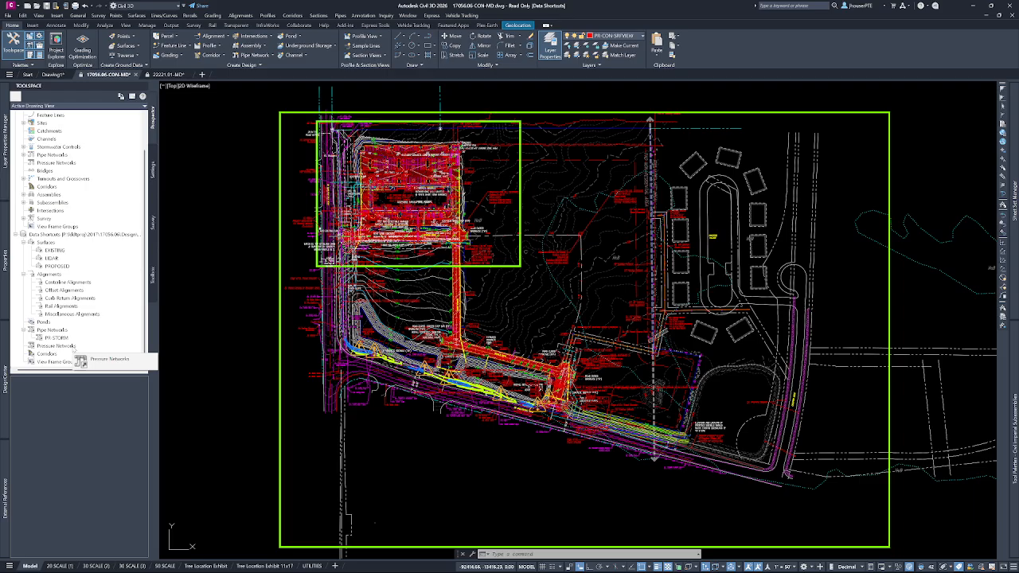
{"action": "left_click_drag", "start_coordinate": [80, 361], "coordinate": [79, 360]}
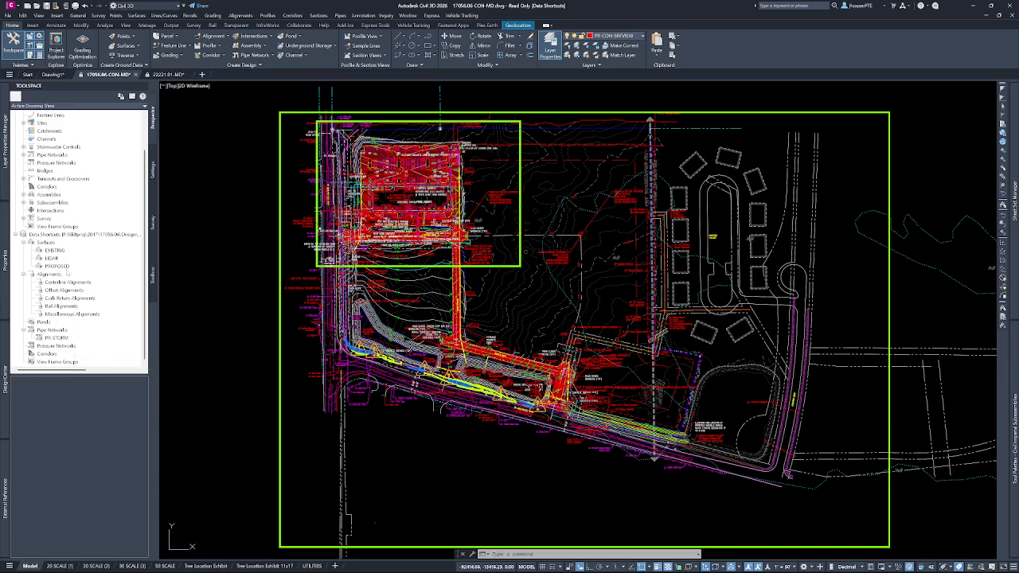
{"action": "mouse_move", "coordinate": [82, 319]}
{"action": "left_mouse_down"}
{"action": "mouse_move", "coordinate": [79, 310]}
{"action": "mouse_move", "coordinate": [90, 324]}
{"action": "left_mouse_up"}
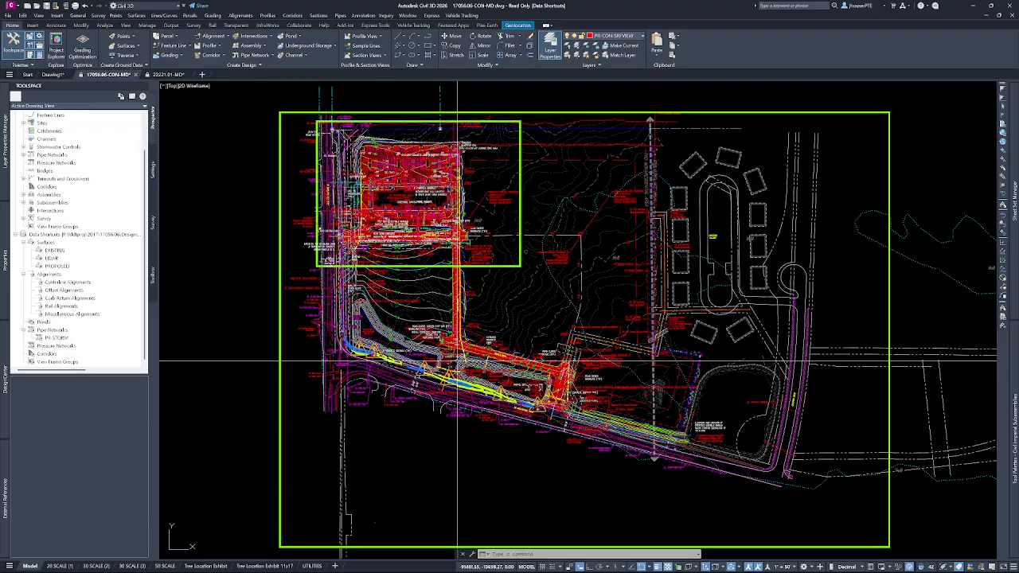
Inspect the proposed surface in the site plan, clear any selection and dismiss the browser notification.
{"action": "mouse_move", "coordinate": [458, 361]}
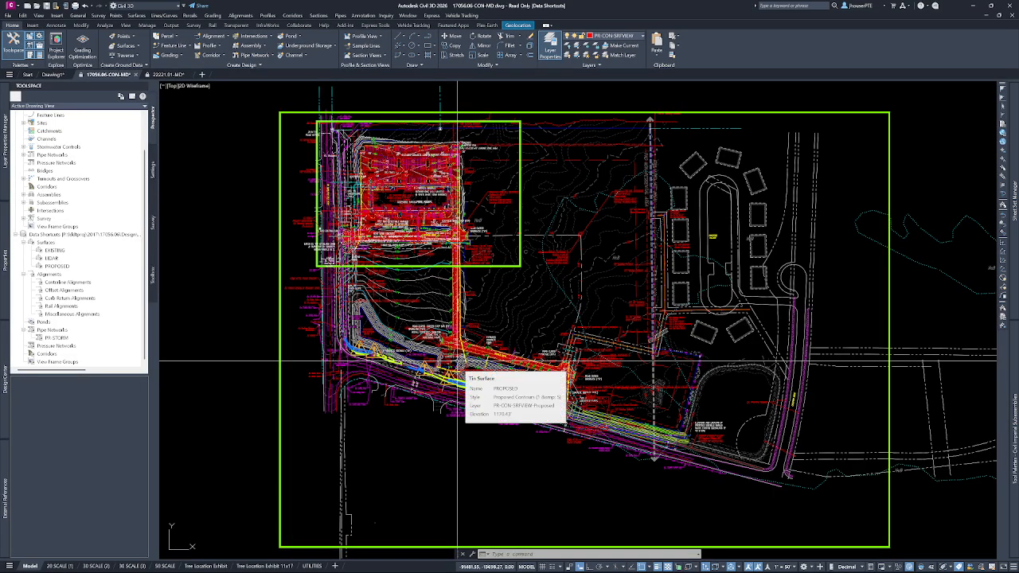
{"action": "left_click", "coordinate": [451, 372]}
{"action": "mouse_move", "coordinate": [452, 372]}
{"action": "key", "text": "Escape"}
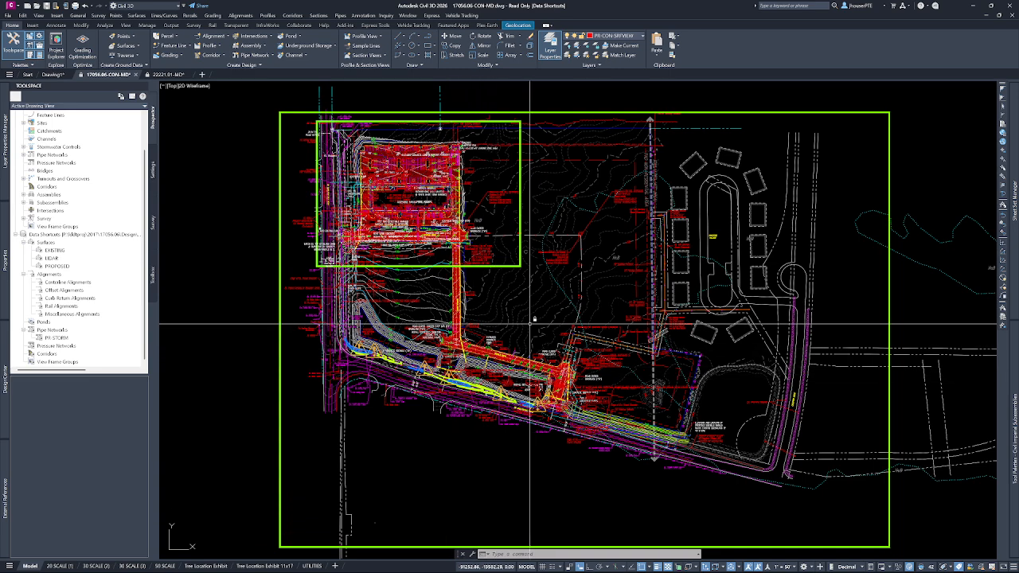
{"action": "mouse_move", "coordinate": [526, 326]}
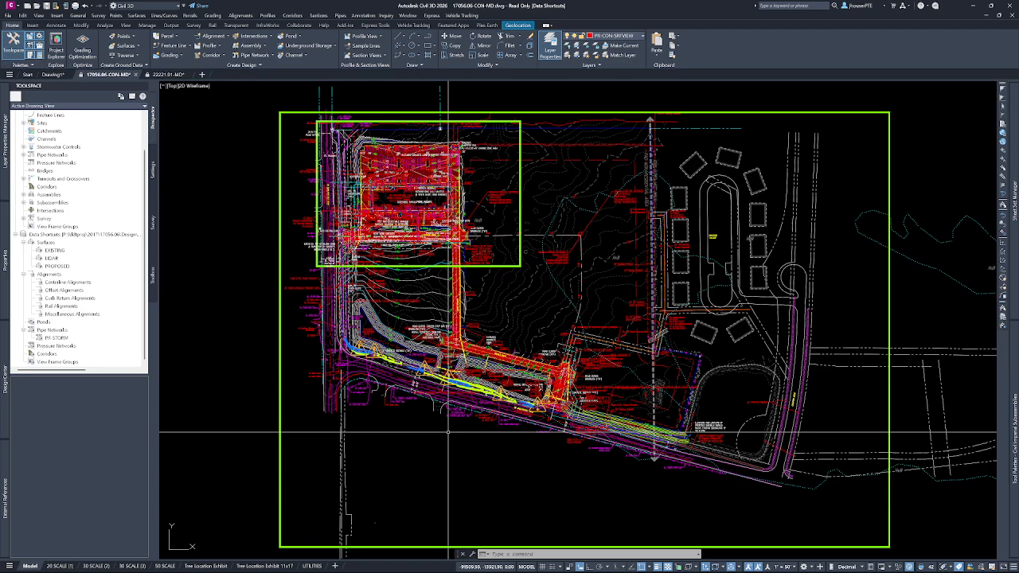
{"action": "mouse_move", "coordinate": [457, 445]}
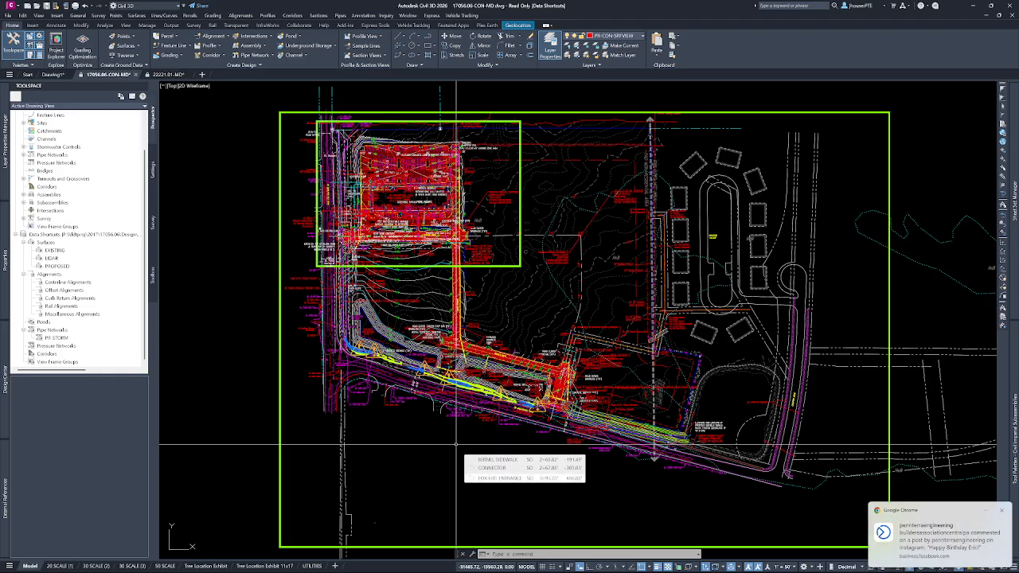
{"action": "left_click", "coordinate": [1004, 511]}
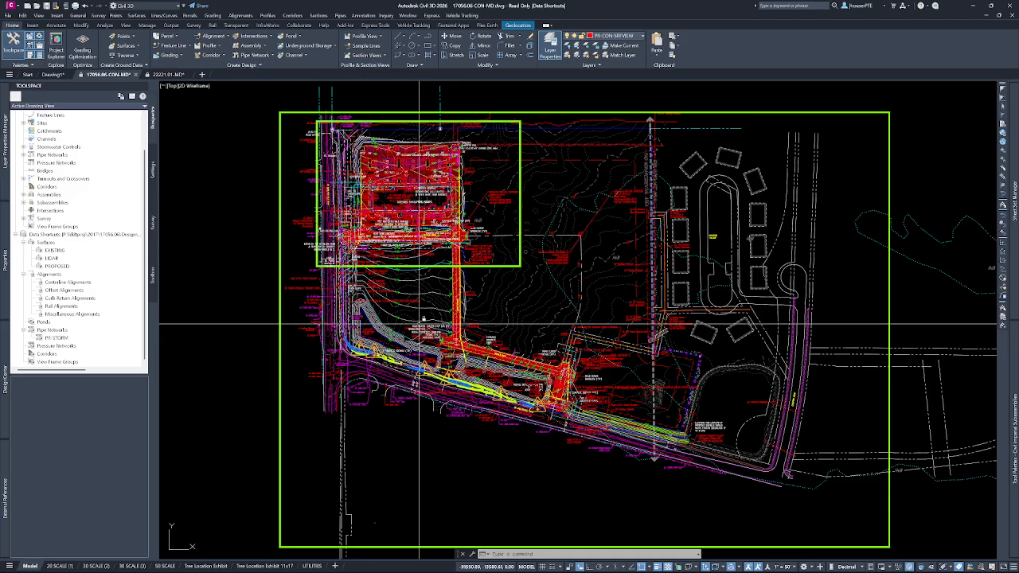
Review the surfaces listed in 17056.06-CON-MD and in Drawing1, collapse Drawing1's surface list and return to 17056.06-CON-MD.
{"action": "scroll", "coordinate": [53, 178], "scroll_direction": "up", "scroll_amount": 2}
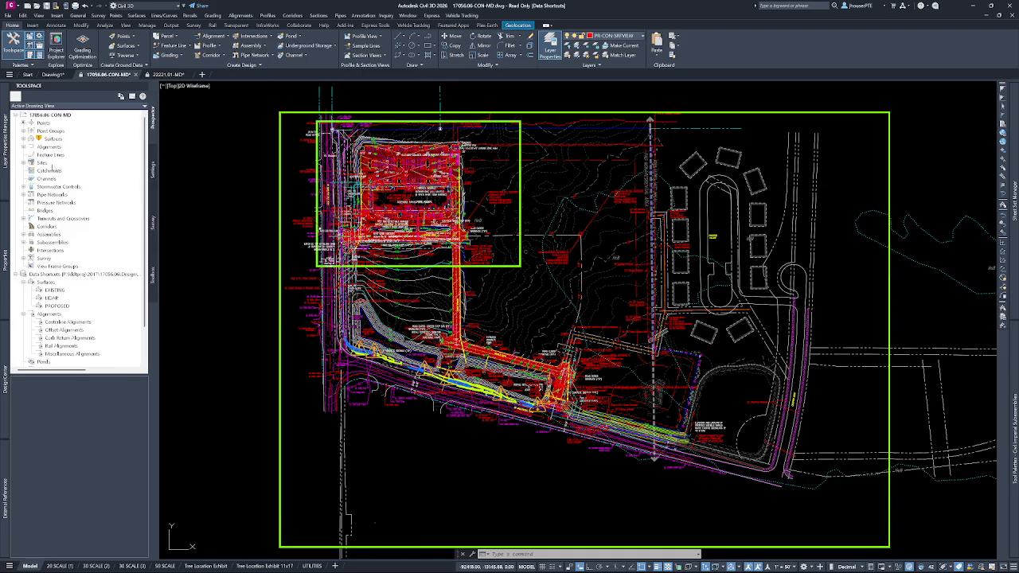
{"action": "left_click", "coordinate": [23, 138]}
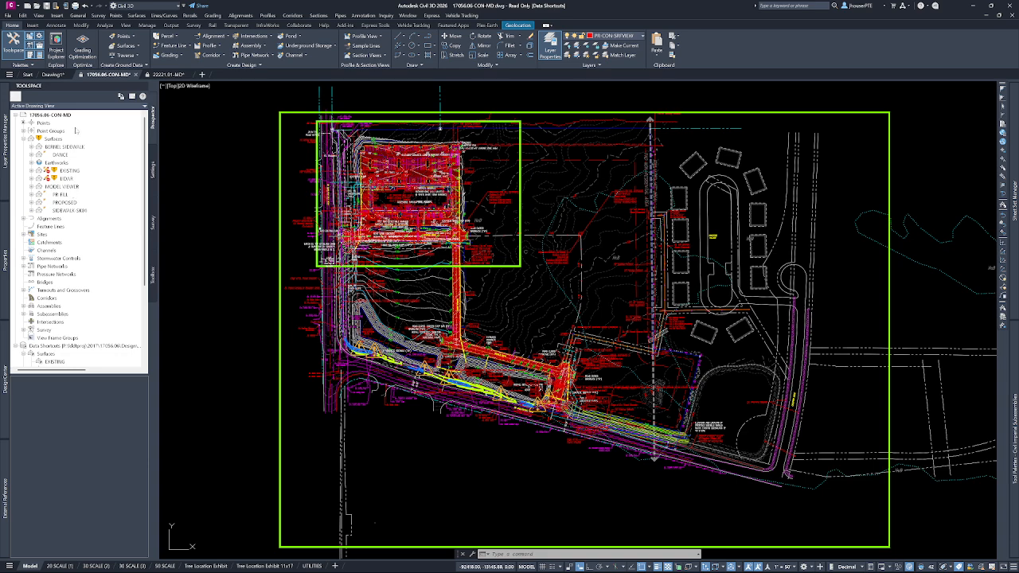
{"action": "left_click", "coordinate": [54, 74]}
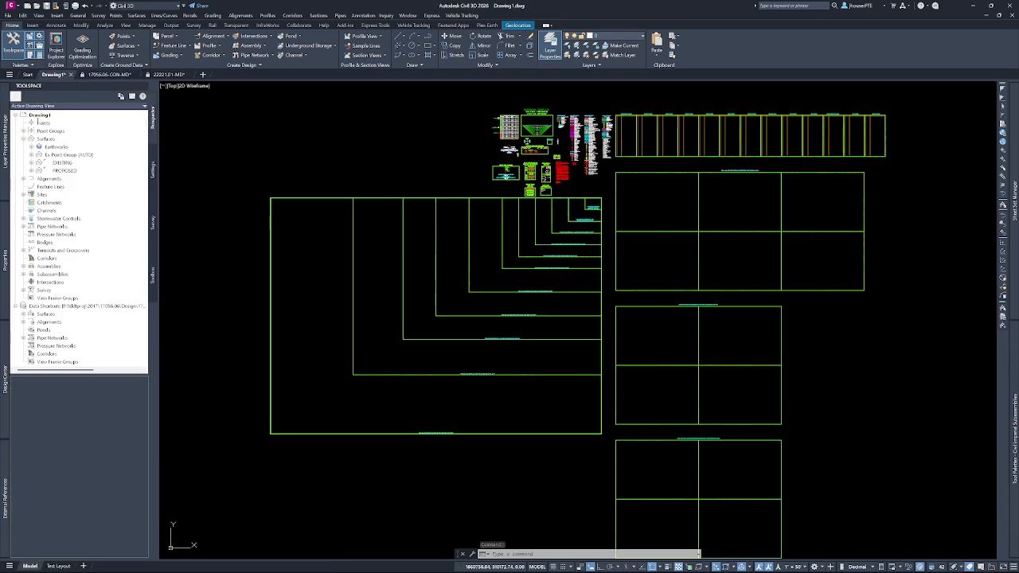
{"action": "left_click", "coordinate": [24, 140]}
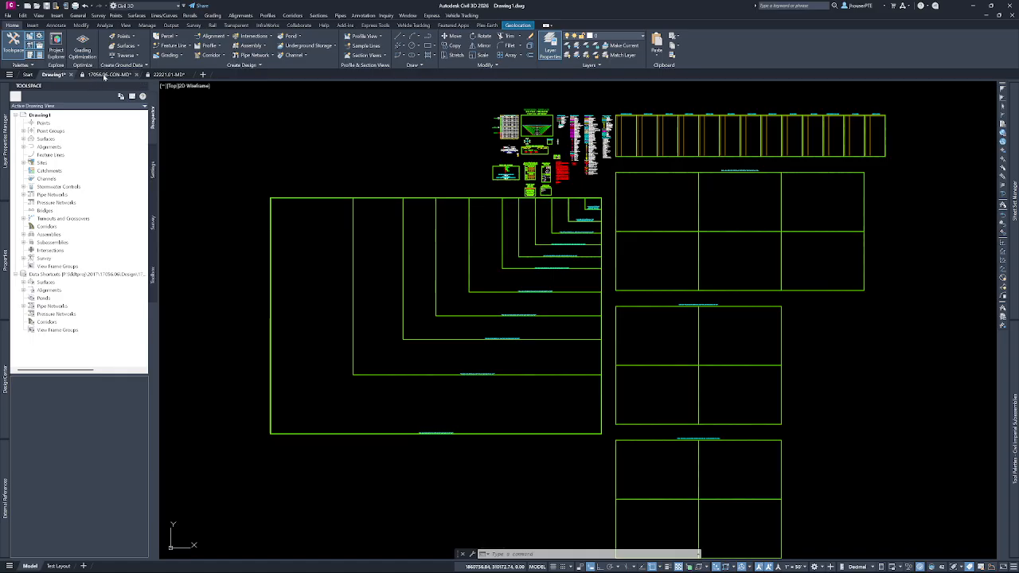
{"action": "left_click", "coordinate": [109, 74]}
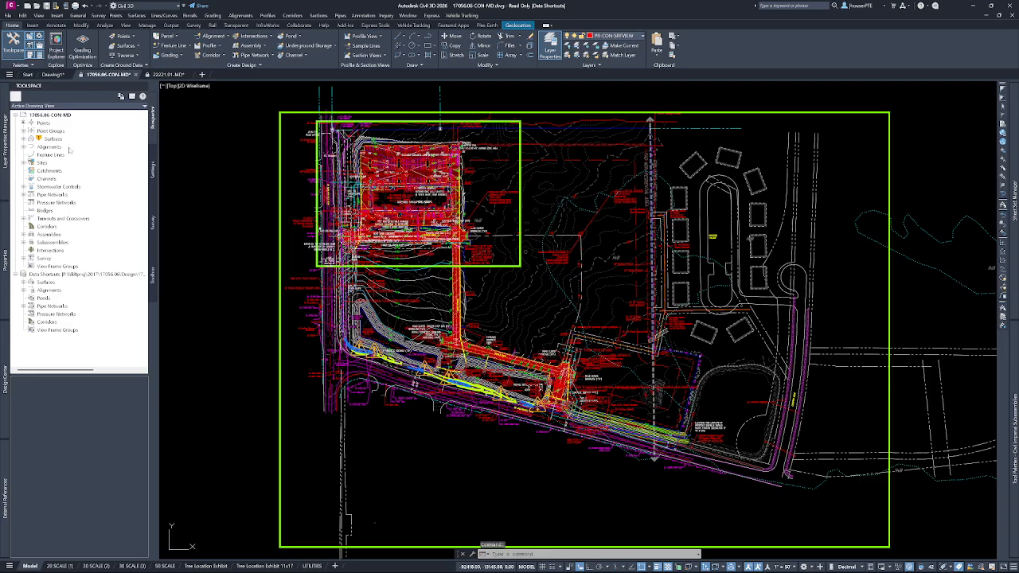
Select the MODEL VIEWER surface from the drawing's surfaces and add it to the Model Viewer.
{"action": "left_click", "coordinate": [23, 139]}
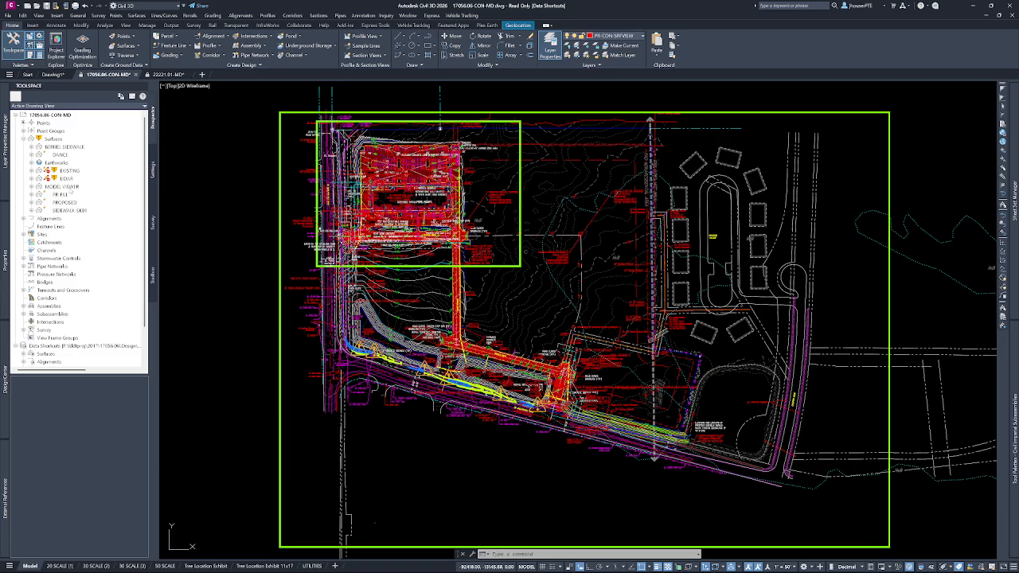
{"action": "left_click", "coordinate": [70, 189]}
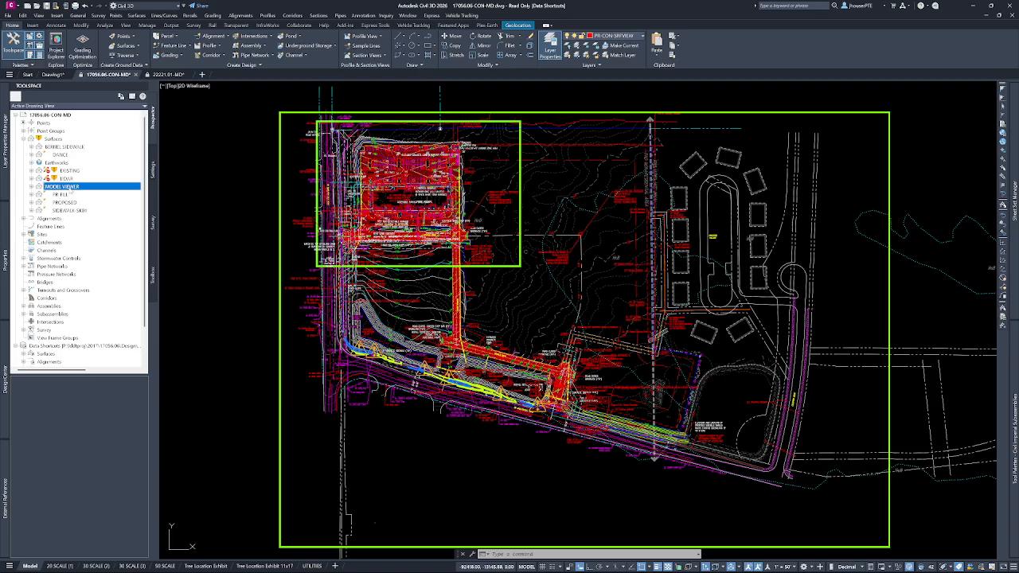
{"action": "right_click", "coordinate": [70, 189]}
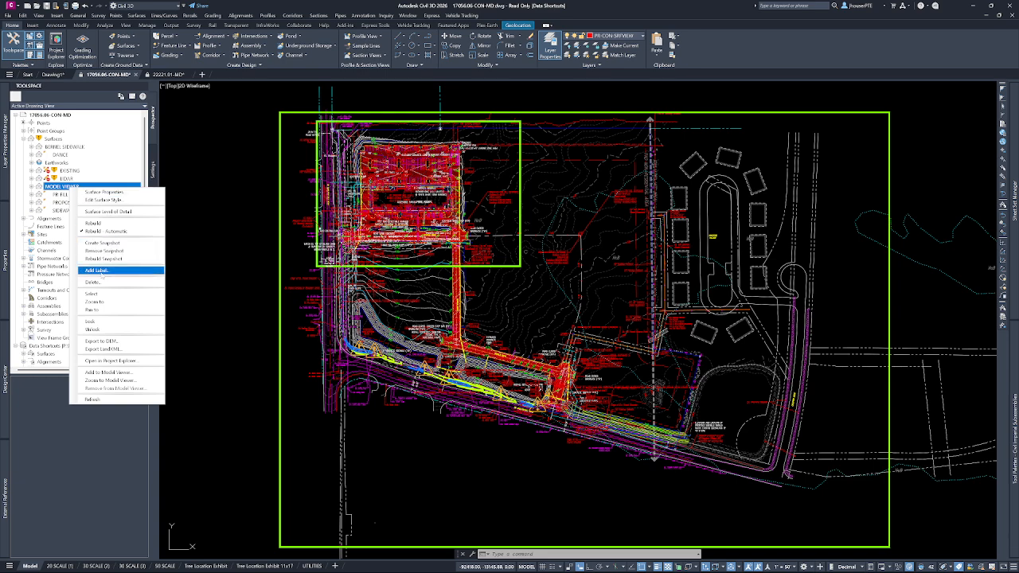
{"action": "left_click", "coordinate": [100, 295]}
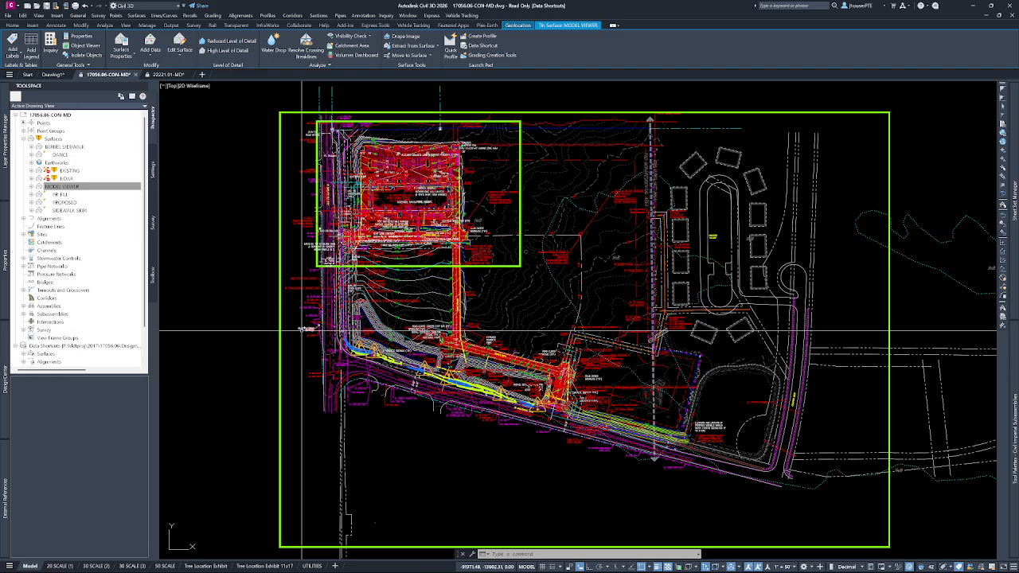
{"action": "right_click", "coordinate": [305, 329]}
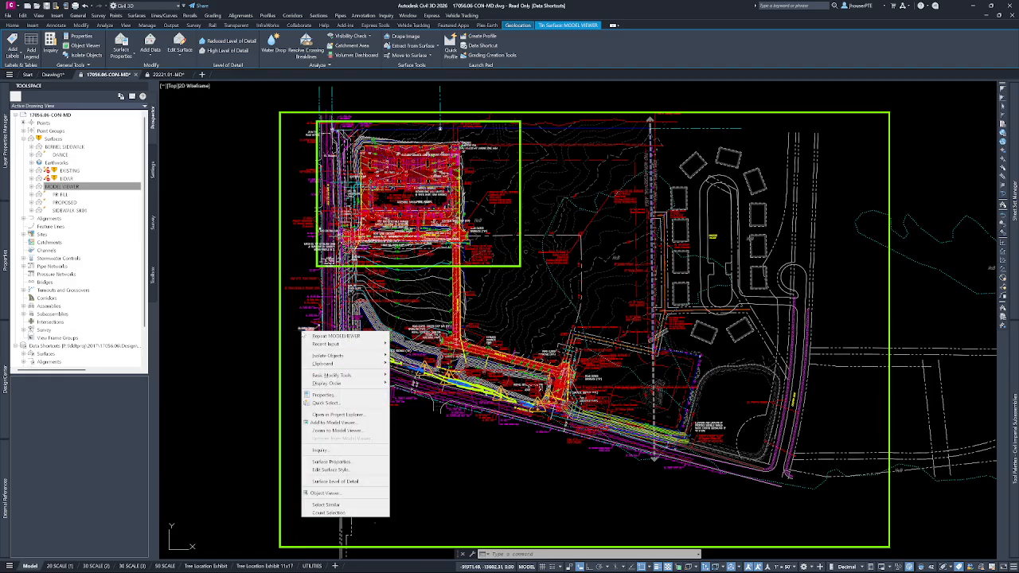
{"action": "left_click", "coordinate": [339, 423]}
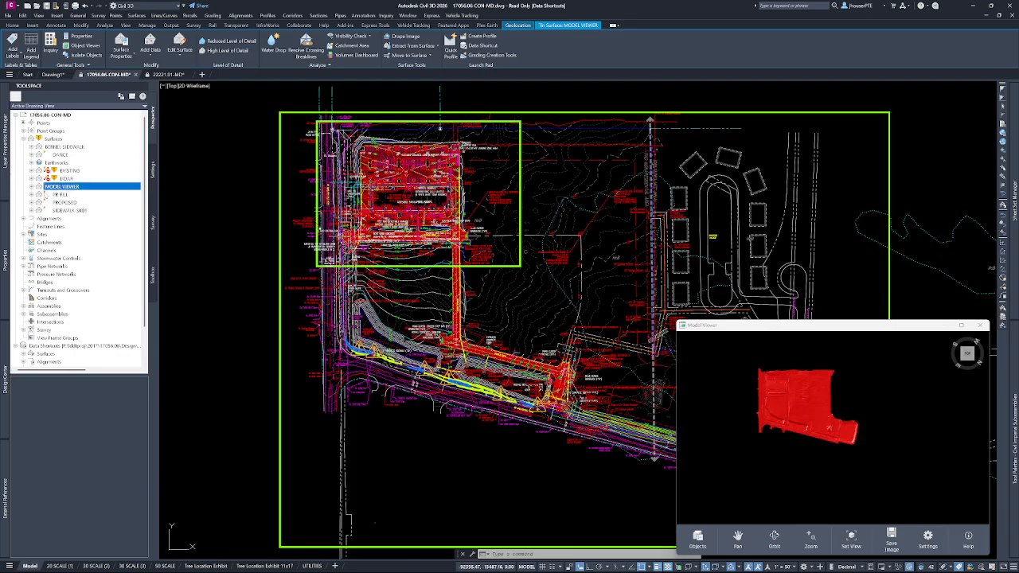
{"action": "left_click", "coordinate": [237, 307]}
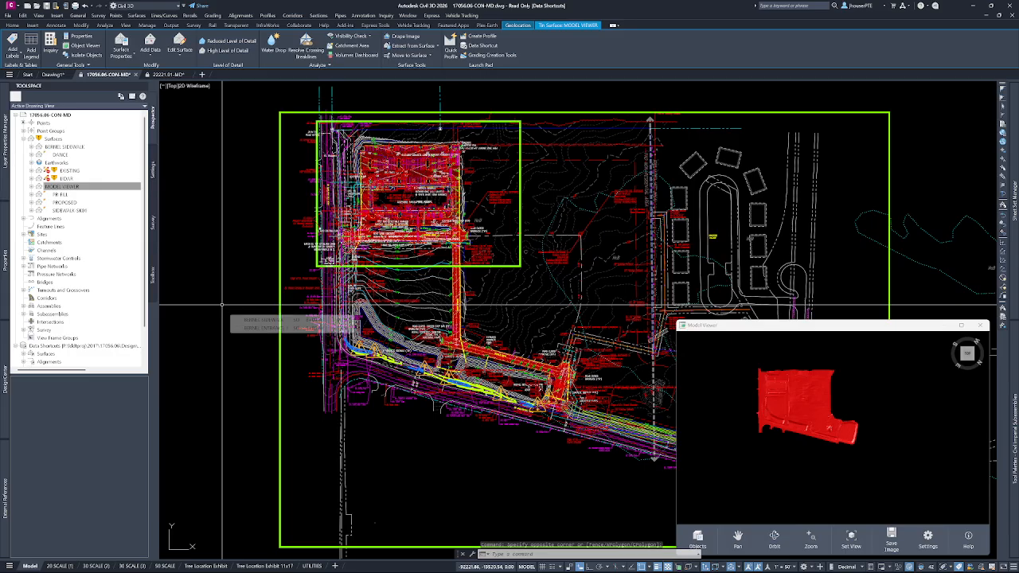
Clear the MODEL VIEWER surface selection in the drawing.
{"action": "key", "text": "Escape"}
{"action": "key", "text": "Escape"}
{"action": "key", "text": "Escape"}
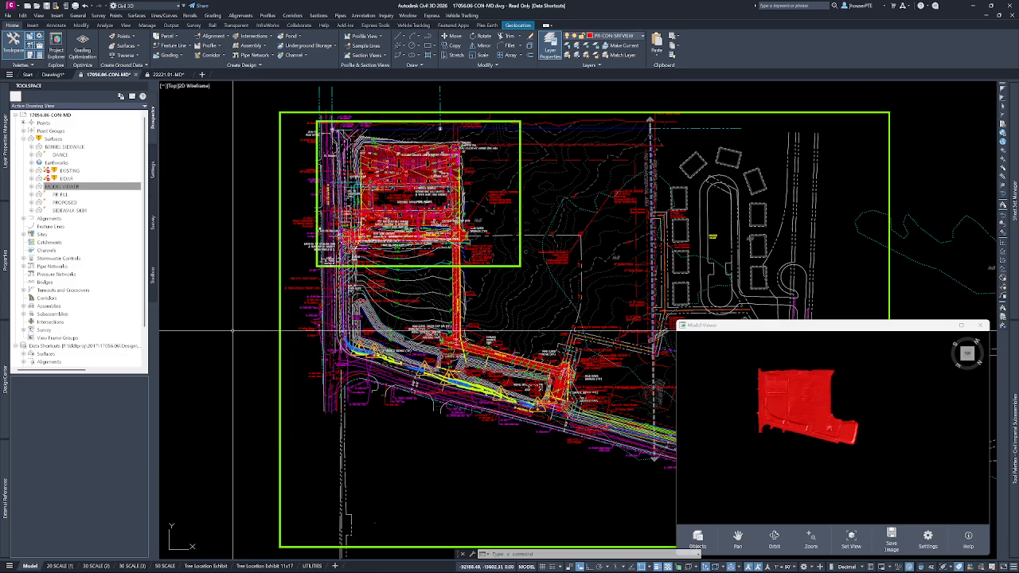
{"action": "key", "text": "Escape"}
{"action": "key", "text": "Escape"}
{"action": "key", "text": "Escape"}
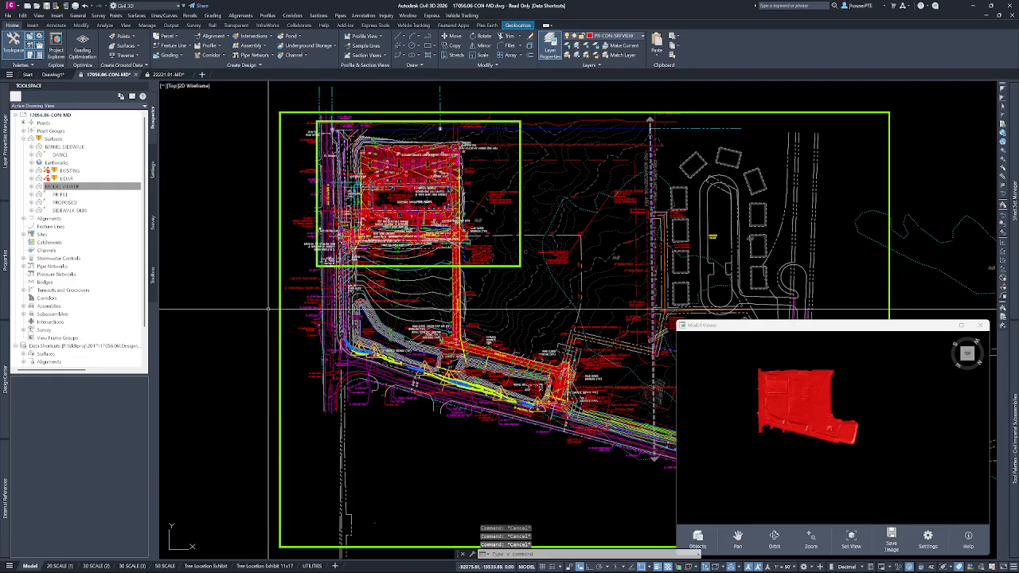
Expand the drawing's pipe networks and select the CON-STORM and SANITARY networks in the site plan.
{"action": "left_click", "coordinate": [24, 266]}
{"action": "left_click", "coordinate": [33, 275]}
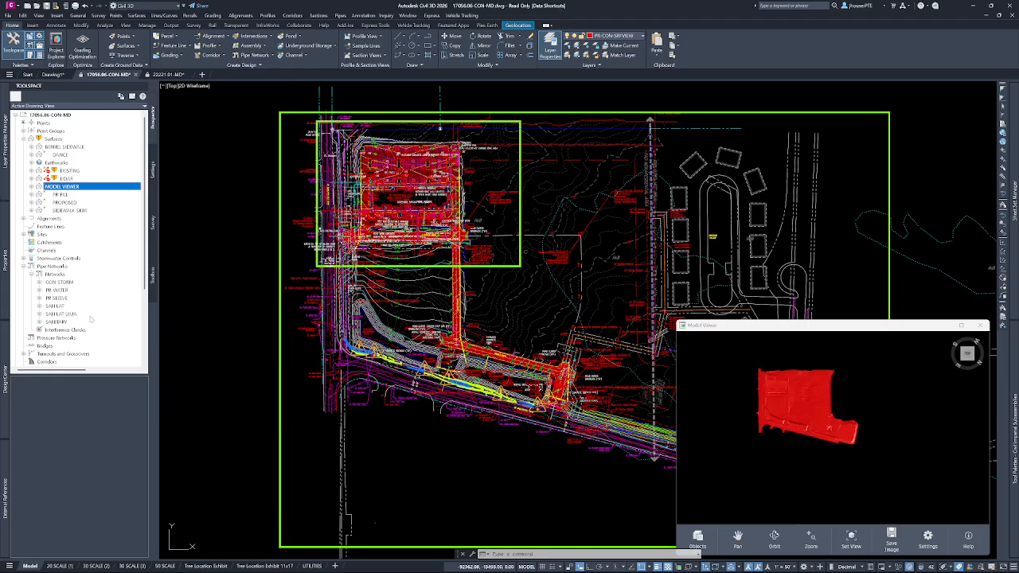
{"action": "left_click", "coordinate": [57, 322]}
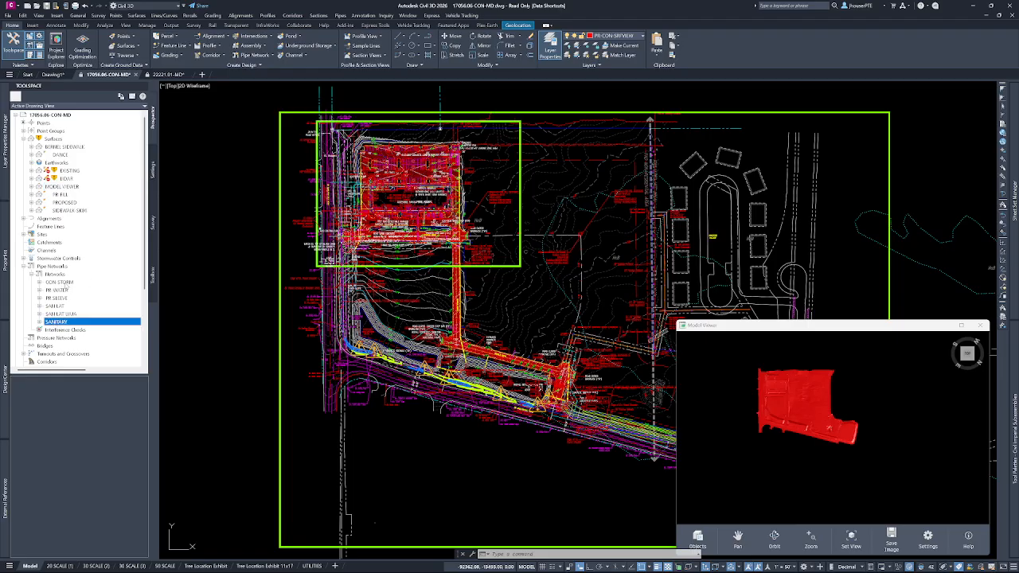
{"action": "left_click", "coordinate": [61, 283], "text": "ctrl"}
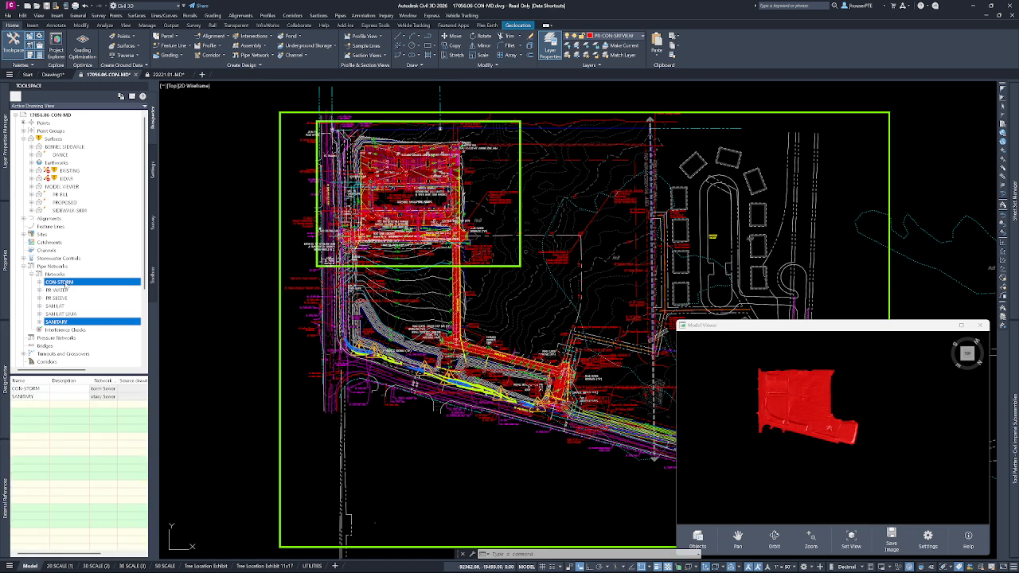
{"action": "right_click", "coordinate": [66, 287]}
{"action": "left_click", "coordinate": [86, 301]}
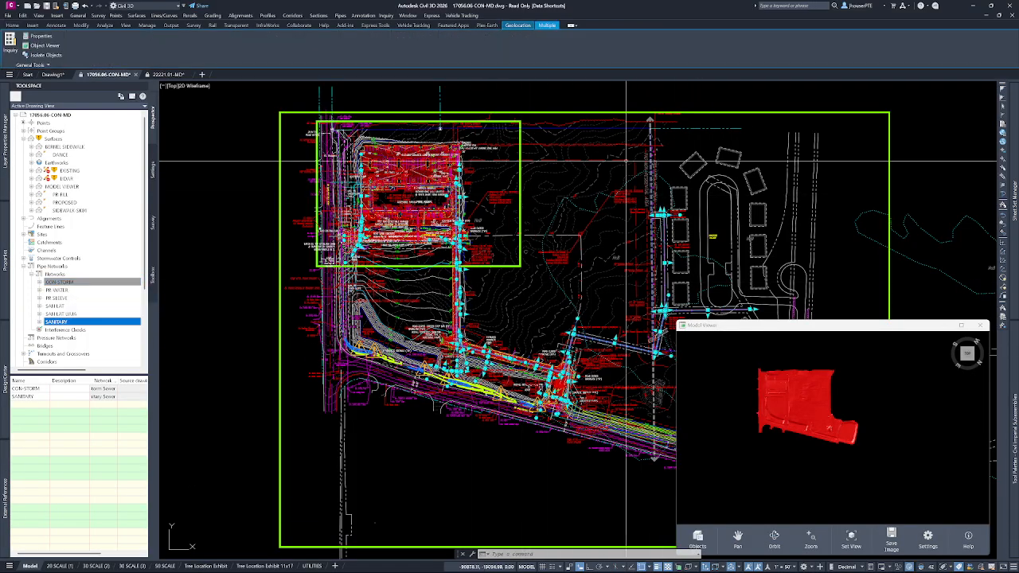
Zoom to the selected CON-STORM and SANITARY networks in the Model Viewer and clear the drawing selection.
{"action": "right_click", "coordinate": [417, 437]}
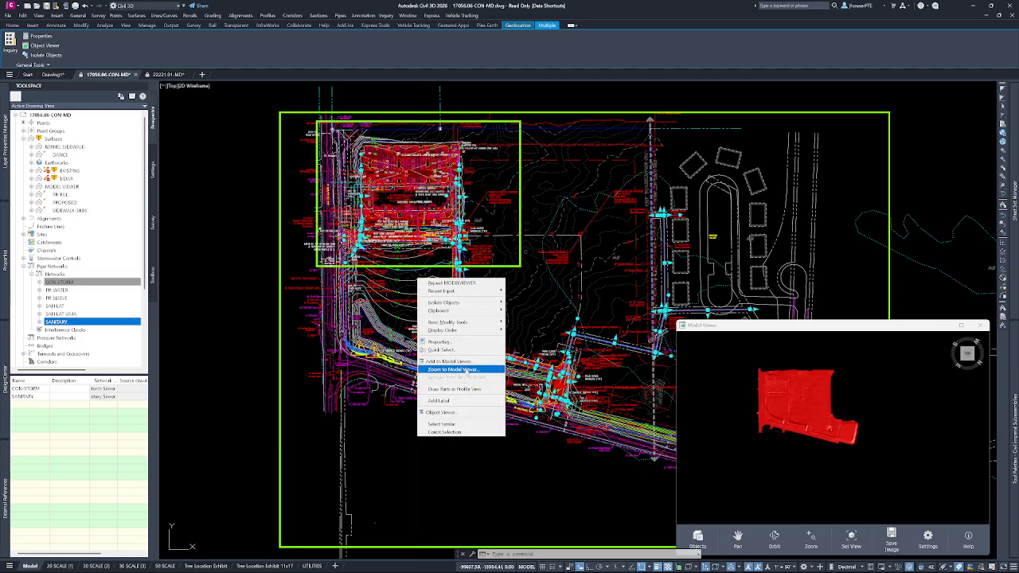
{"action": "left_click", "coordinate": [466, 371]}
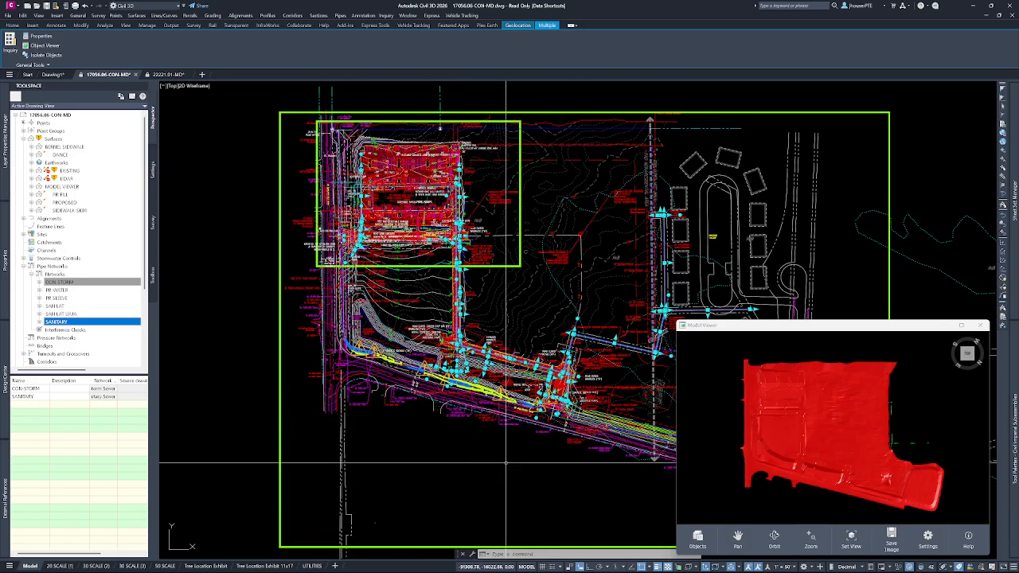
{"action": "key", "text": "Escape"}
{"action": "key", "text": "Escape"}
{"action": "key", "text": "Escape"}
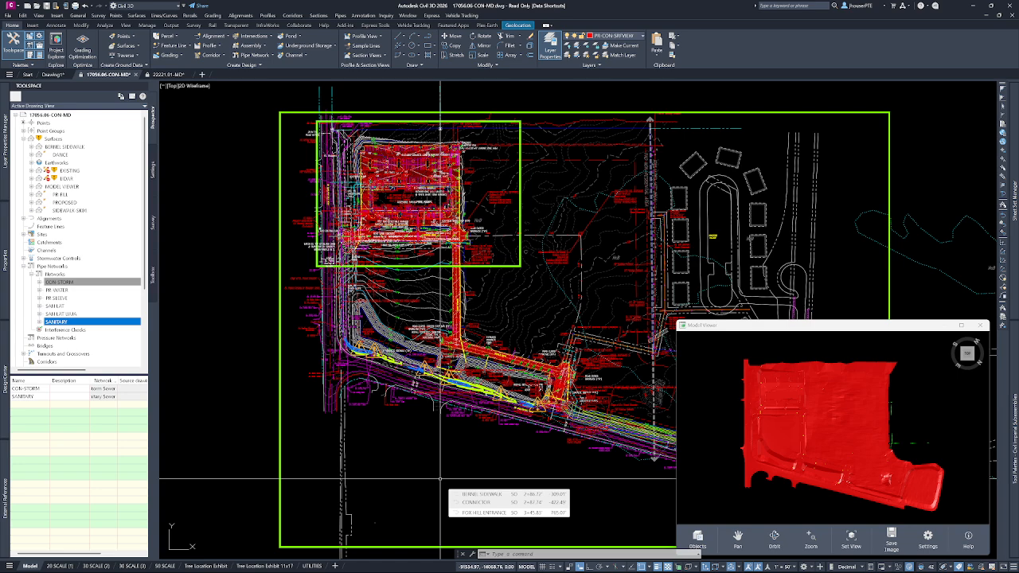
Maximize the Model Viewer and examine the storm and sanitary pipes and structures from beneath the surface.
{"action": "left_click", "coordinate": [962, 326]}
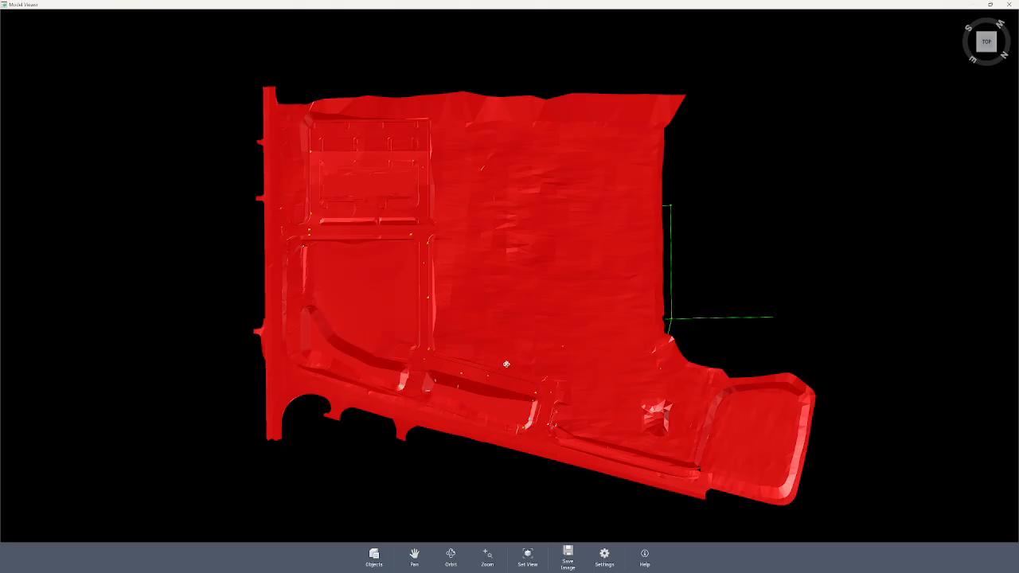
{"action": "left_click_drag", "start_coordinate": [512, 371], "coordinate": [514, 336]}
{"action": "left_click_drag", "start_coordinate": [516, 282], "coordinate": [521, 163]}
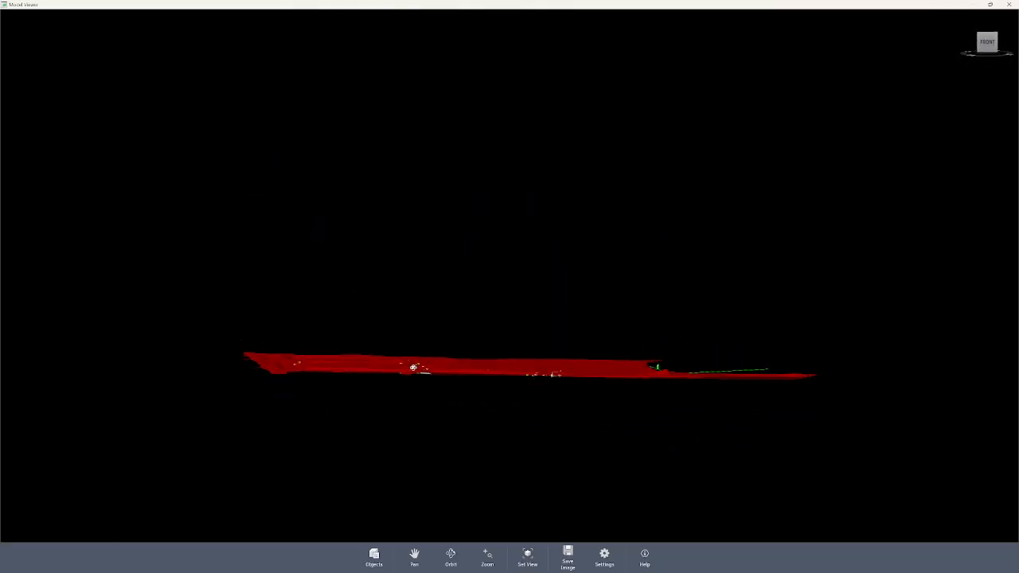
{"action": "scroll", "coordinate": [412, 368], "scroll_direction": "up", "scroll_amount": 6}
{"action": "left_click_drag", "start_coordinate": [426, 407], "coordinate": [471, 397]}
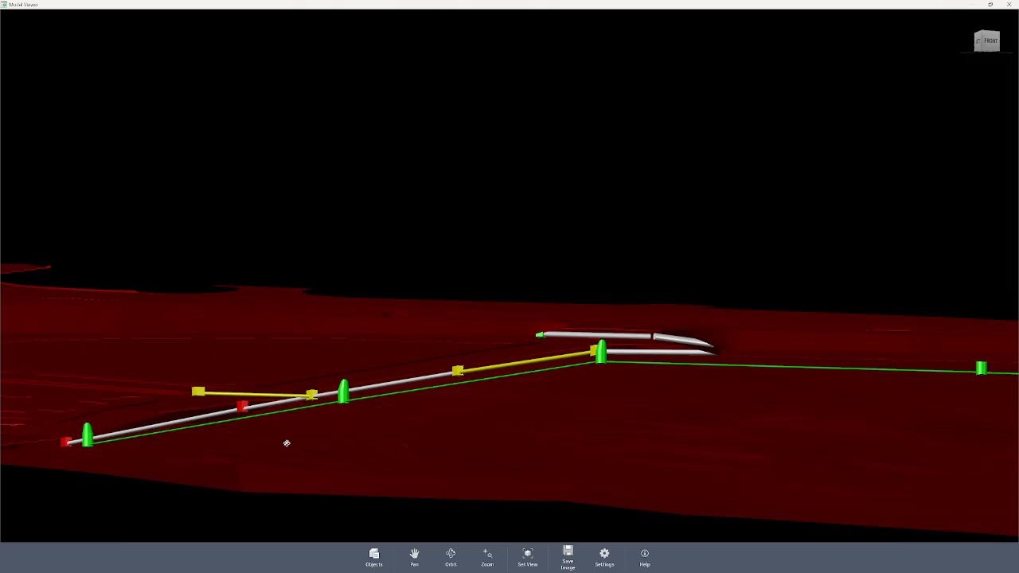
{"action": "mouse_move", "coordinate": [379, 470]}
{"action": "left_mouse_down"}
{"action": "mouse_move", "coordinate": [366, 442]}
{"action": "mouse_move", "coordinate": [362, 470]}
{"action": "left_mouse_up"}
{"action": "left_click_drag", "start_coordinate": [518, 394], "coordinate": [453, 462]}
Examine the surface from above, focusing on the graded pad with its curbs and islands.
{"action": "left_click_drag", "start_coordinate": [441, 351], "coordinate": [449, 439]}
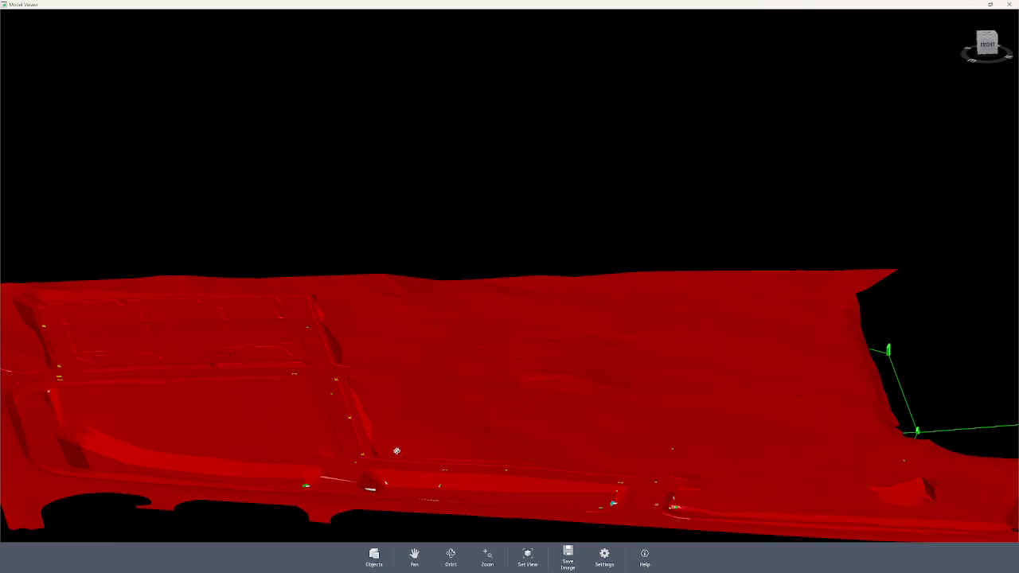
{"action": "left_click_drag", "start_coordinate": [261, 429], "coordinate": [483, 355]}
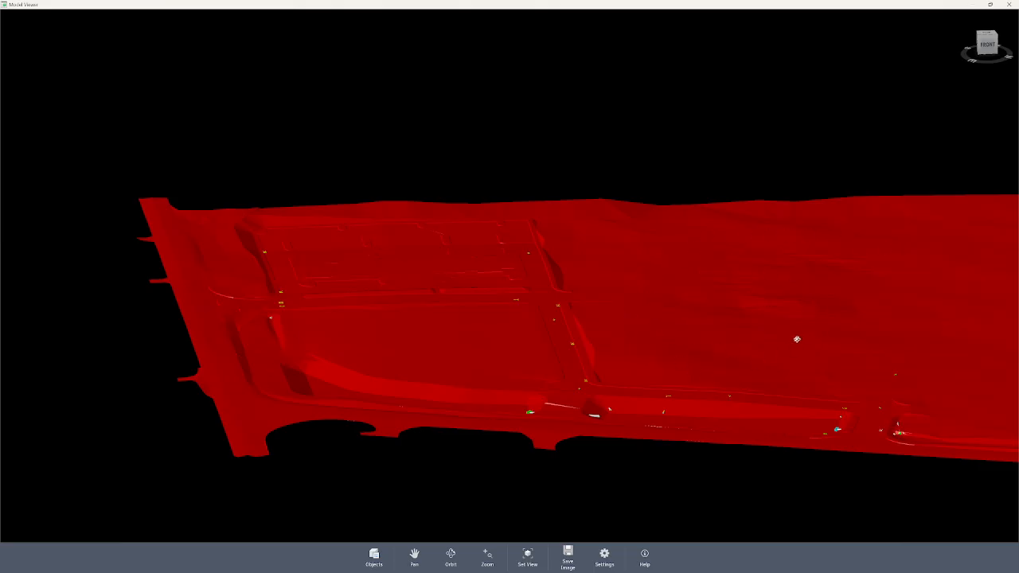
{"action": "left_click_drag", "start_coordinate": [529, 335], "coordinate": [452, 308]}
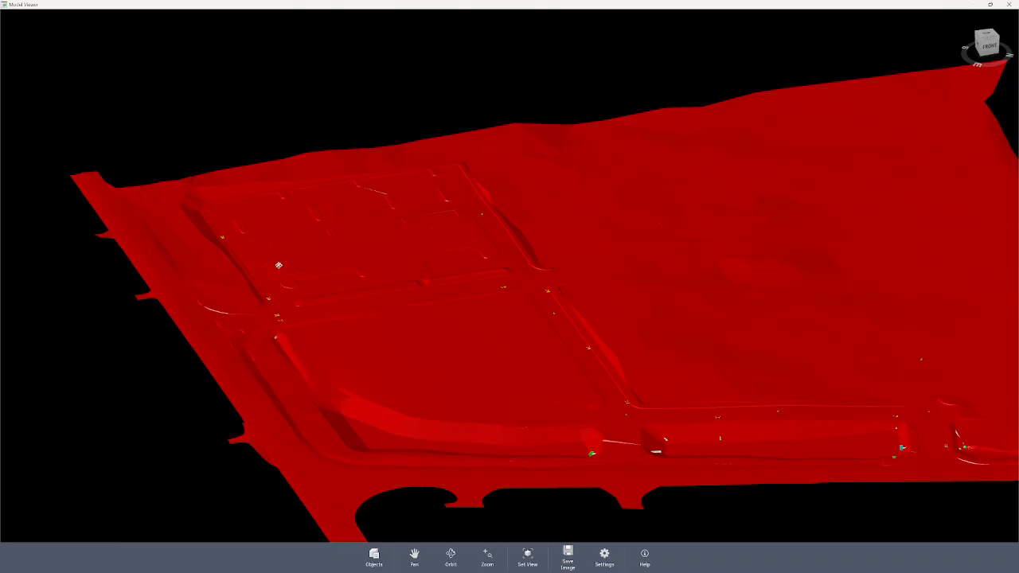
{"action": "scroll", "coordinate": [296, 283], "scroll_direction": "up", "scroll_amount": 8}
{"action": "left_click_drag", "start_coordinate": [581, 331], "coordinate": [419, 275]}
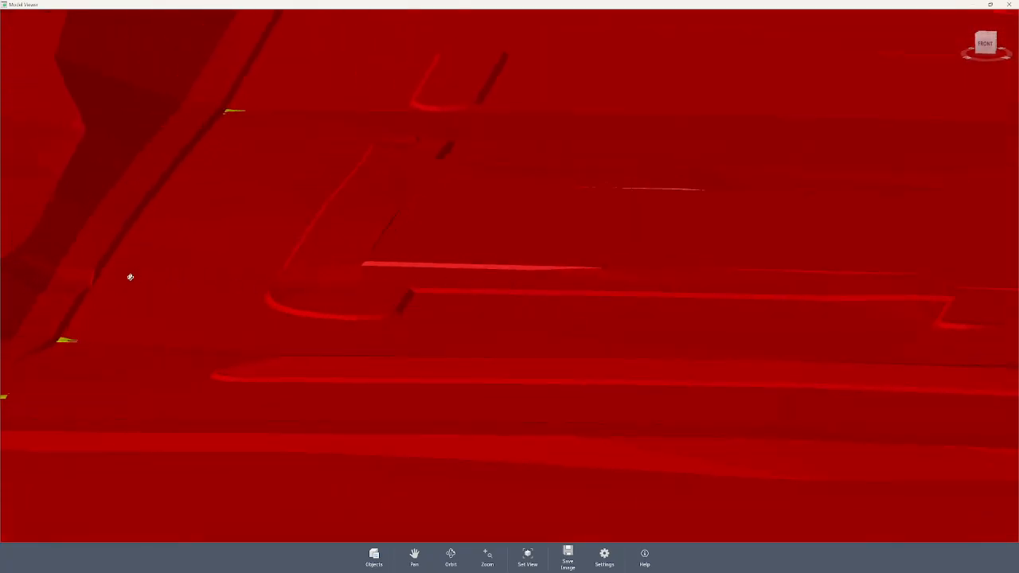
{"action": "left_click_drag", "start_coordinate": [713, 322], "coordinate": [487, 214]}
{"action": "scroll", "coordinate": [487, 217], "scroll_direction": "down", "scroll_amount": 10}
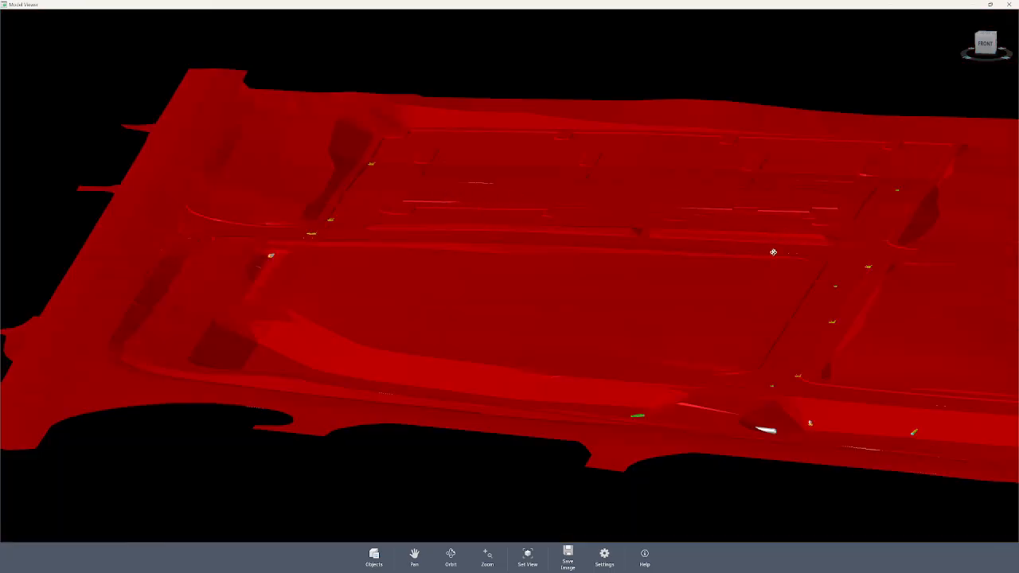
Examine the curved basin and the roads around it on the surface from several angles.
{"action": "left_click_drag", "start_coordinate": [699, 330], "coordinate": [439, 286]}
{"action": "left_click_drag", "start_coordinate": [618, 353], "coordinate": [796, 326]}
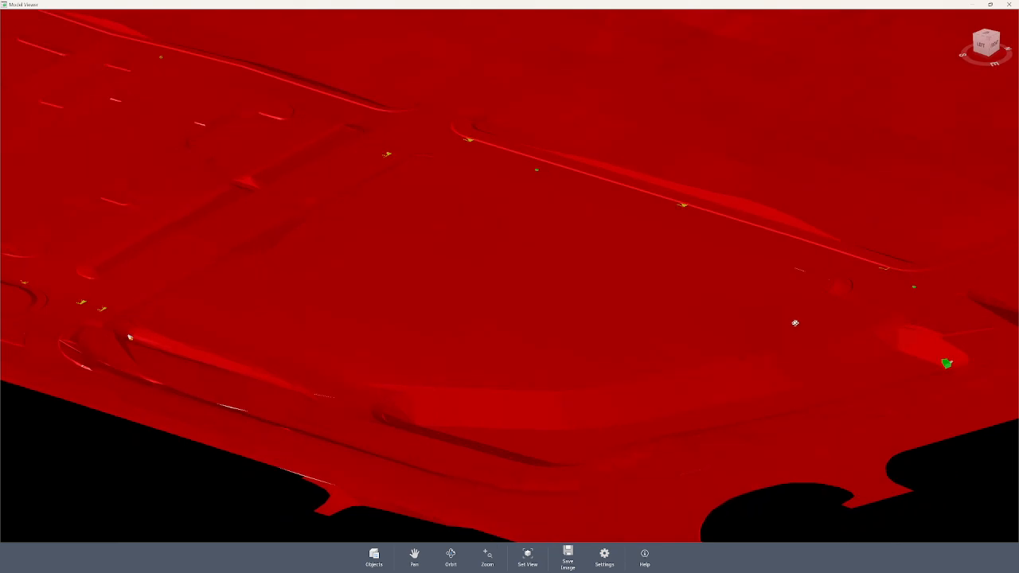
{"action": "scroll", "coordinate": [576, 292], "scroll_direction": "down", "scroll_amount": 10}
{"action": "scroll", "coordinate": [585, 309], "scroll_direction": "up", "scroll_amount": 5}
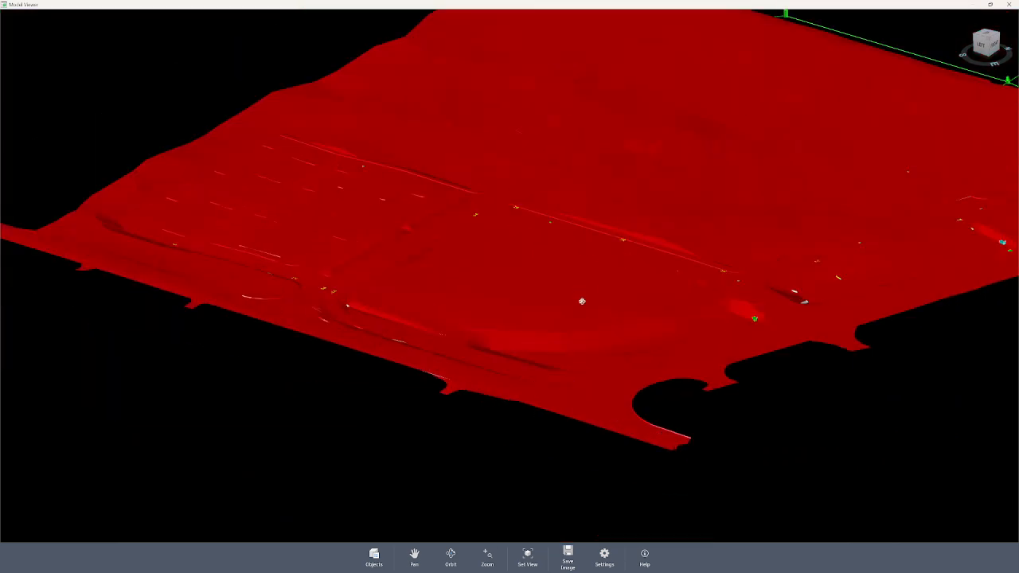
{"action": "left_click_drag", "start_coordinate": [560, 333], "coordinate": [528, 330]}
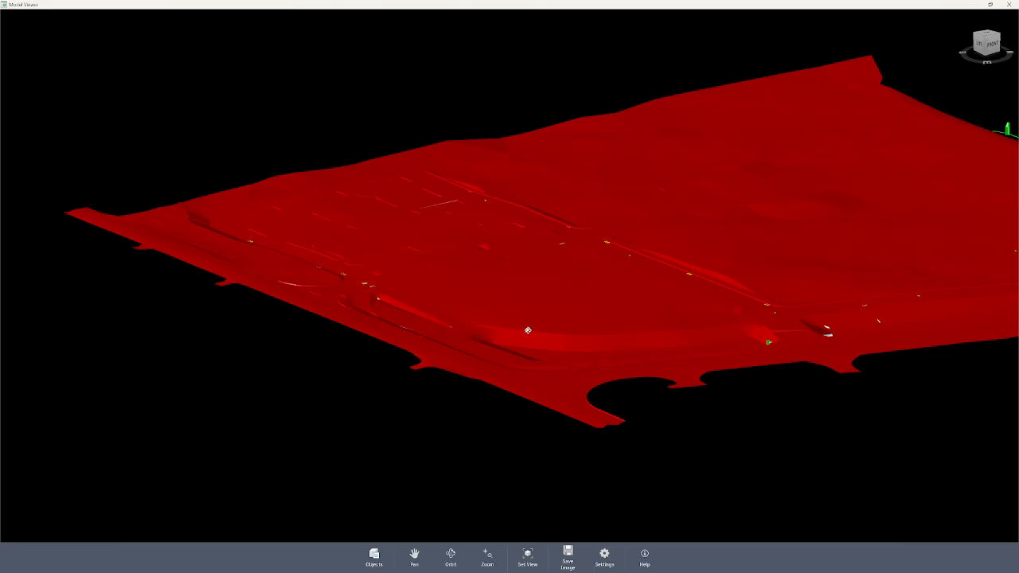
{"action": "left_click_drag", "start_coordinate": [634, 320], "coordinate": [630, 339]}
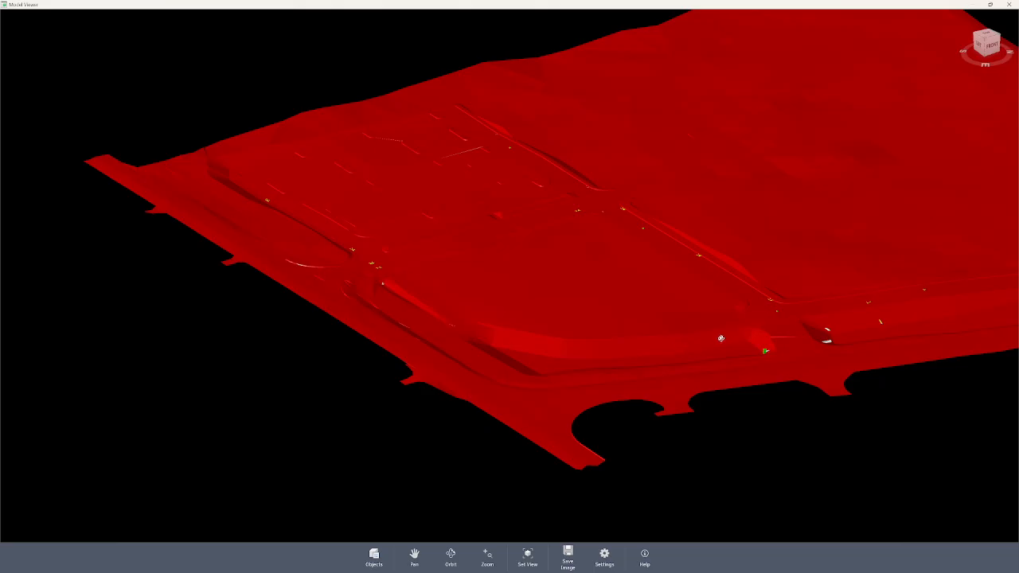
{"action": "left_click_drag", "start_coordinate": [665, 372], "coordinate": [716, 354]}
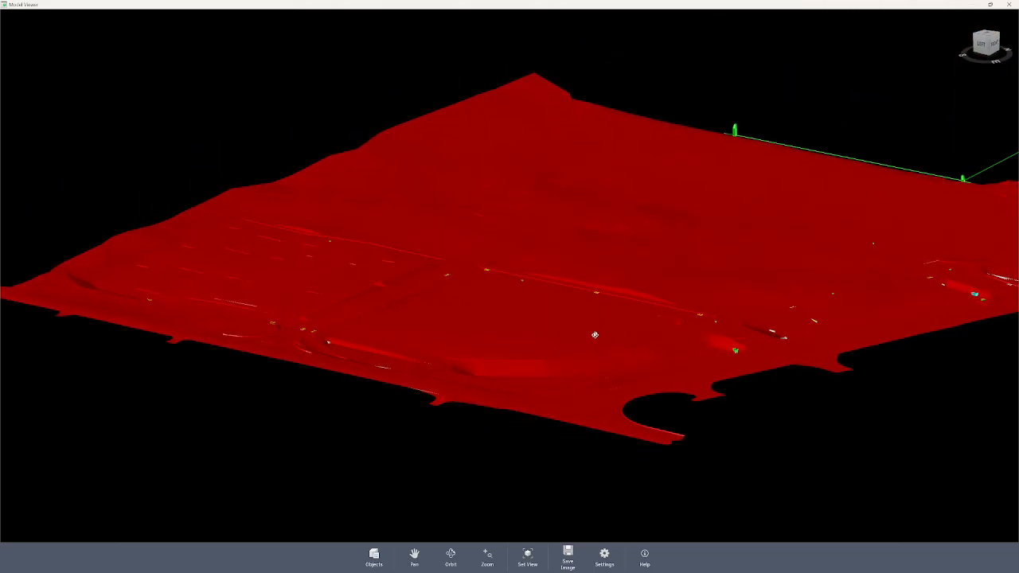
Examine the pipe ends and structures that protrude from the surface around the road junction between the basins.
{"action": "left_click_drag", "start_coordinate": [872, 292], "coordinate": [384, 428]}
{"action": "scroll", "coordinate": [504, 431], "scroll_direction": "up", "scroll_amount": 5}
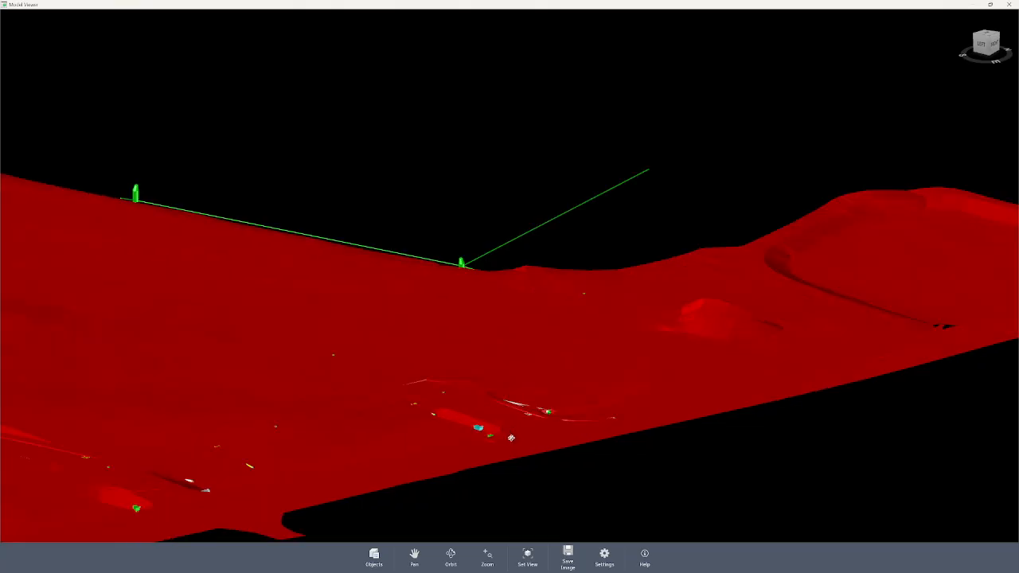
{"action": "middle_click_drag", "start_coordinate": [674, 372], "coordinate": [638, 393]}
{"action": "right_click", "coordinate": [691, 375]}
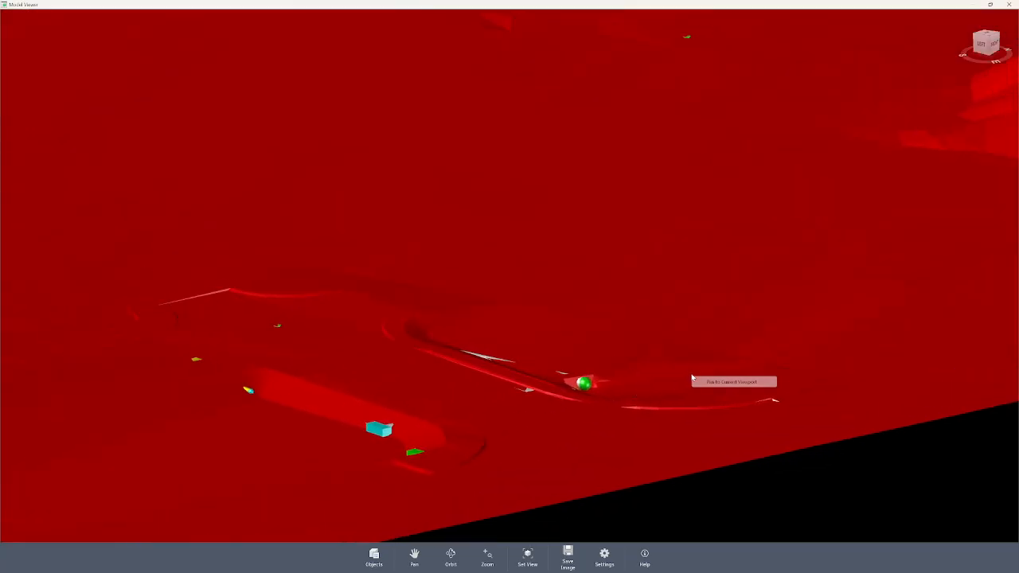
{"action": "left_click_drag", "start_coordinate": [685, 367], "coordinate": [502, 350]}
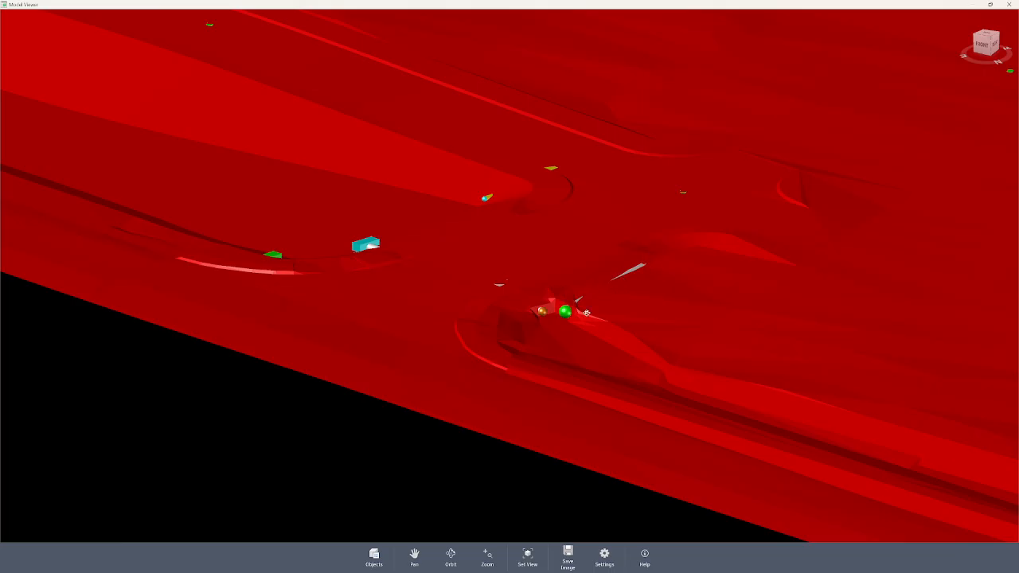
{"action": "left_click_drag", "start_coordinate": [582, 316], "coordinate": [697, 368]}
Inspect the surface near the far pond, checking the gap at its corner and the irregular faceted landform.
{"action": "left_click_drag", "start_coordinate": [452, 212], "coordinate": [493, 165]}
{"action": "scroll", "coordinate": [622, 45], "scroll_direction": "up", "scroll_amount": 5}
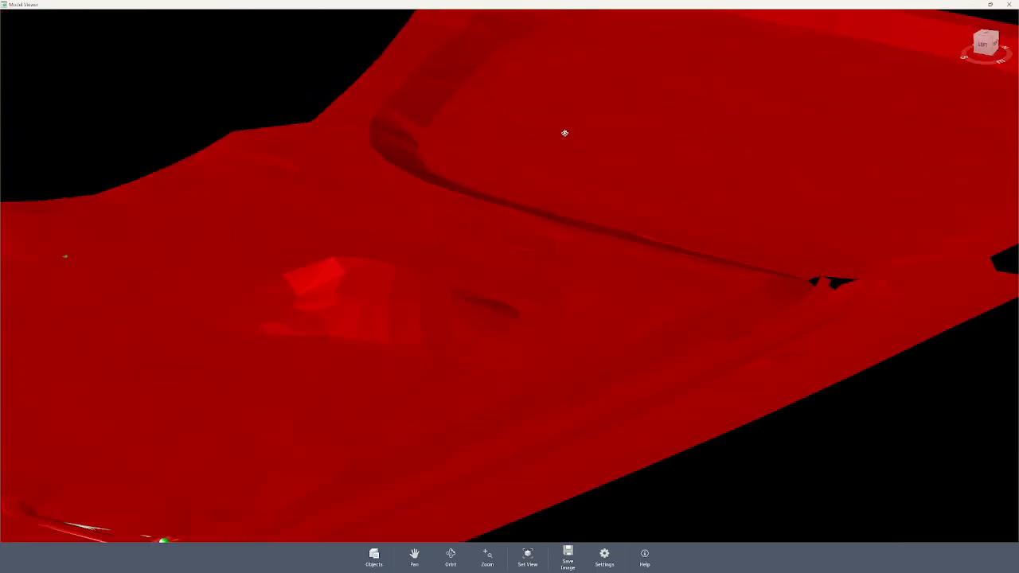
{"action": "left_click_drag", "start_coordinate": [746, 278], "coordinate": [418, 319]}
{"action": "left_click_drag", "start_coordinate": [788, 359], "coordinate": [774, 399]}
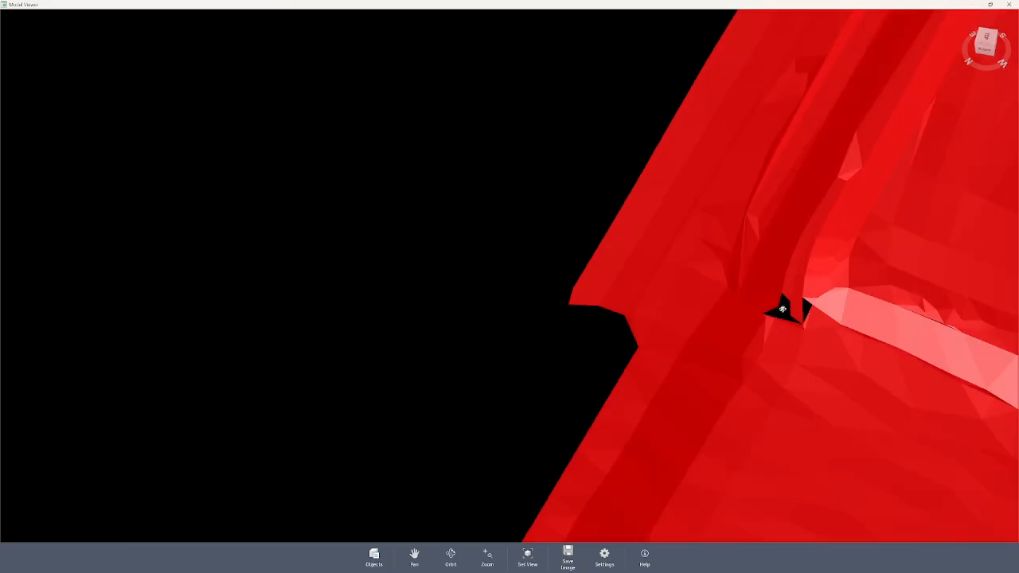
{"action": "left_click_drag", "start_coordinate": [793, 324], "coordinate": [977, 386]}
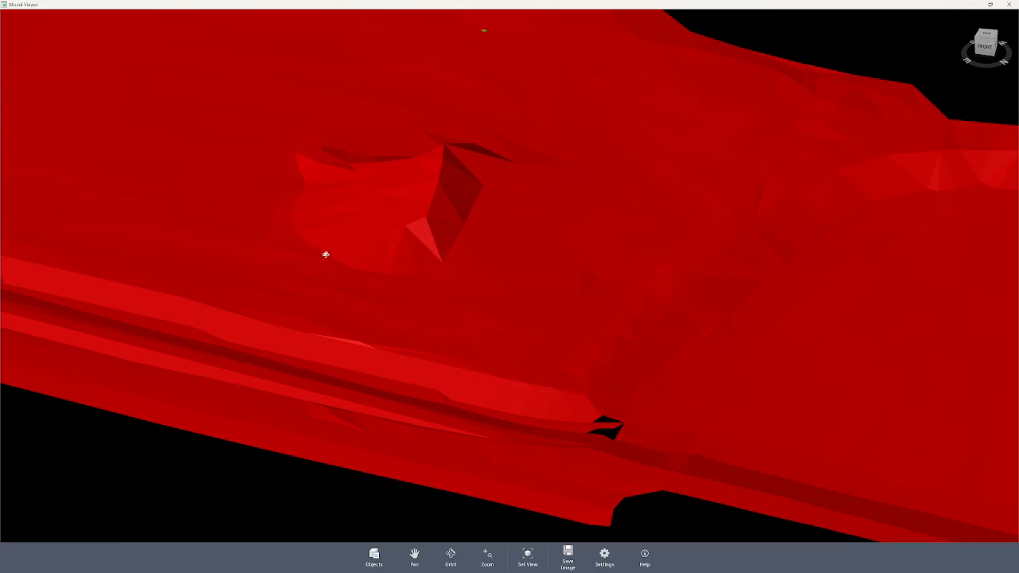
{"action": "scroll", "coordinate": [369, 175], "scroll_direction": "up", "scroll_amount": 4}
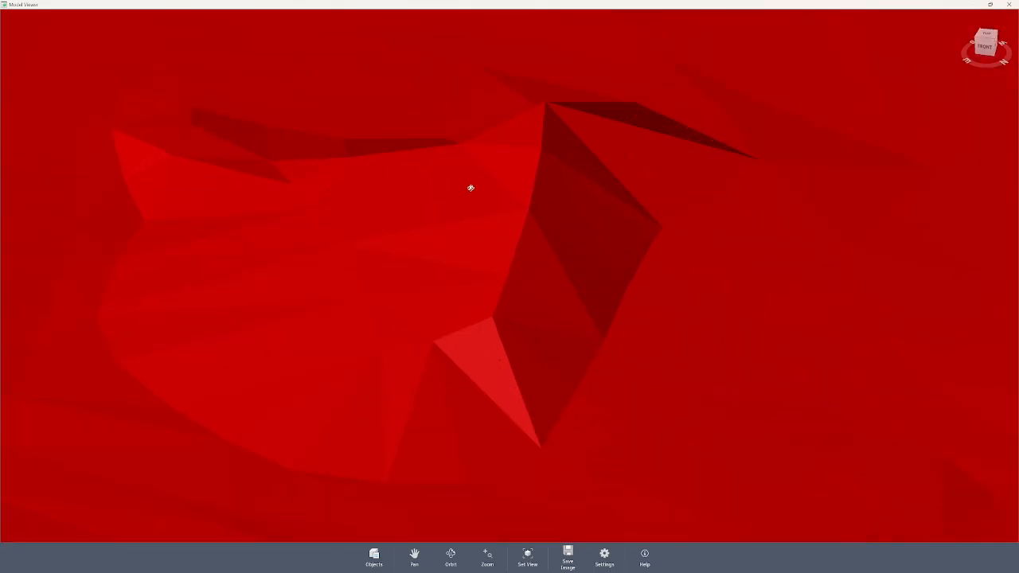
{"action": "scroll", "coordinate": [442, 251], "scroll_direction": "down", "scroll_amount": 5}
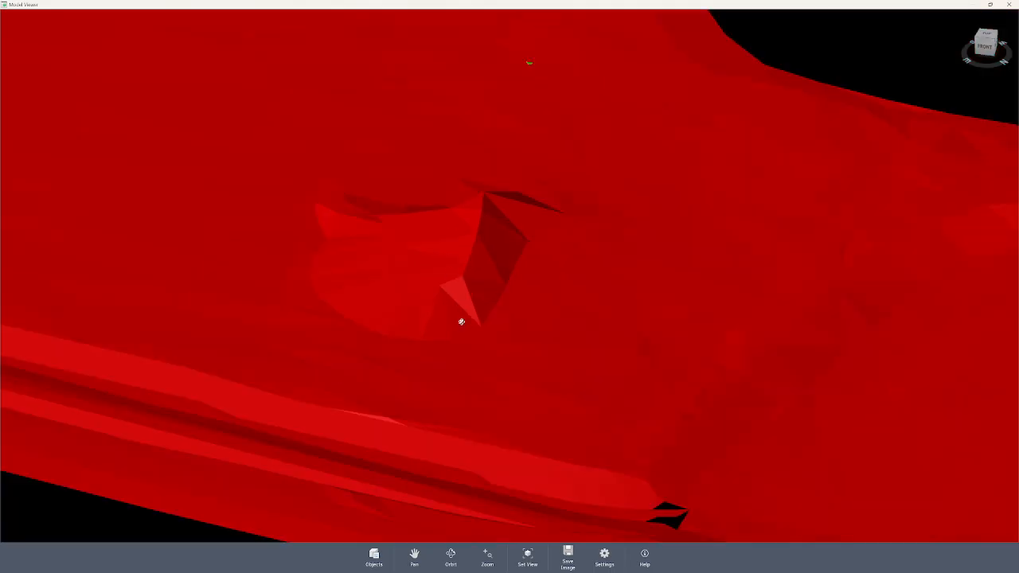
Review the whole site surface together with its pipe networks in an angled overview.
{"action": "scroll", "coordinate": [502, 297], "scroll_direction": "down", "scroll_amount": 8}
{"action": "left_click_drag", "start_coordinate": [341, 257], "coordinate": [379, 245]}
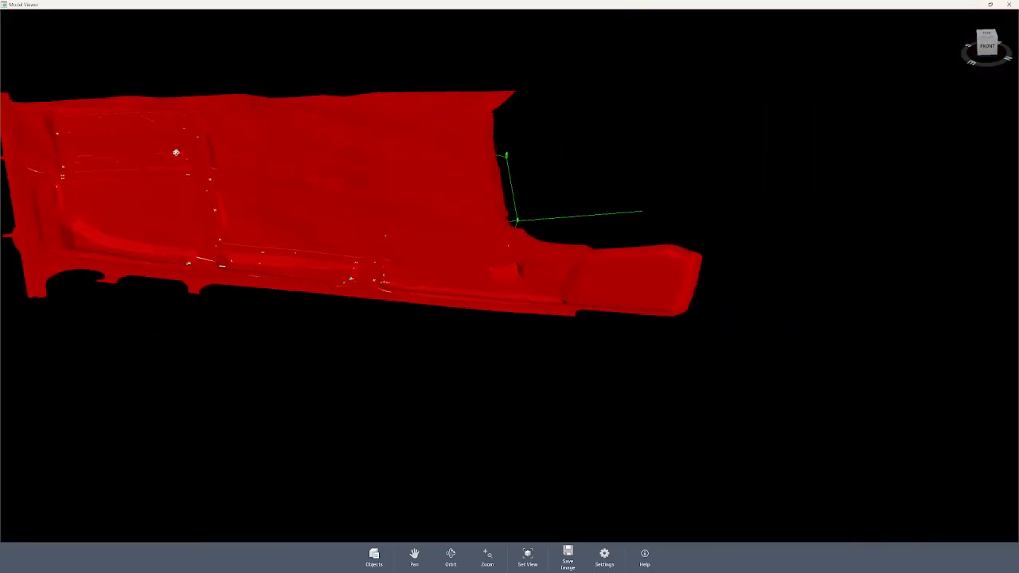
{"action": "left_click_drag", "start_coordinate": [175, 152], "coordinate": [358, 231]}
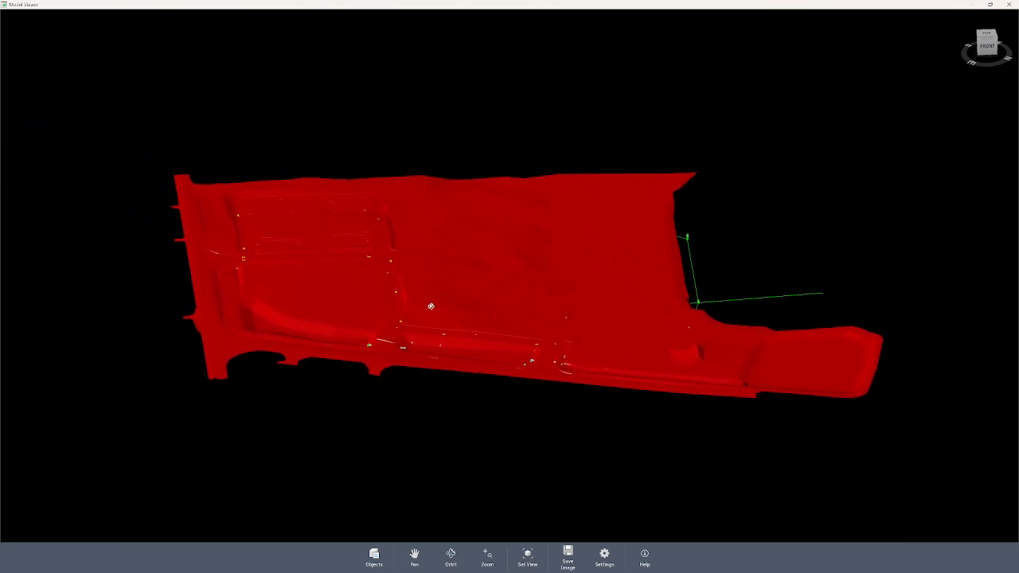
{"action": "scroll", "coordinate": [425, 293], "scroll_direction": "up", "scroll_amount": 2}
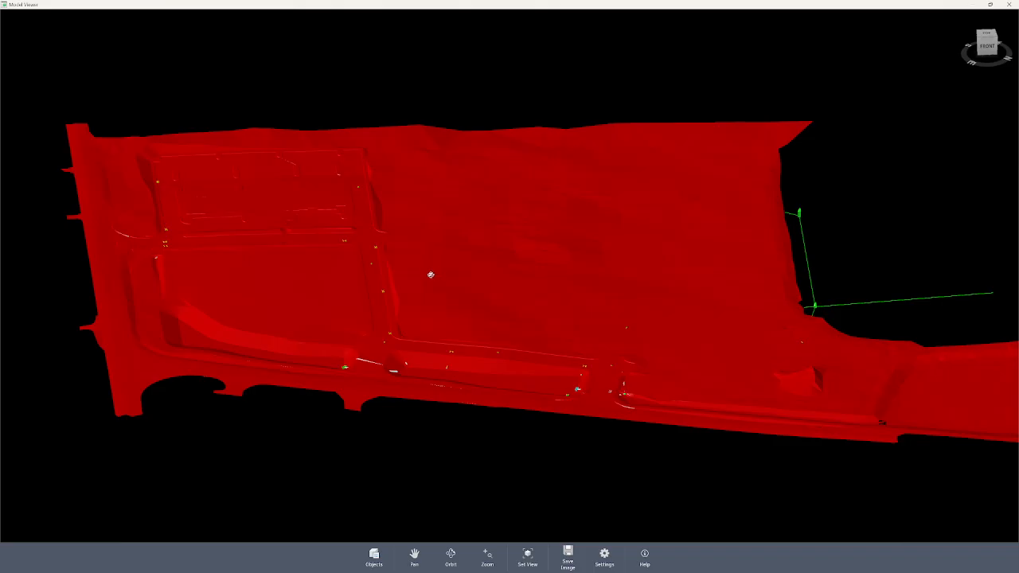
{"action": "left_click_drag", "start_coordinate": [492, 289], "coordinate": [487, 287]}
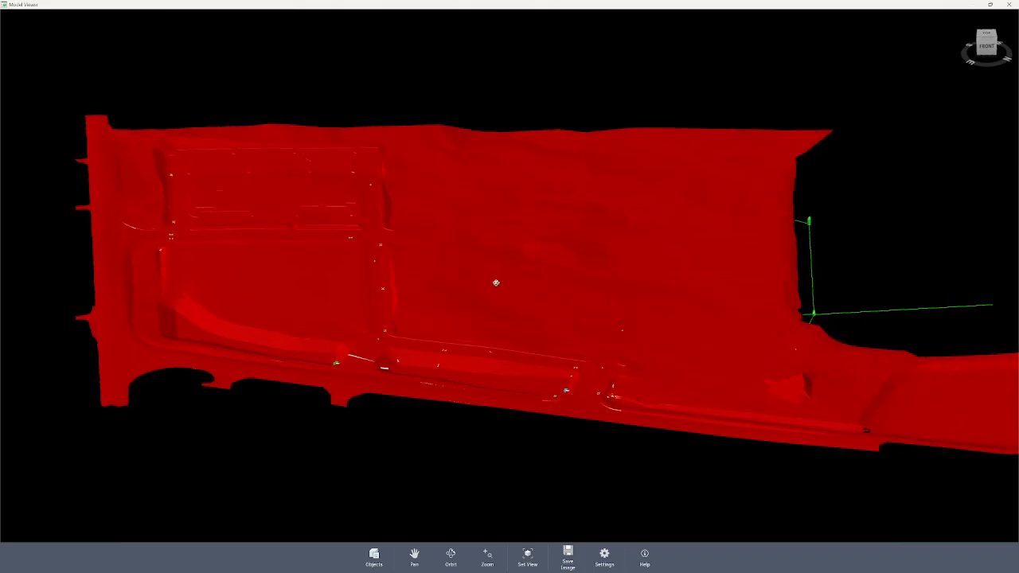
{"action": "left_click_drag", "start_coordinate": [527, 256], "coordinate": [494, 244]}
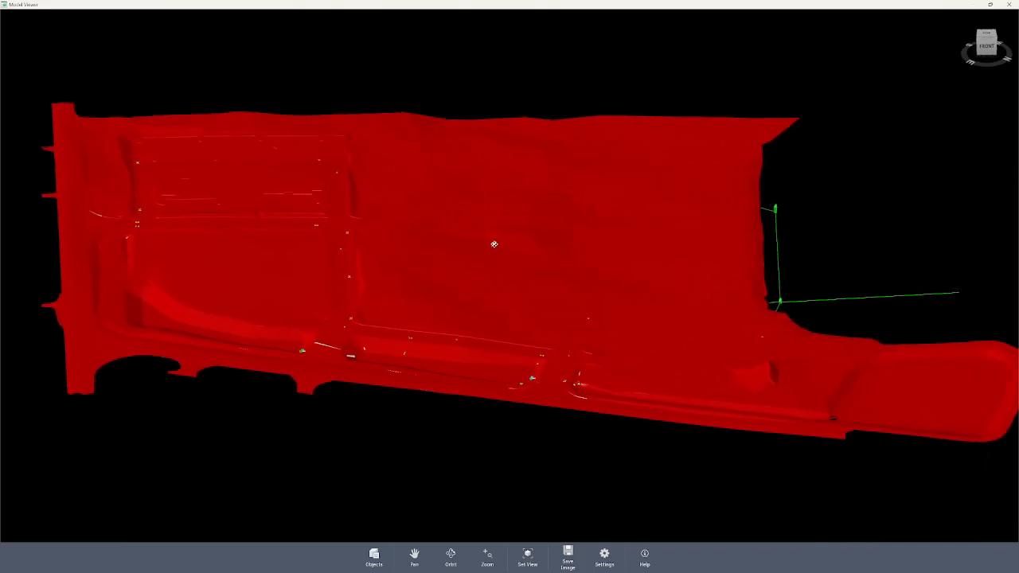
List the individual pipe networks in the viewer's objects and toggle the SANITARY network's visibility off and back on.
{"action": "left_click_drag", "start_coordinate": [448, 283], "coordinate": [400, 250]}
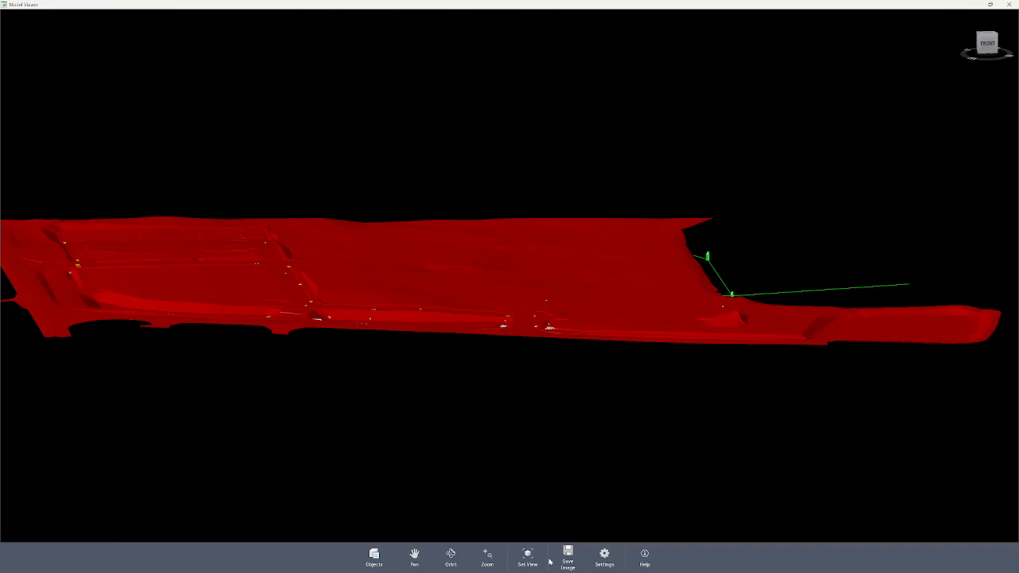
{"action": "left_click", "coordinate": [375, 557]}
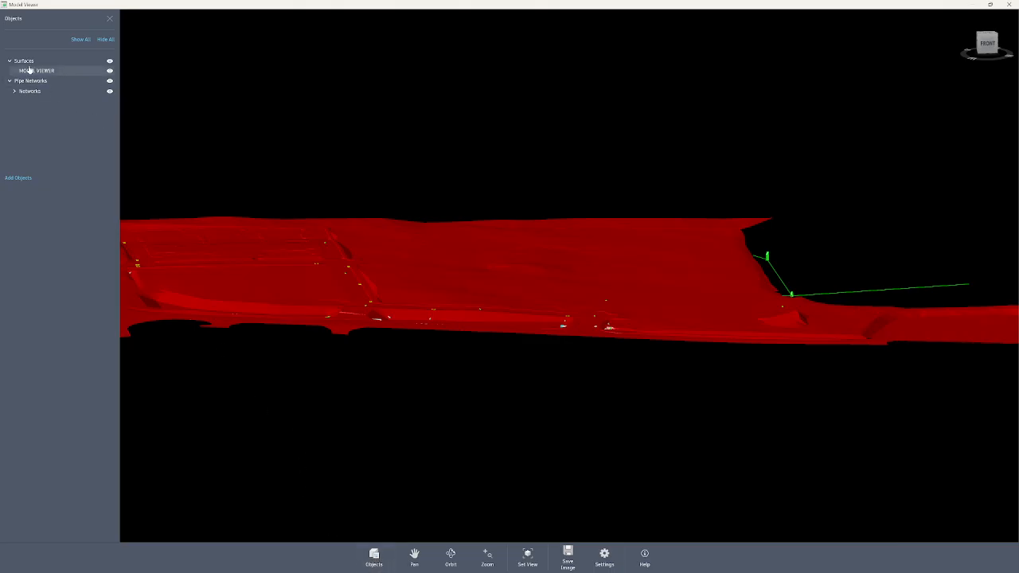
{"action": "left_click", "coordinate": [14, 91]}
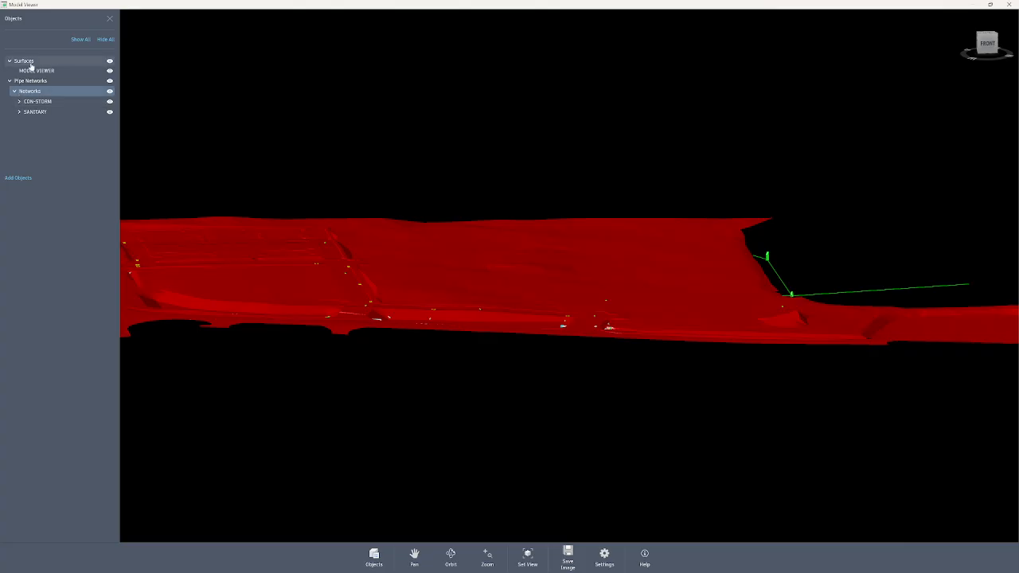
{"action": "left_click", "coordinate": [110, 113]}
{"action": "left_click", "coordinate": [110, 112]}
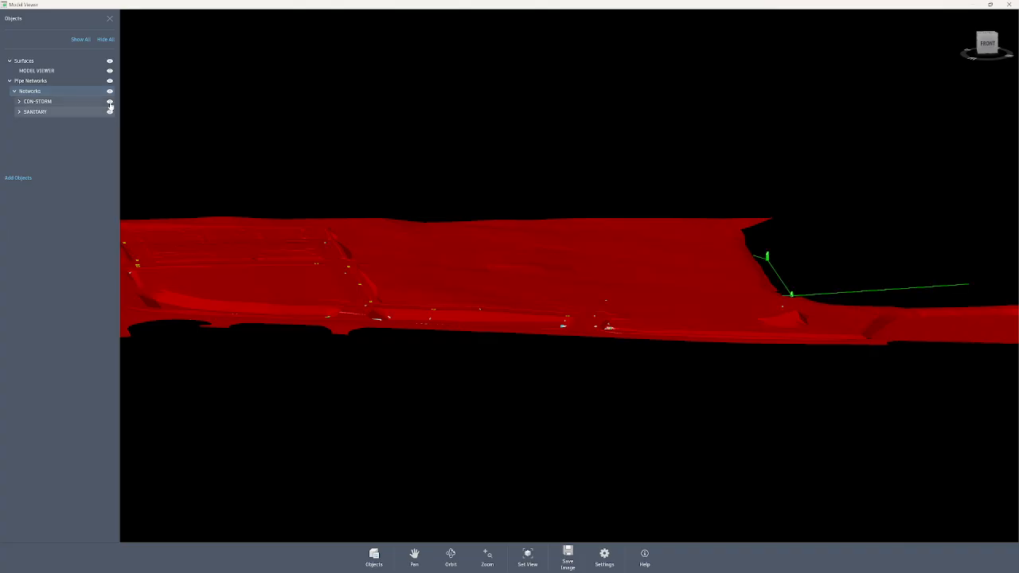
Start adding objects from the drawing to the Model Viewer and cancel the selection.
{"action": "left_click", "coordinate": [16, 179]}
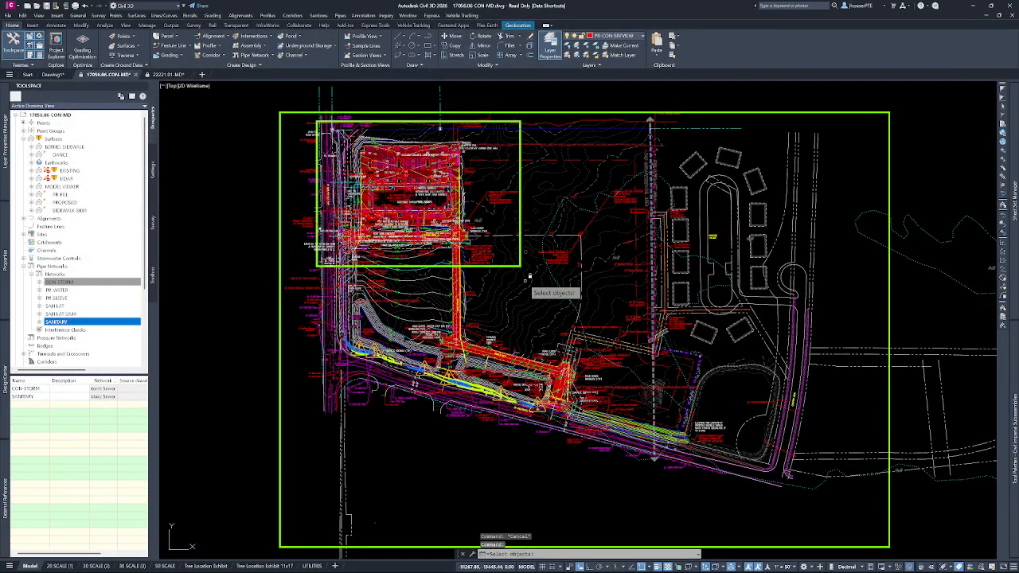
{"action": "key", "text": "Escape"}
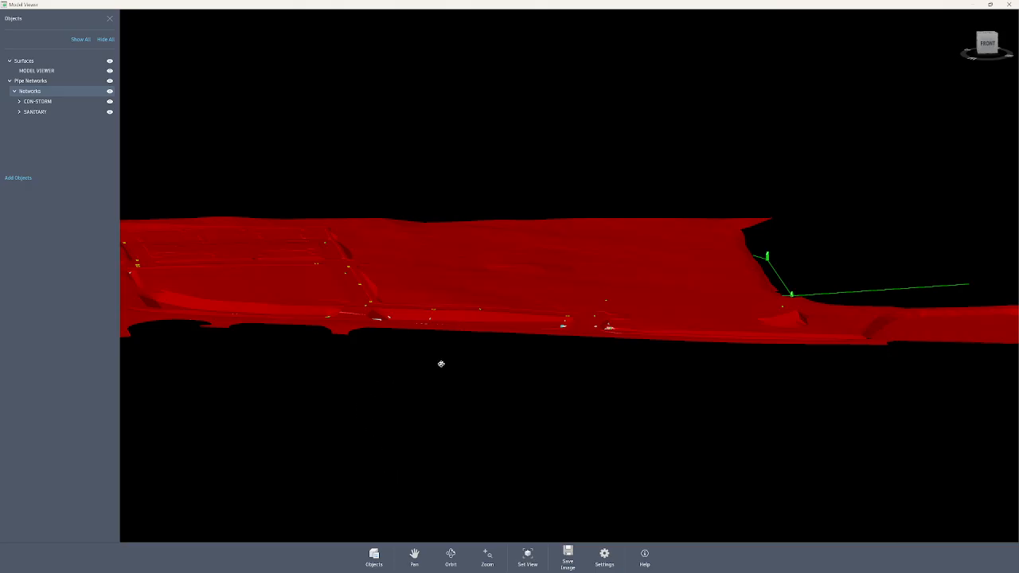
View the whole surface at an angle and restore the Model Viewer to a smaller window over the drawing.
{"action": "left_click_drag", "start_coordinate": [419, 366], "coordinate": [481, 396]}
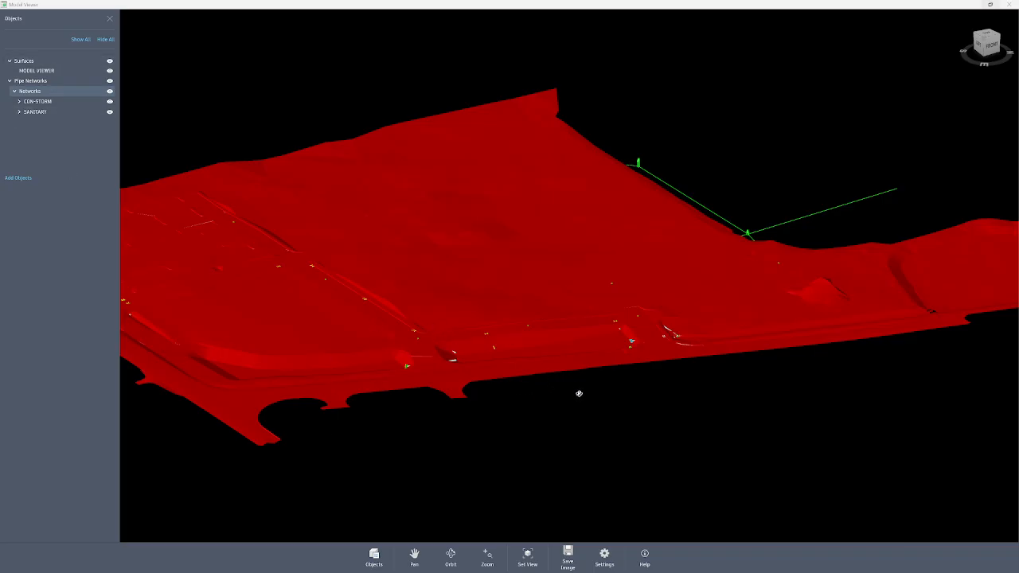
{"action": "scroll", "coordinate": [591, 285], "scroll_direction": "down", "scroll_amount": 2}
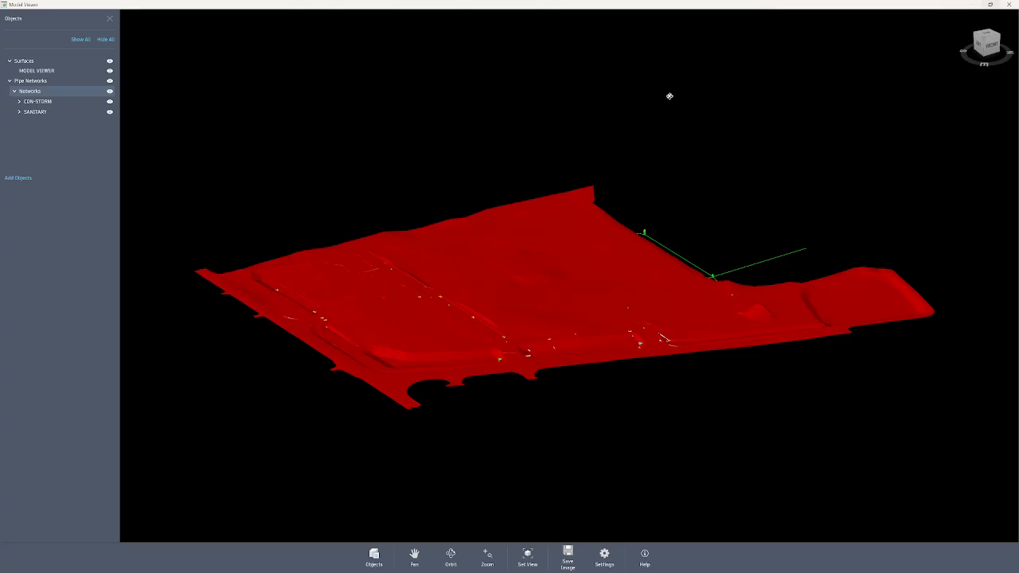
{"action": "left_click", "coordinate": [990, 6]}
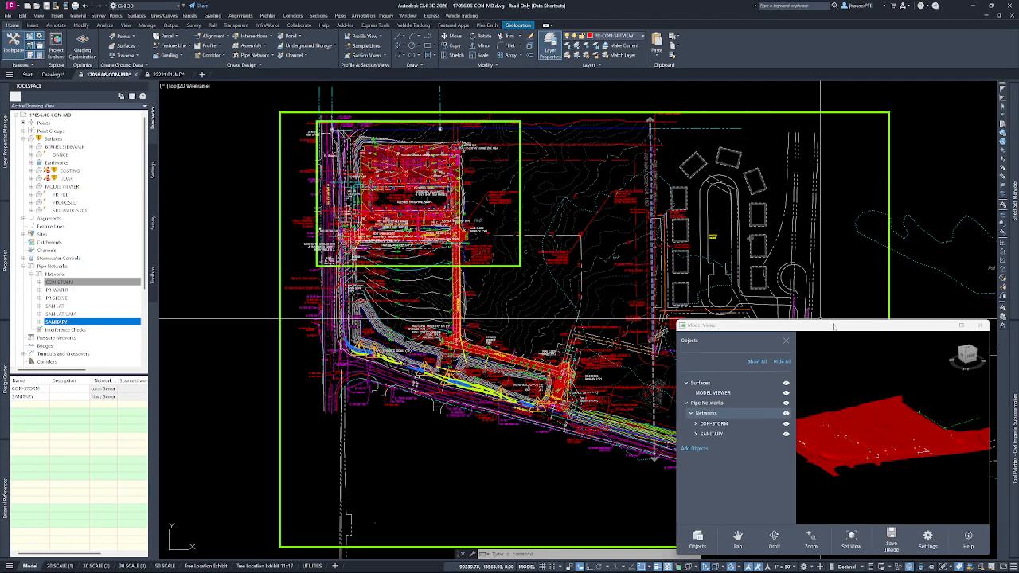
{"action": "left_click", "coordinate": [430, 306]}
{"action": "key", "text": "Escape"}
{"action": "key", "text": "Escape"}
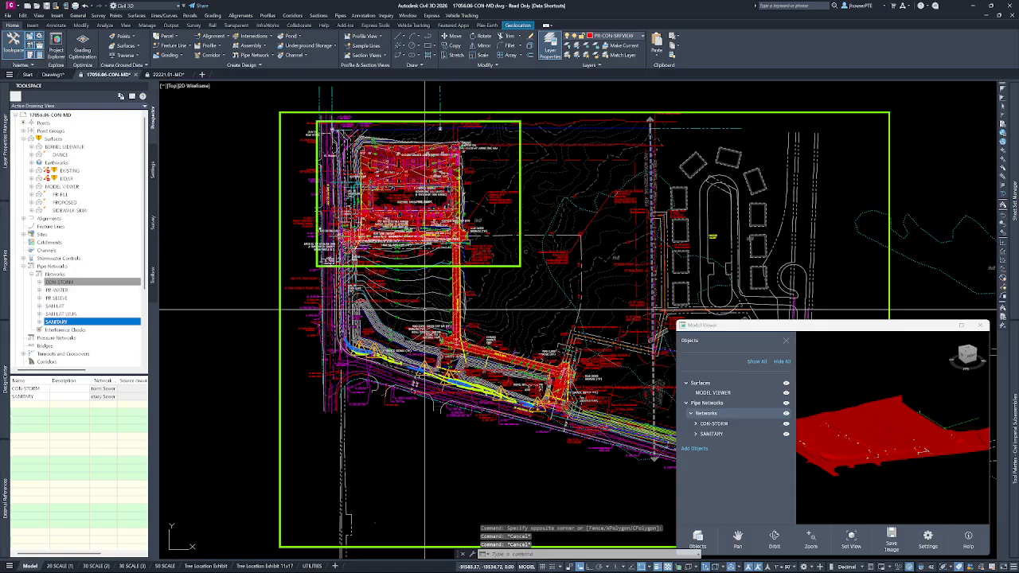
Add a point at elevation 1086 to the PROPOSED surface just above the curved basin, maintaining the current surface display.
{"action": "scroll", "coordinate": [424, 310], "scroll_direction": "up", "scroll_amount": 4}
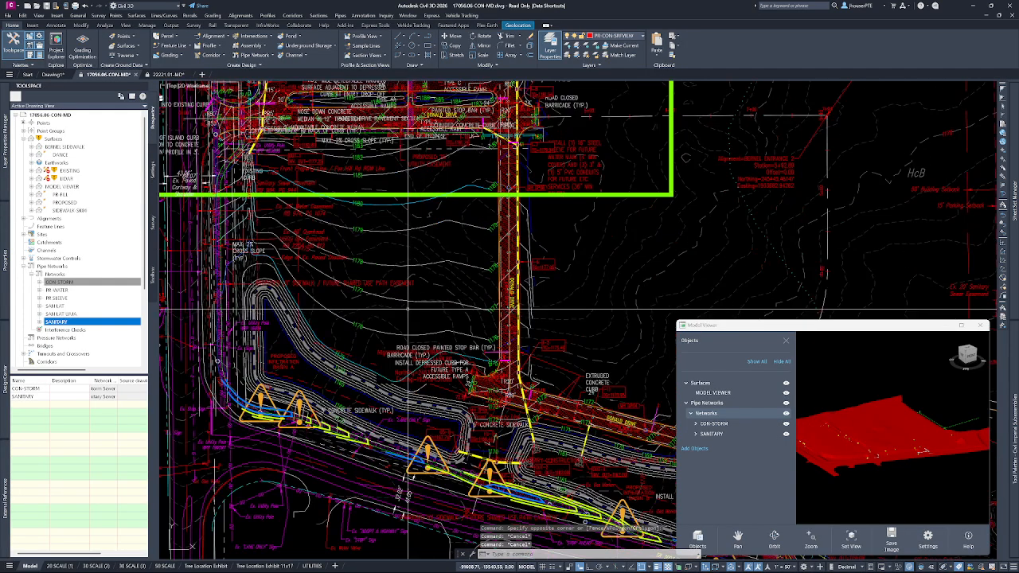
{"action": "left_click", "coordinate": [379, 299]}
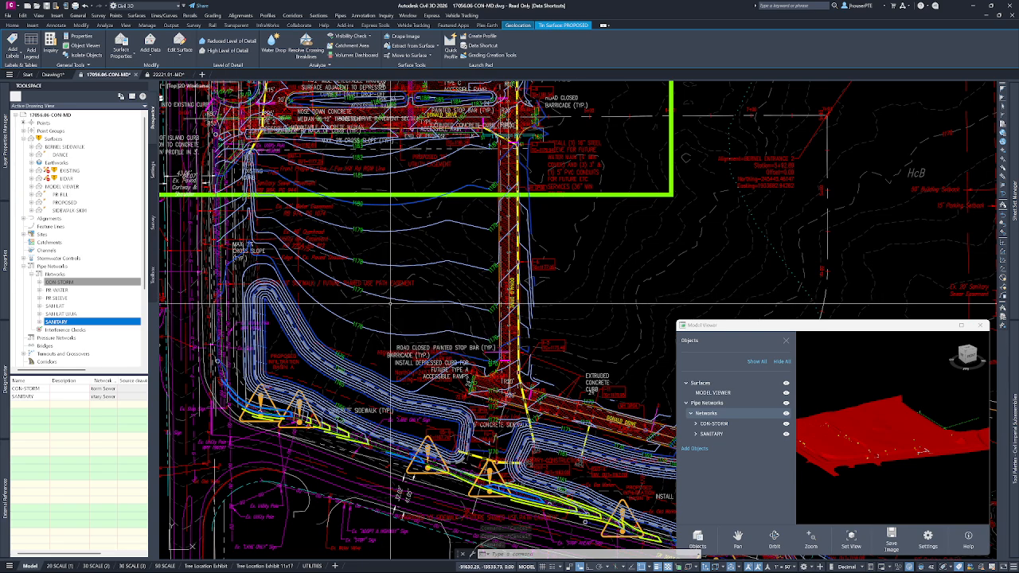
{"action": "left_click", "coordinate": [150, 48]}
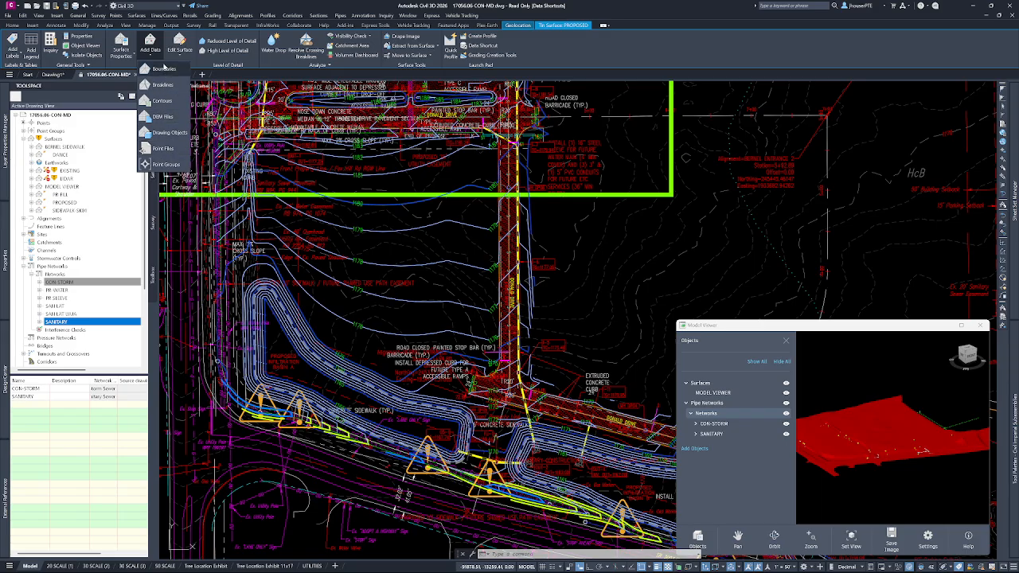
{"action": "left_click", "coordinate": [182, 58]}
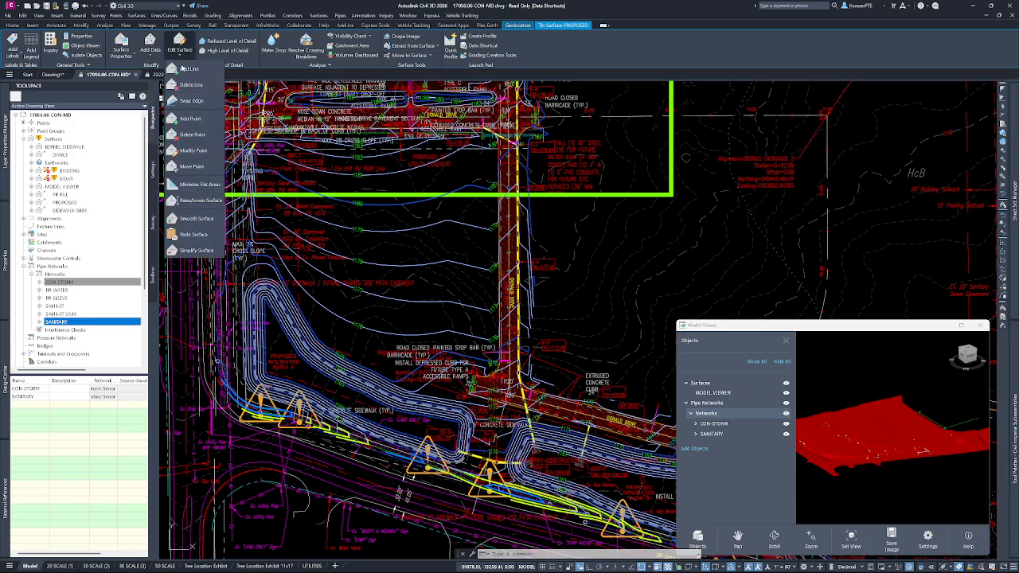
{"action": "left_click", "coordinate": [191, 118]}
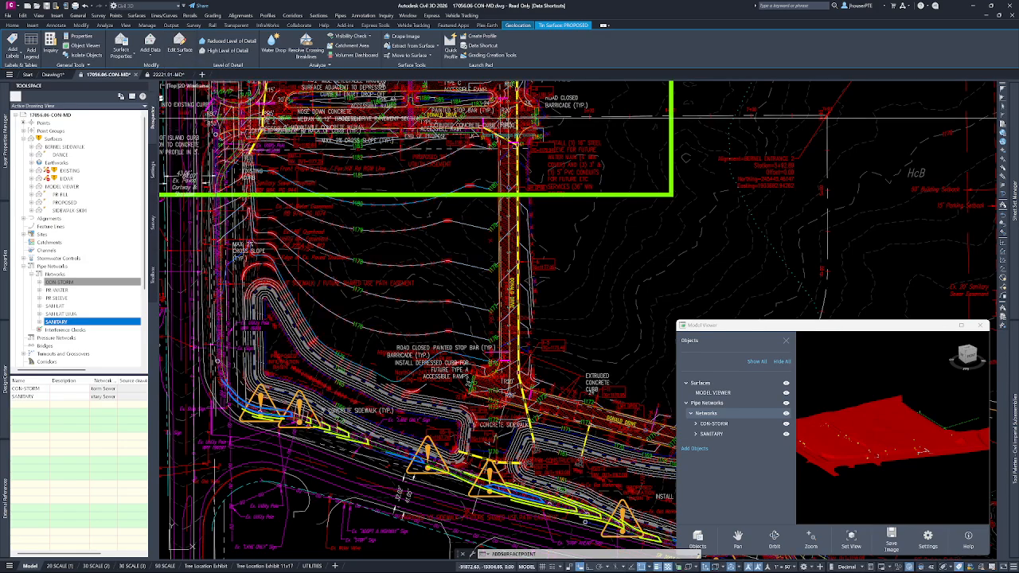
{"action": "left_click", "coordinate": [383, 312]}
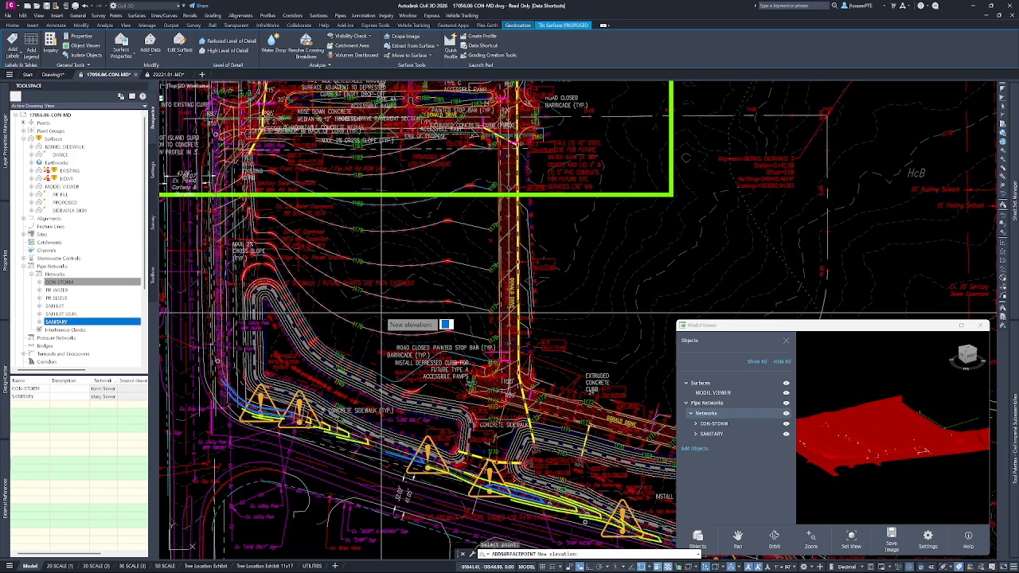
{"action": "type", "text": "1086"}
{"action": "key", "text": "Return"}
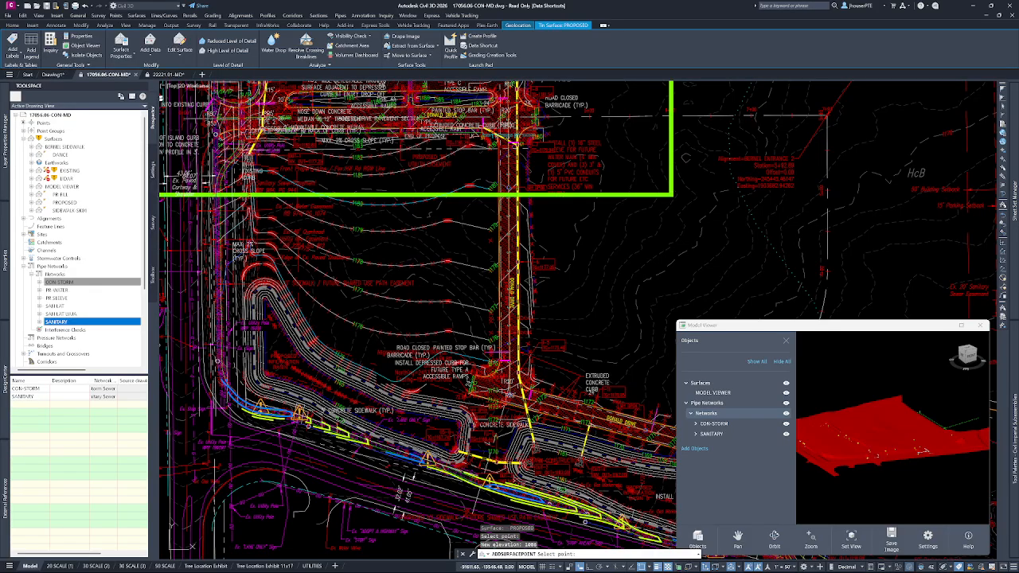
{"action": "key", "text": "Return"}
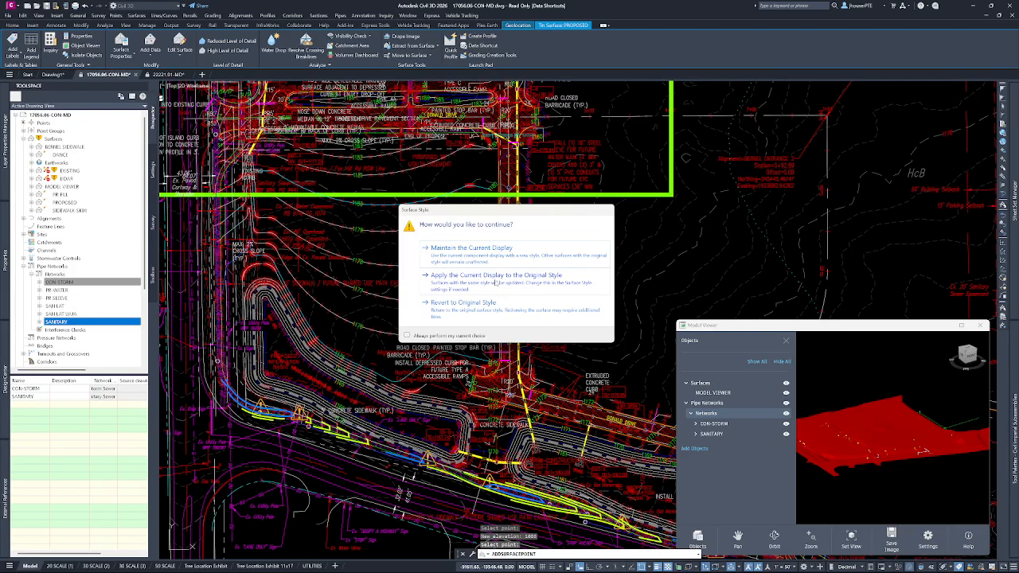
{"action": "left_click", "coordinate": [481, 253]}
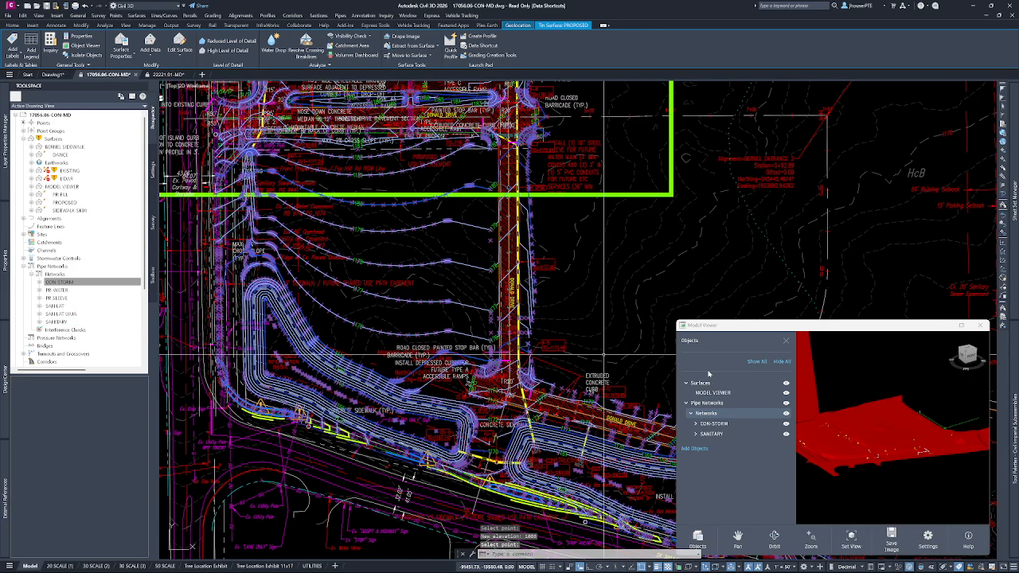
Check how the added point changes the surface in the reduced Model Viewer.
{"action": "scroll", "coordinate": [837, 417], "scroll_direction": "down", "scroll_amount": 1}
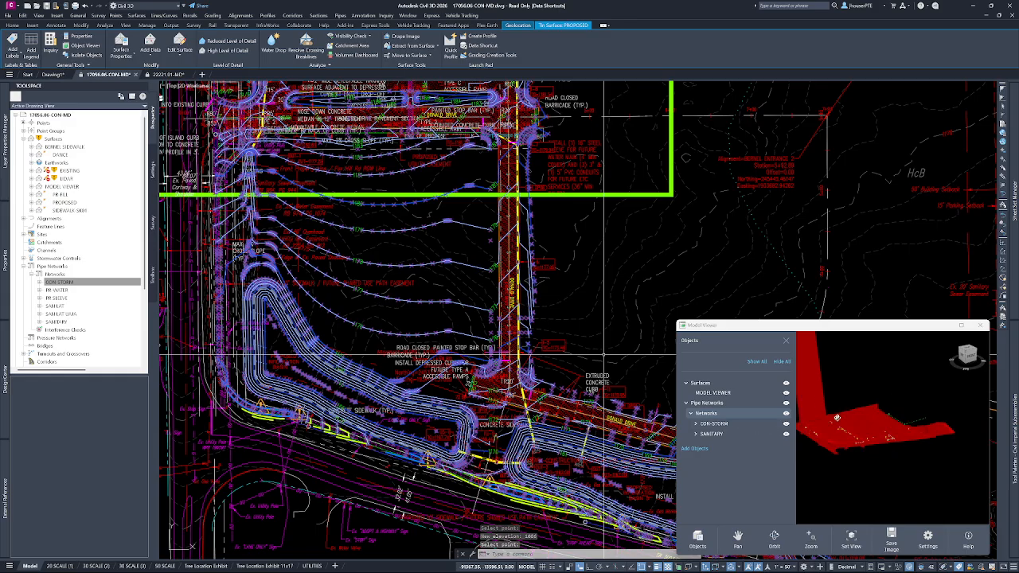
{"action": "scroll", "coordinate": [837, 417], "scroll_direction": "up", "scroll_amount": 5}
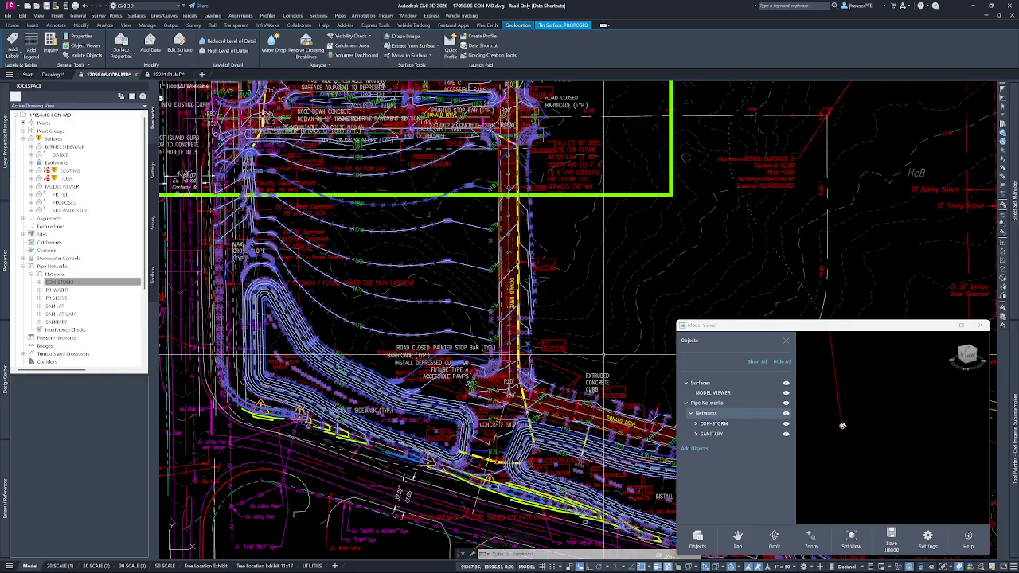
{"action": "scroll", "coordinate": [847, 408], "scroll_direction": "up", "scroll_amount": 3}
{"action": "scroll", "coordinate": [837, 437], "scroll_direction": "down", "scroll_amount": 2}
{"action": "scroll", "coordinate": [847, 423], "scroll_direction": "down", "scroll_amount": 4}
{"action": "scroll", "coordinate": [846, 417], "scroll_direction": "up", "scroll_amount": 5}
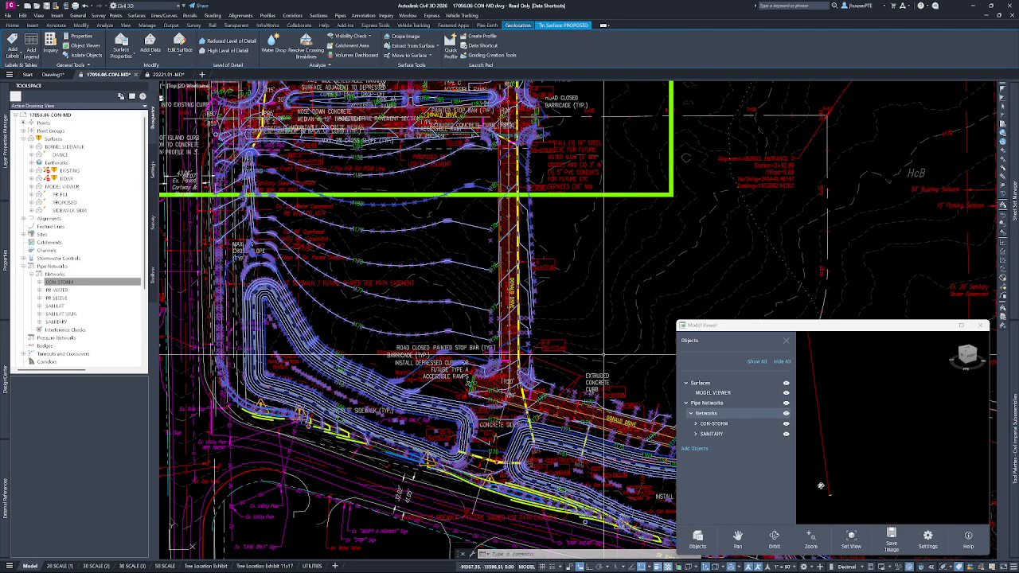
Enlarge the Model Viewer and examine the tall vertical face on the edited surface from a low angle.
{"action": "left_click", "coordinate": [971, 325]}
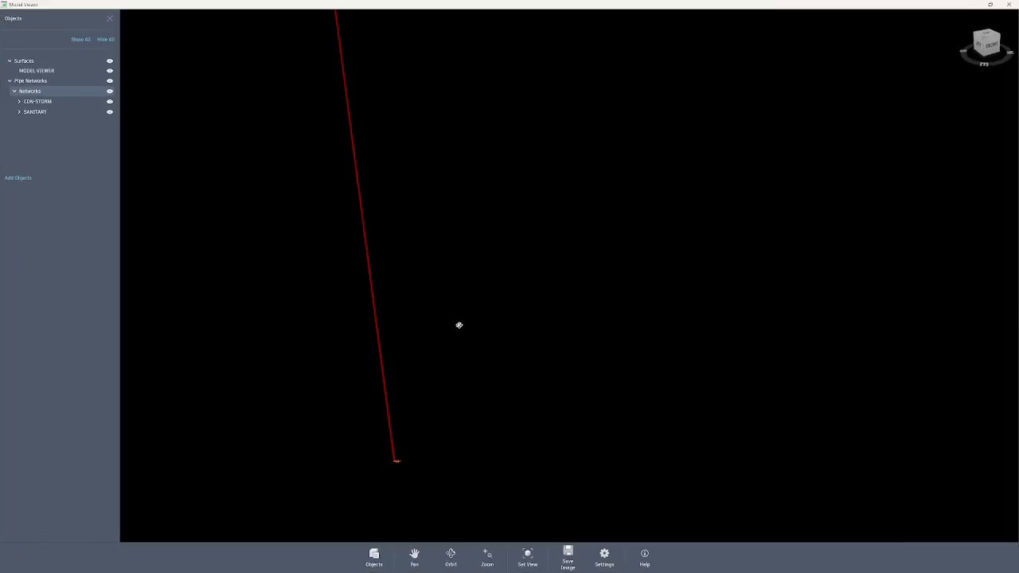
{"action": "scroll", "coordinate": [480, 407], "scroll_direction": "up", "scroll_amount": 2}
{"action": "scroll", "coordinate": [421, 391], "scroll_direction": "up", "scroll_amount": 3}
{"action": "scroll", "coordinate": [361, 392], "scroll_direction": "up", "scroll_amount": 3}
{"action": "scroll", "coordinate": [361, 392], "scroll_direction": "up", "scroll_amount": 2}
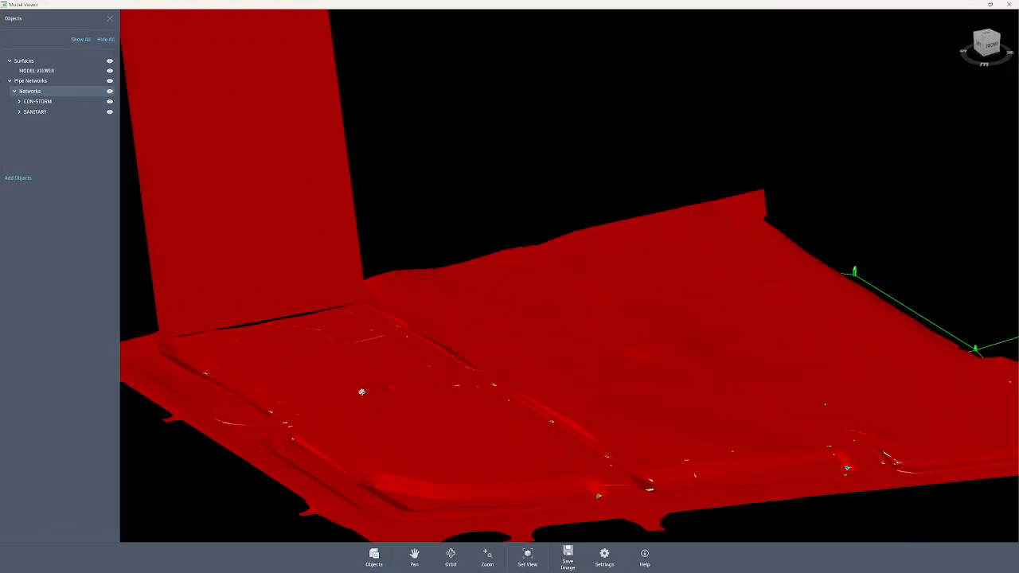
{"action": "left_click_drag", "start_coordinate": [443, 445], "coordinate": [440, 398]}
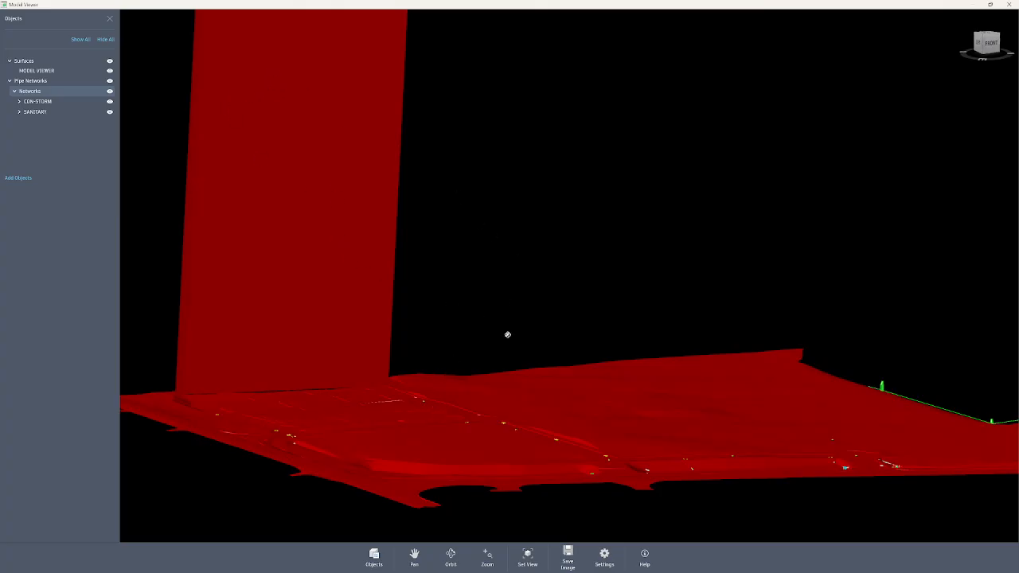
{"action": "scroll", "coordinate": [543, 359], "scroll_direction": "down", "scroll_amount": 5}
{"action": "scroll", "coordinate": [578, 270], "scroll_direction": "down", "scroll_amount": 2}
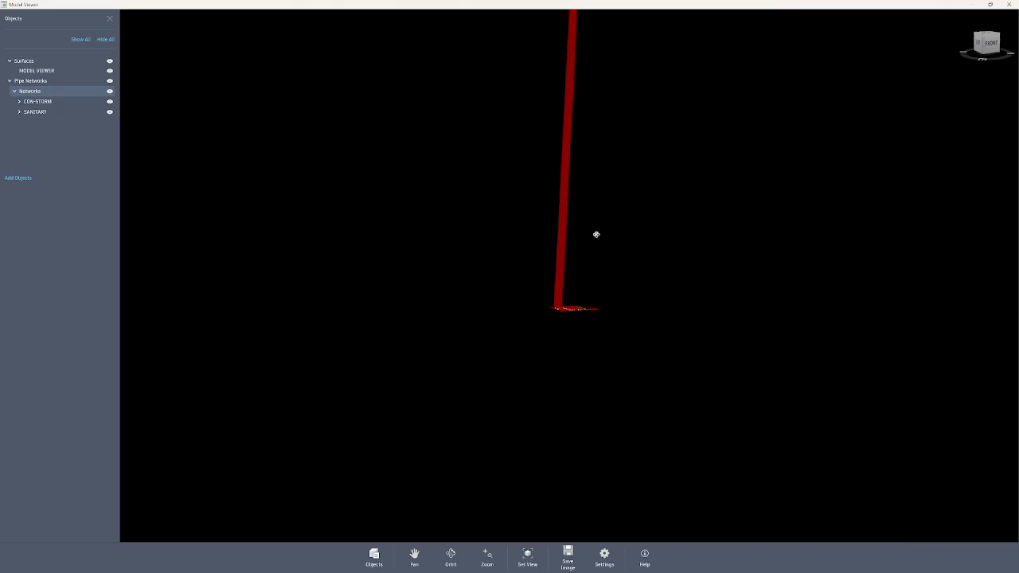
{"action": "scroll", "coordinate": [587, 232], "scroll_direction": "up", "scroll_amount": 2}
{"action": "scroll", "coordinate": [584, 233], "scroll_direction": "up", "scroll_amount": 2}
{"action": "middle_click_drag", "start_coordinate": [571, 281], "coordinate": [556, 339]}
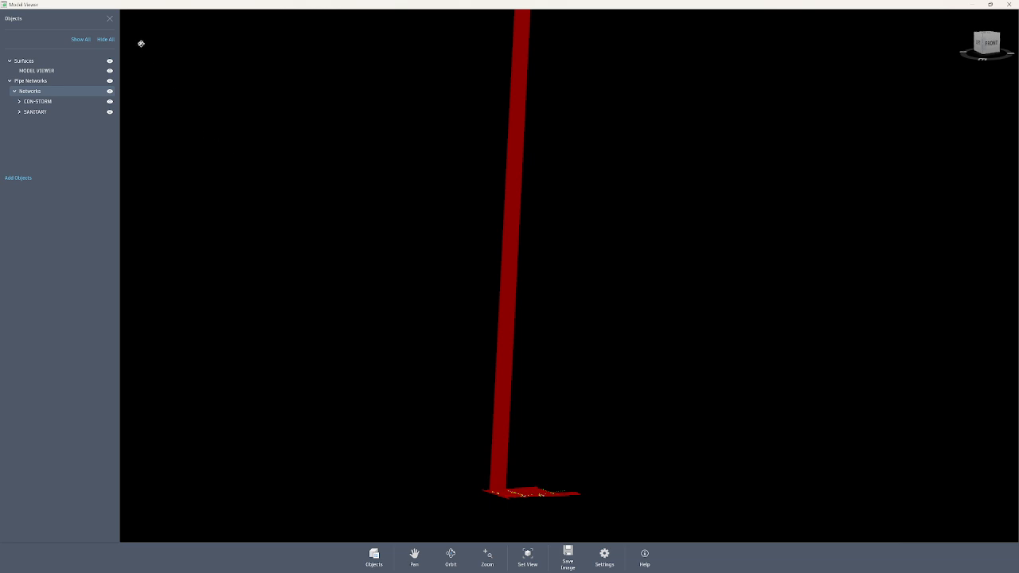
Close the objects list and the Model Viewer, and clear the surface selection in the drawing.
{"action": "left_click", "coordinate": [109, 18]}
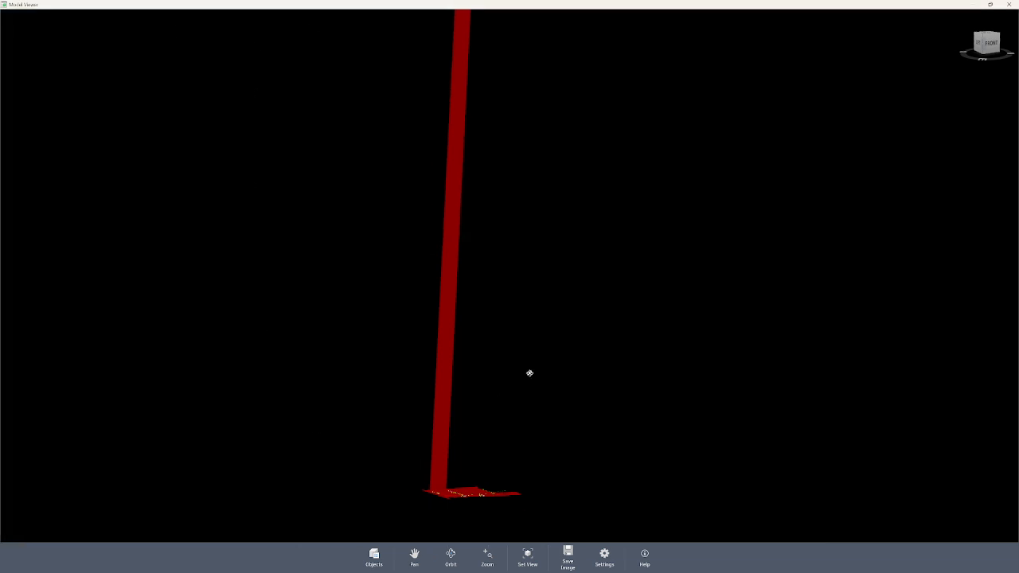
{"action": "left_click", "coordinate": [1010, 4]}
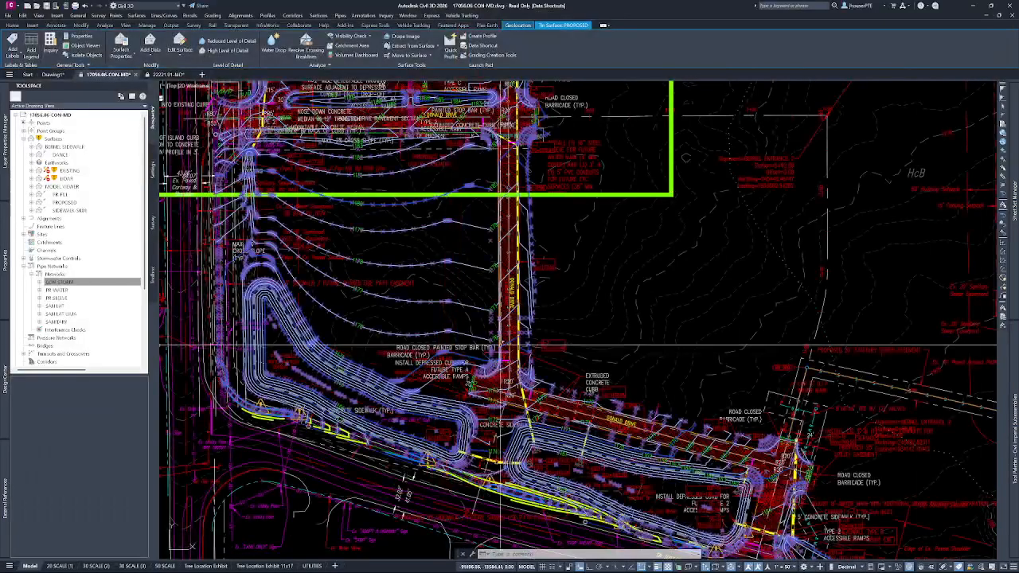
{"action": "key", "text": "Escape"}
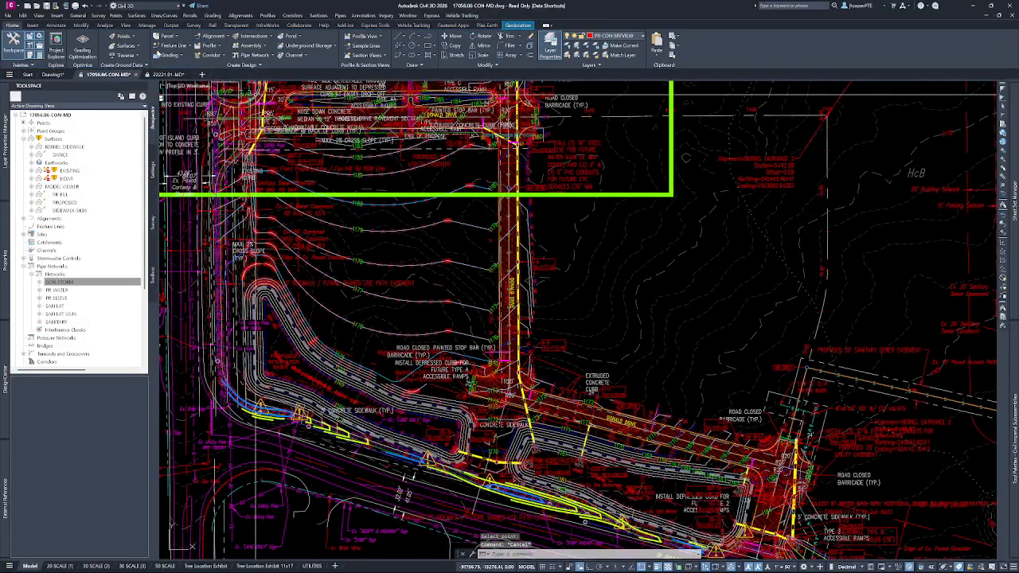
Undo the point added to the PROPOSED surface.
{"action": "left_click", "coordinate": [93, 6]}
{"action": "key", "text": "Escape"}
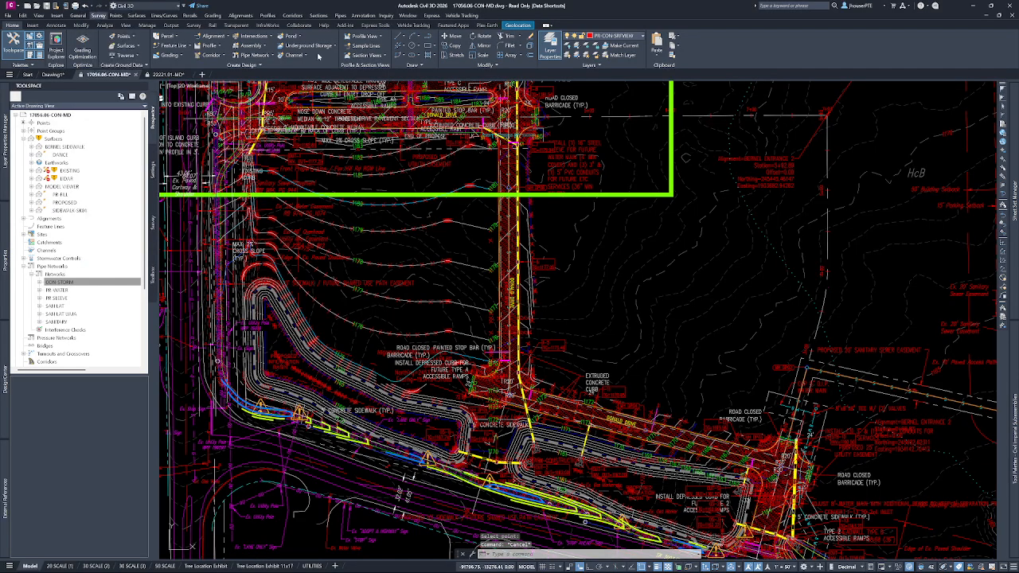
{"action": "key", "text": "ctrl+z"}
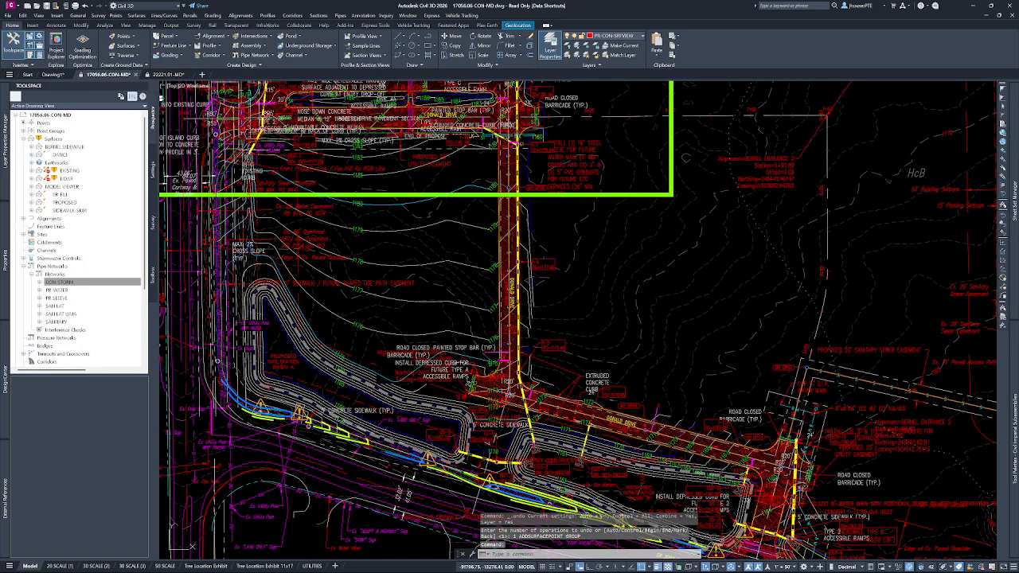
{"action": "key", "text": "Escape"}
{"action": "key", "text": "Escape"}
{"action": "key", "text": "Escape"}
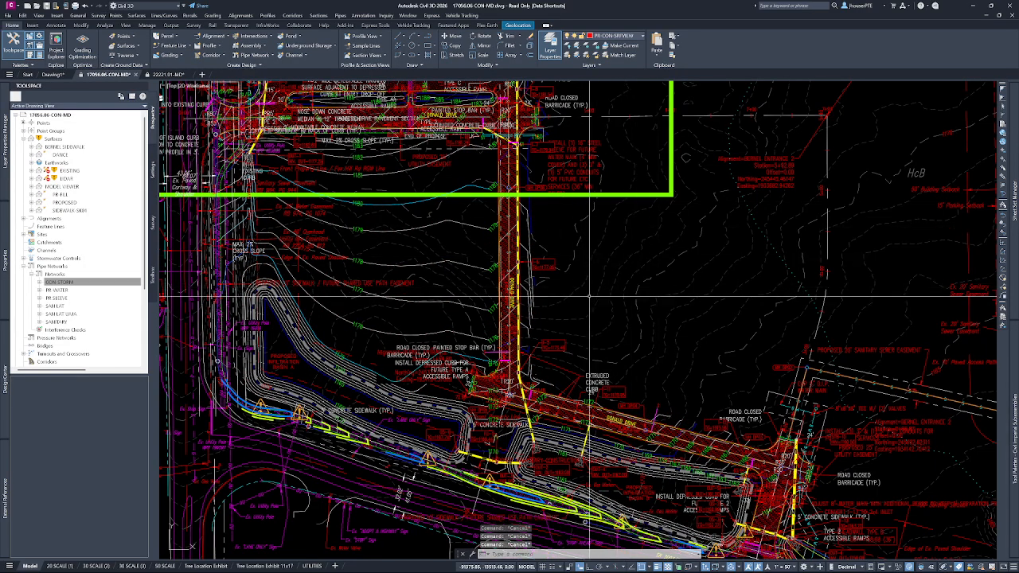
{"action": "mouse_move", "coordinate": [608, 294]}
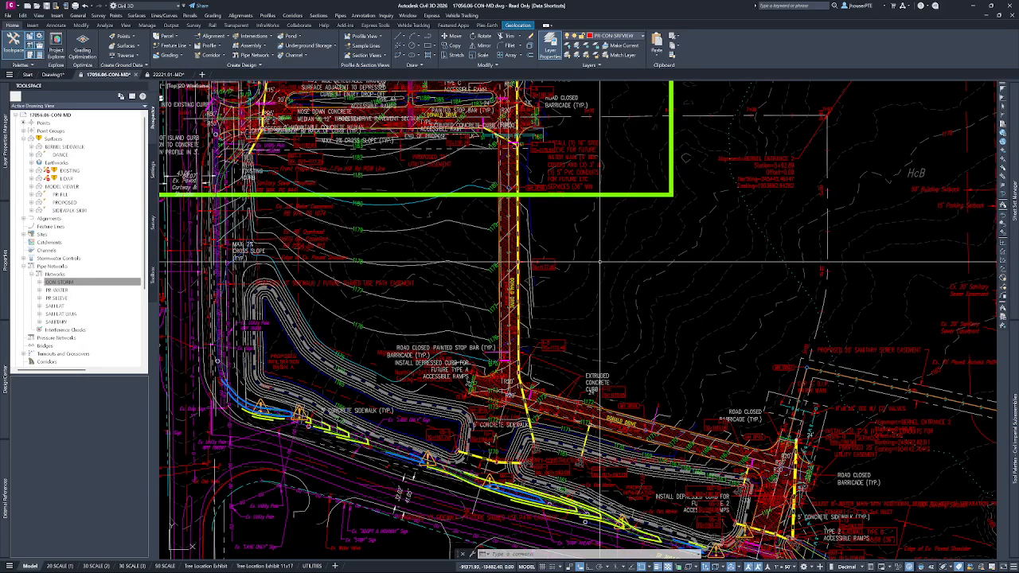
{"action": "scroll", "coordinate": [599, 263], "scroll_direction": "down", "scroll_amount": 3}
{"action": "scroll", "coordinate": [607, 272], "scroll_direction": "down", "scroll_amount": 2}
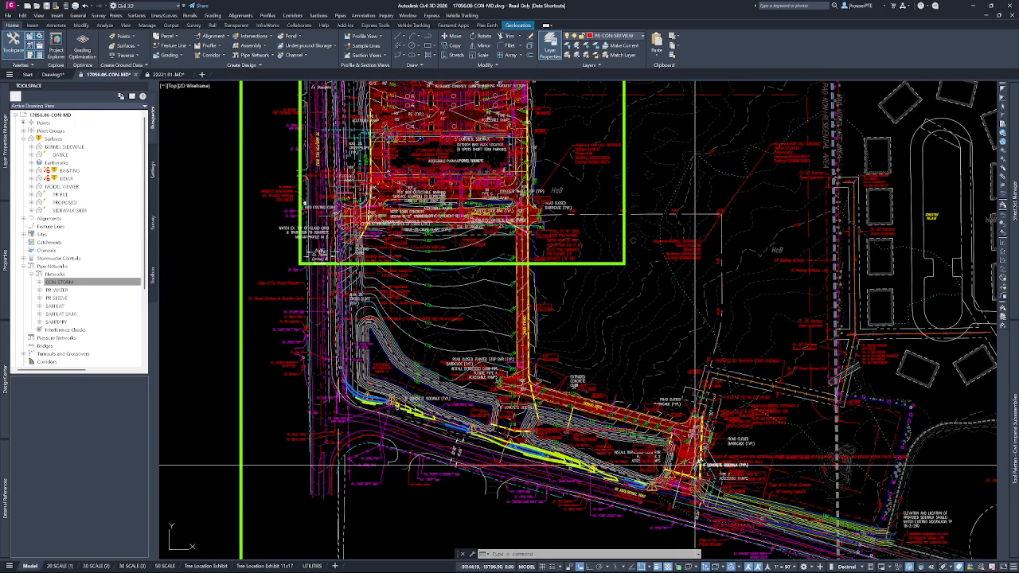
Review the Graphics Performance effects settings and leave them without applying any change.
{"action": "mouse_move", "coordinate": [793, 491]}
{"action": "middle_mouse_down"}
{"action": "mouse_move", "coordinate": [699, 415]}
{"action": "mouse_move", "coordinate": [694, 391]}
{"action": "middle_mouse_up"}
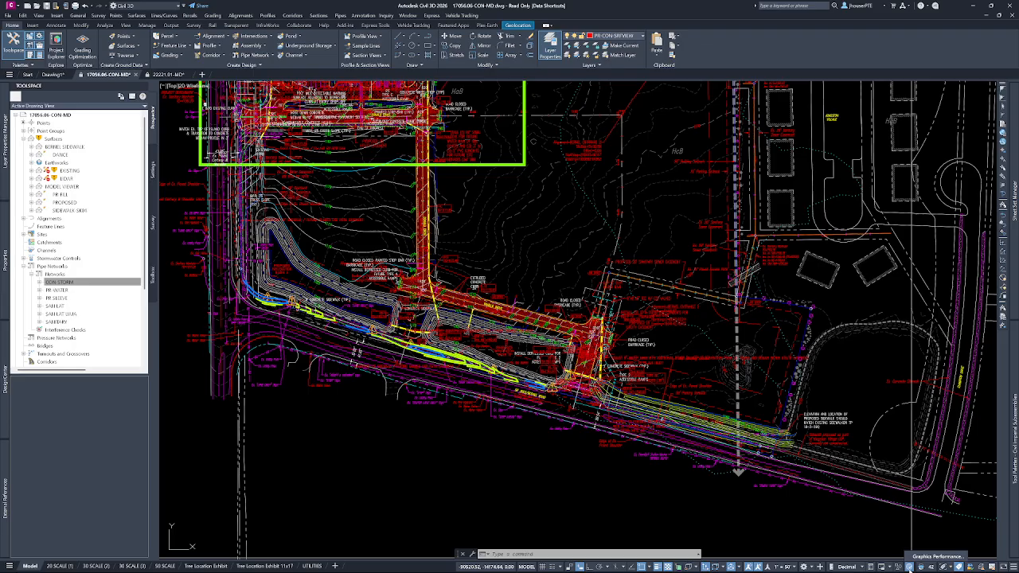
{"action": "left_click", "coordinate": [915, 560]}
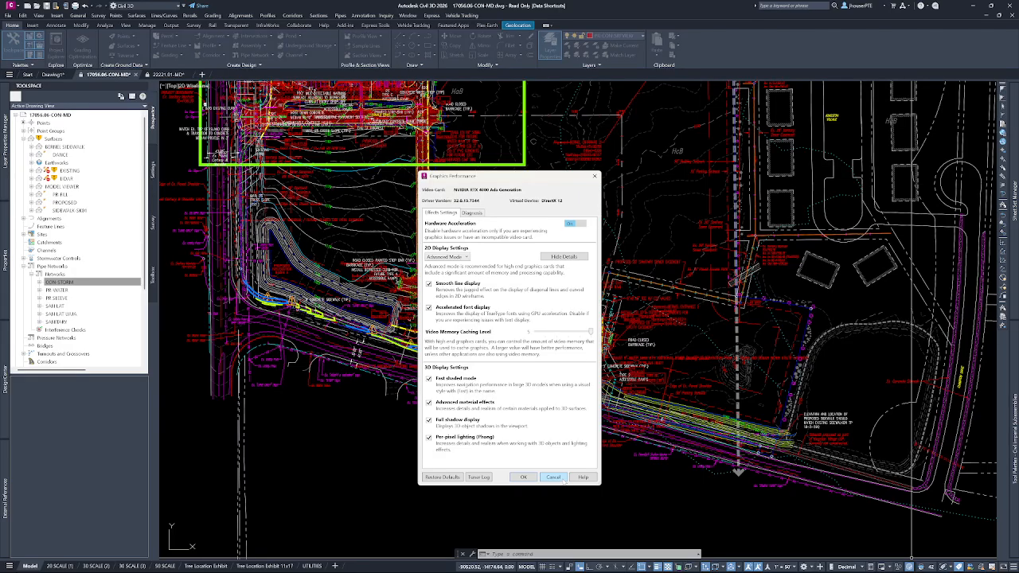
{"action": "left_click", "coordinate": [554, 477]}
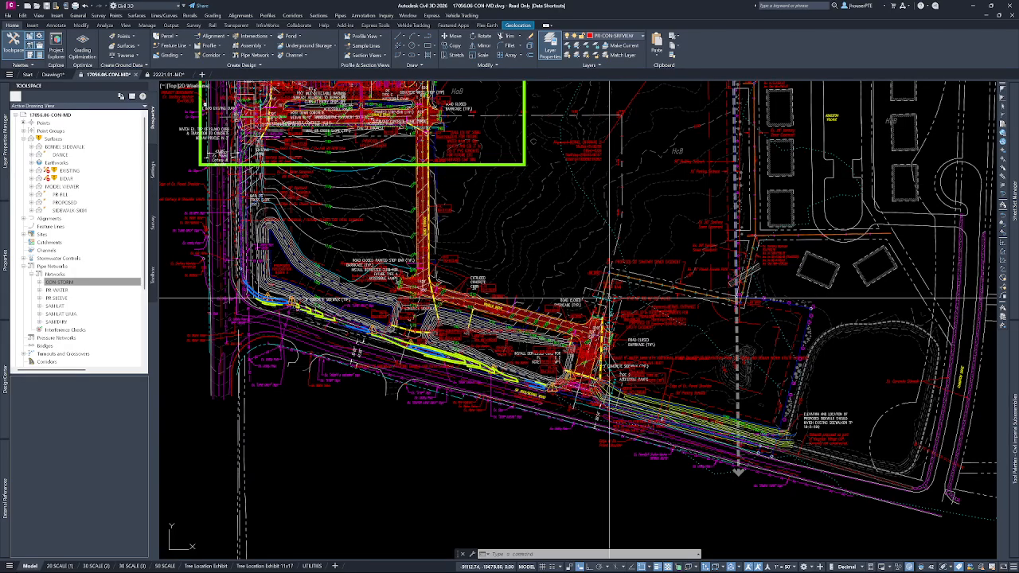
Turn automatic regeneration off with REGENAUTO.
{"action": "scroll", "coordinate": [609, 224], "scroll_direction": "down", "scroll_amount": 2}
{"action": "scroll", "coordinate": [555, 207], "scroll_direction": "up", "scroll_amount": 3}
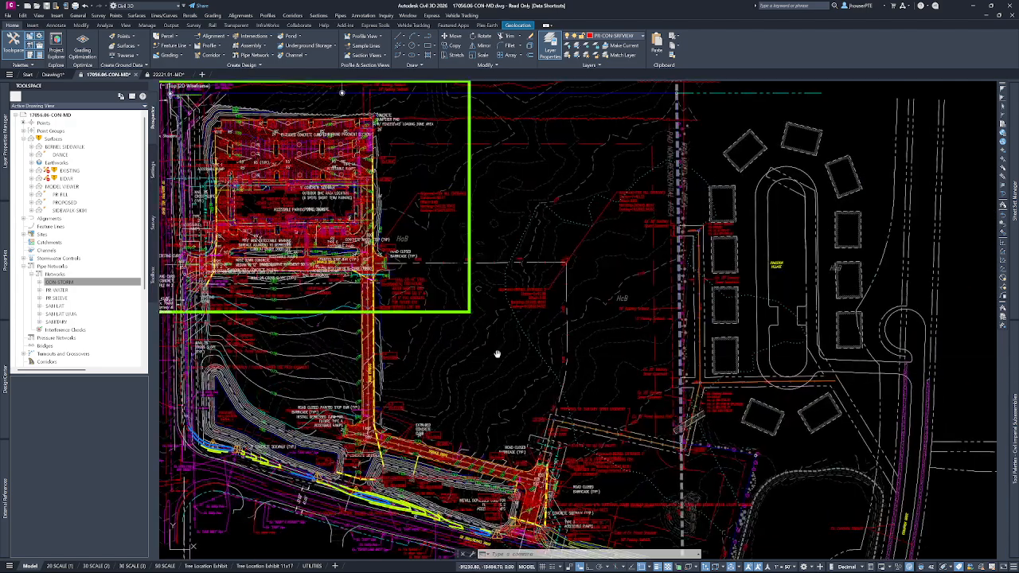
{"action": "scroll", "coordinate": [513, 234], "scroll_direction": "up", "scroll_amount": 4}
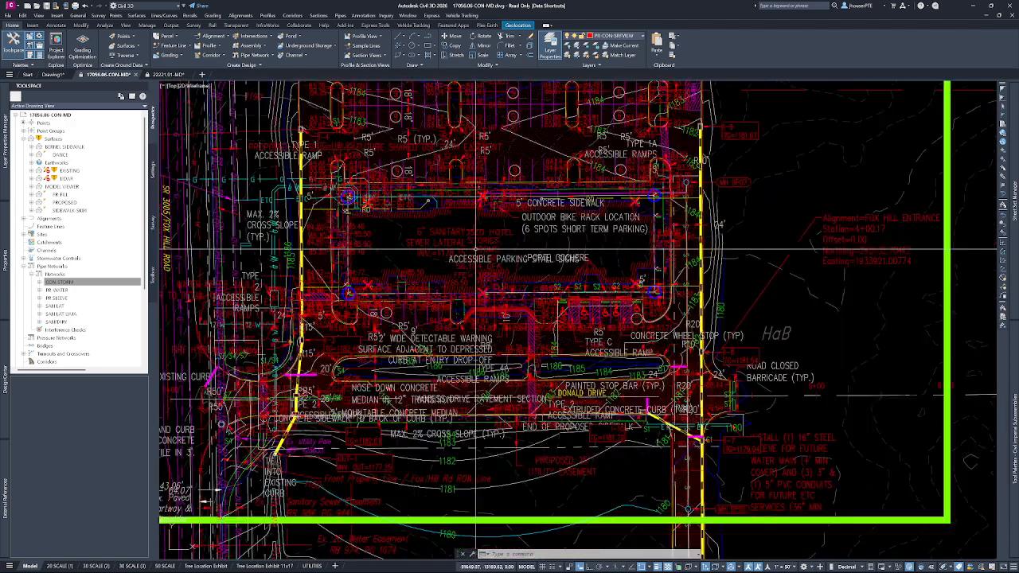
{"action": "scroll", "coordinate": [514, 233], "scroll_direction": "down", "scroll_amount": 3}
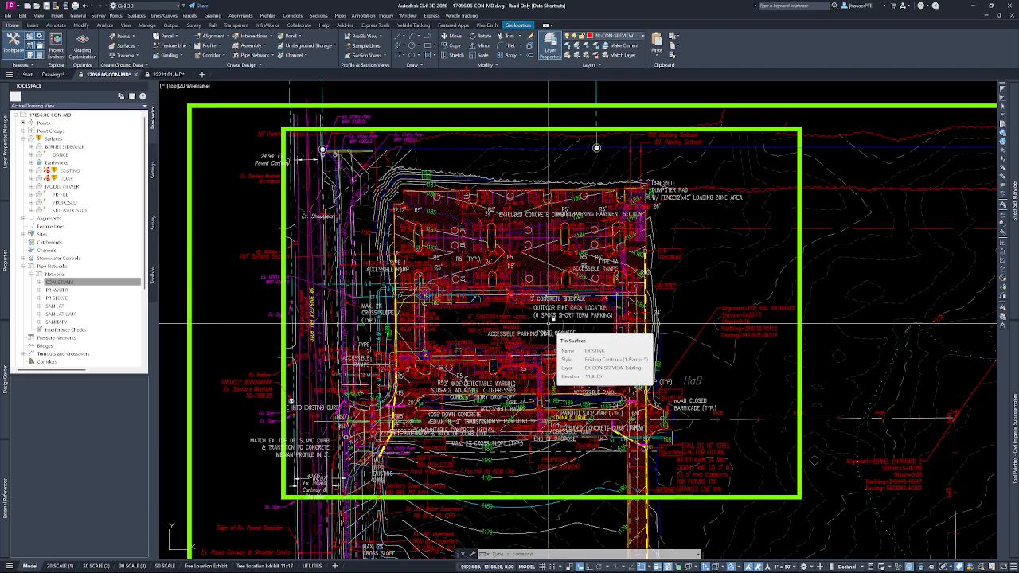
{"action": "type", "text": "REGENAUTO"}
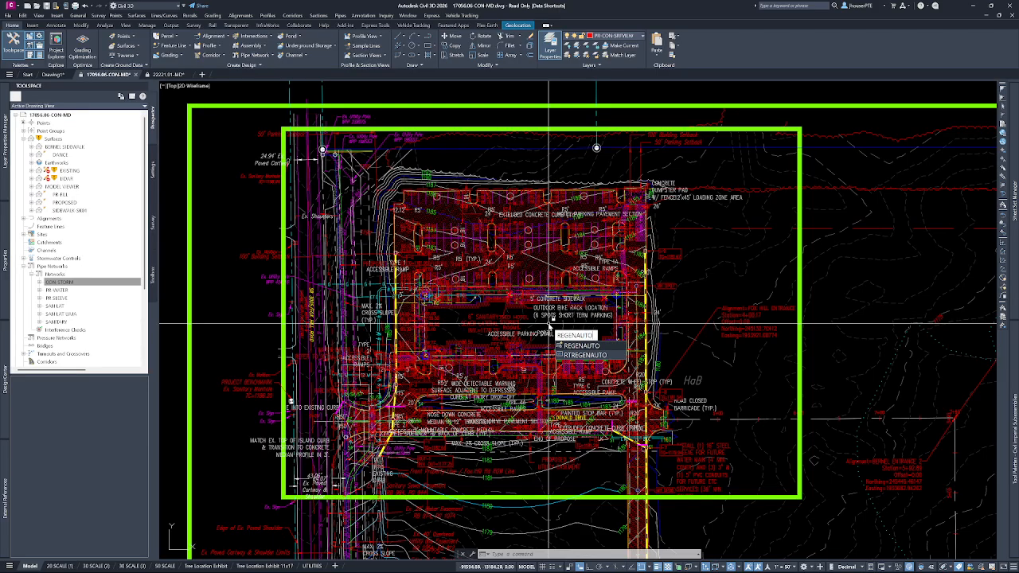
{"action": "left_click", "coordinate": [583, 348]}
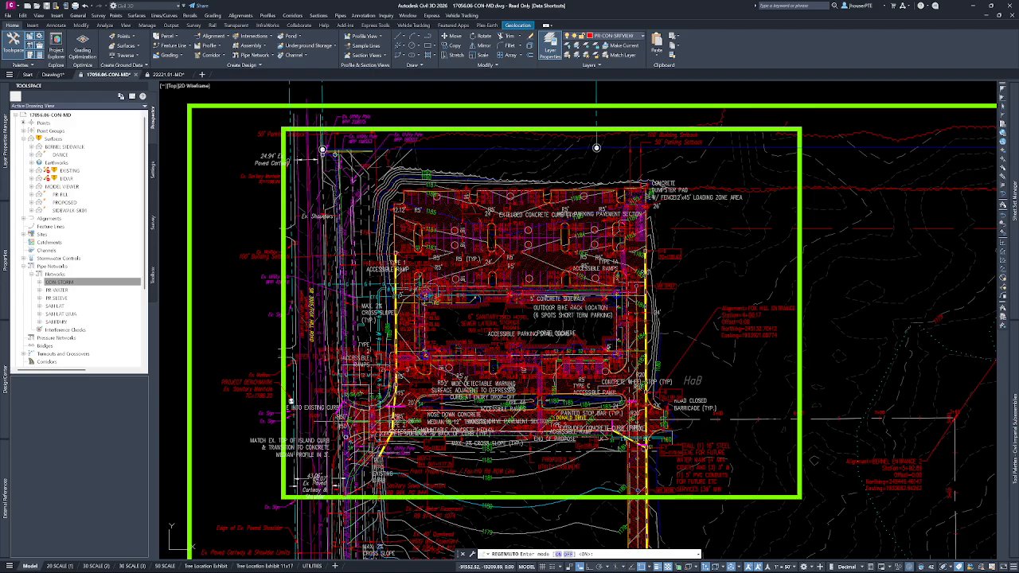
{"action": "left_click", "coordinate": [605, 379]}
Examine how the site plan displays at several magnifications and locations with automatic regeneration off.
{"action": "scroll", "coordinate": [575, 291], "scroll_direction": "down", "scroll_amount": 6}
{"action": "scroll", "coordinate": [617, 339], "scroll_direction": "up", "scroll_amount": 2}
{"action": "scroll", "coordinate": [619, 278], "scroll_direction": "down", "scroll_amount": 3}
{"action": "scroll", "coordinate": [615, 281], "scroll_direction": "up", "scroll_amount": 8}
{"action": "scroll", "coordinate": [514, 306], "scroll_direction": "down", "scroll_amount": 2}
{"action": "mouse_move", "coordinate": [394, 342]}
{"action": "middle_mouse_down"}
{"action": "mouse_move", "coordinate": [612, 311]}
{"action": "mouse_move", "coordinate": [514, 335]}
{"action": "mouse_move", "coordinate": [604, 331]}
{"action": "middle_mouse_up"}
{"action": "scroll", "coordinate": [466, 348], "scroll_direction": "up", "scroll_amount": 2}
{"action": "scroll", "coordinate": [556, 288], "scroll_direction": "down", "scroll_amount": 6}
{"action": "key", "text": "Return"}
{"action": "key", "text": "Escape"}
{"action": "key", "text": "Escape"}
{"action": "mouse_move", "coordinate": [564, 304]}
{"action": "middle_mouse_down"}
{"action": "mouse_move", "coordinate": [550, 321]}
{"action": "mouse_move", "coordinate": [409, 378]}
{"action": "mouse_move", "coordinate": [365, 365]}
{"action": "middle_mouse_up"}
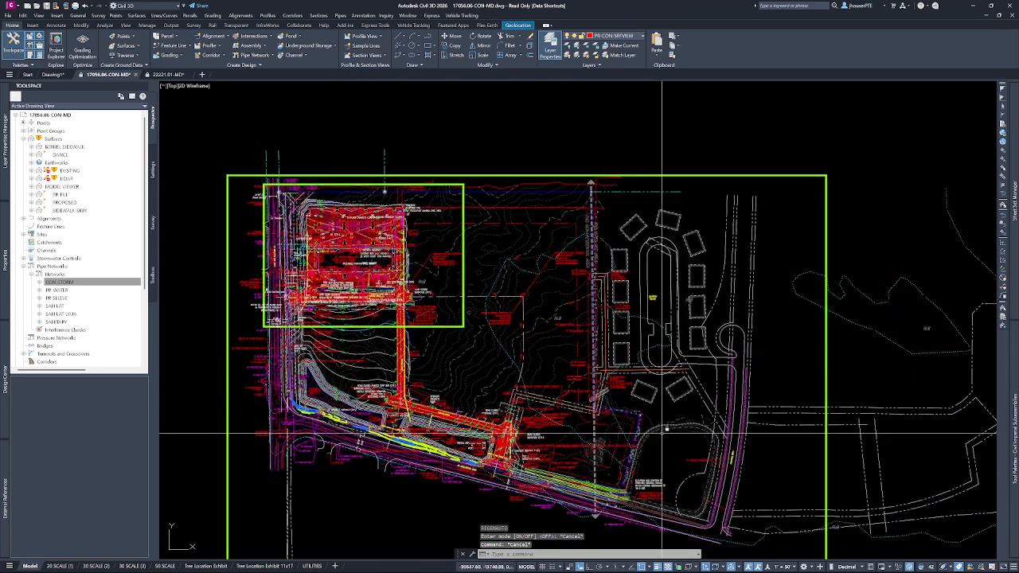
{"action": "scroll", "coordinate": [605, 414], "scroll_direction": "down", "scroll_amount": 5}
{"action": "scroll", "coordinate": [542, 394], "scroll_direction": "up", "scroll_amount": 8}
{"action": "scroll", "coordinate": [598, 376], "scroll_direction": "down", "scroll_amount": 10}
{"action": "middle_click_drag", "start_coordinate": [664, 341], "coordinate": [474, 399]}
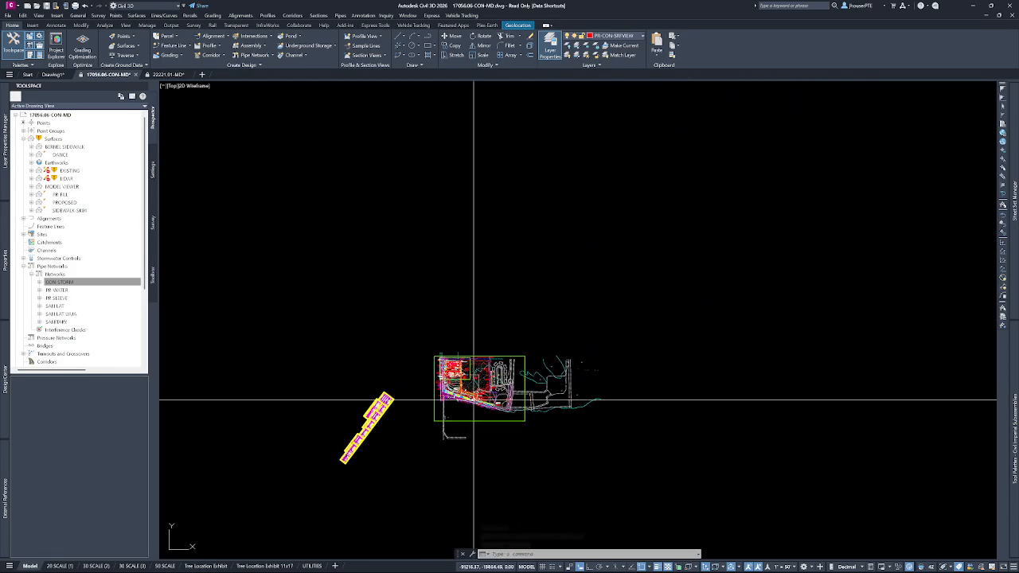
{"action": "scroll", "coordinate": [462, 378], "scroll_direction": "up", "scroll_amount": 6}
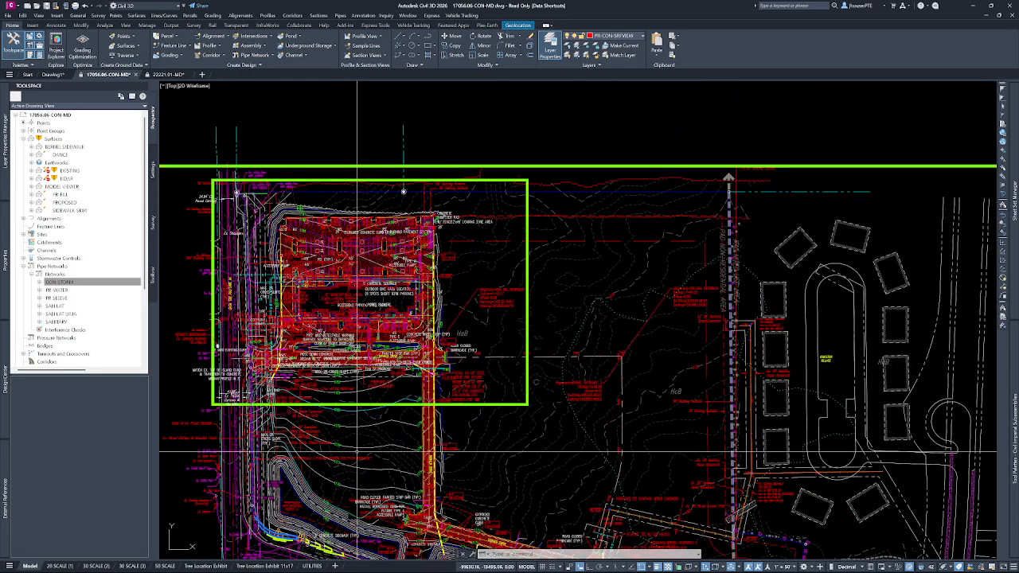
{"action": "scroll", "coordinate": [433, 436], "scroll_direction": "up", "scroll_amount": 2}
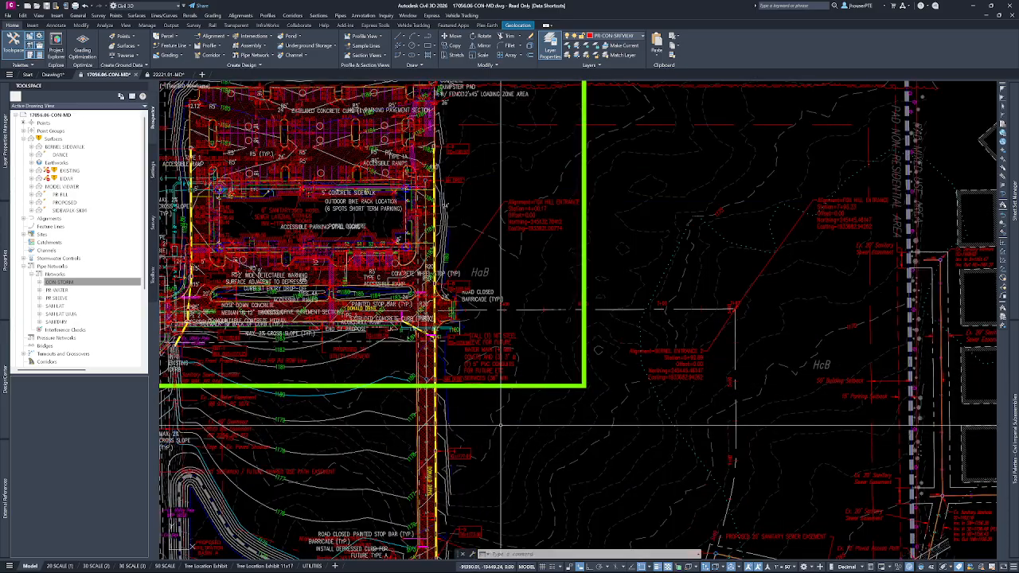
Set the model space annotation scale to 1" = 80' and examine the rescaled labels across the site plan.
{"action": "mouse_move", "coordinate": [500, 428]}
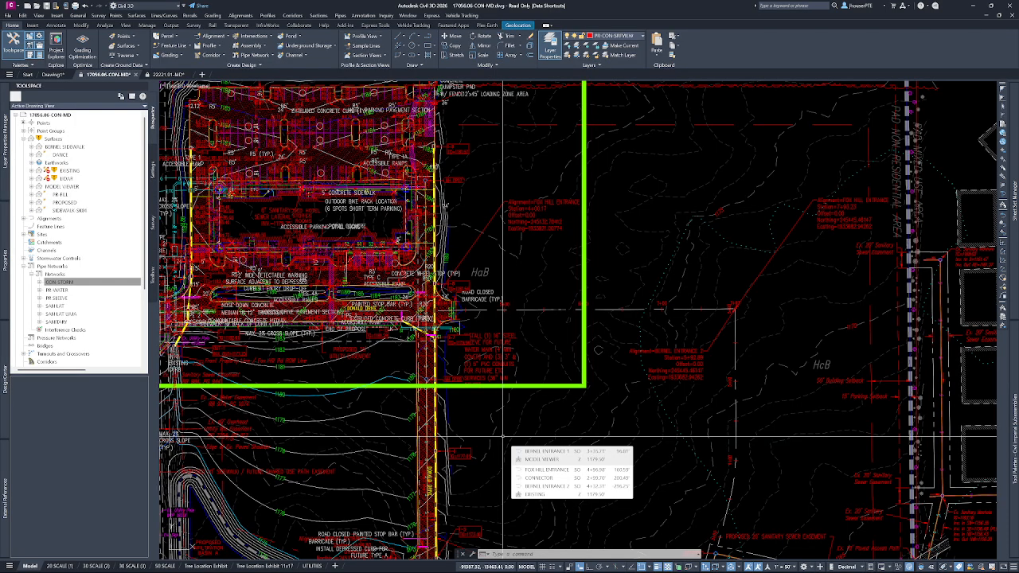
{"action": "left_click", "coordinate": [787, 567]}
{"action": "left_click", "coordinate": [784, 462]}
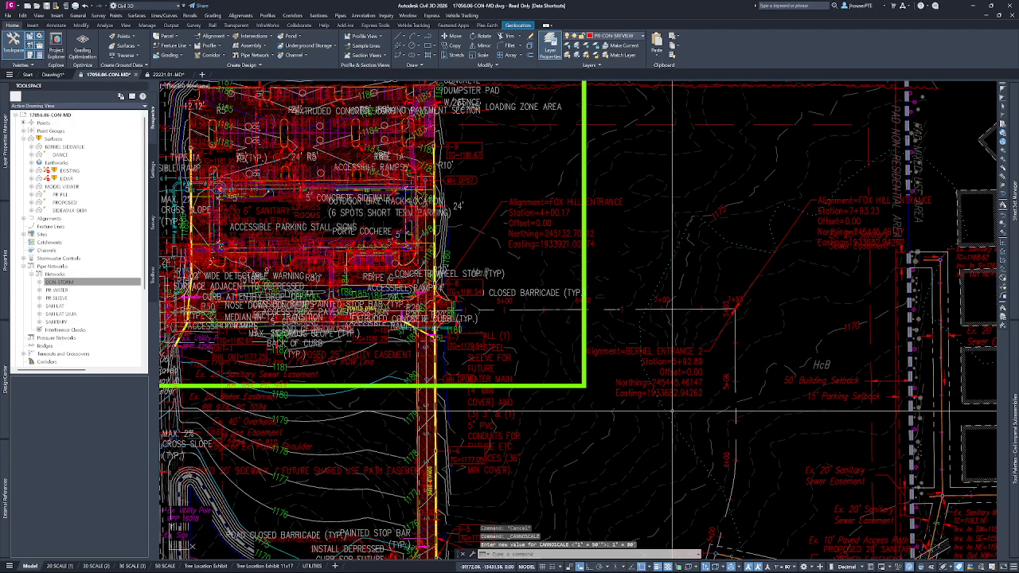
{"action": "scroll", "coordinate": [621, 371], "scroll_direction": "down", "scroll_amount": 6}
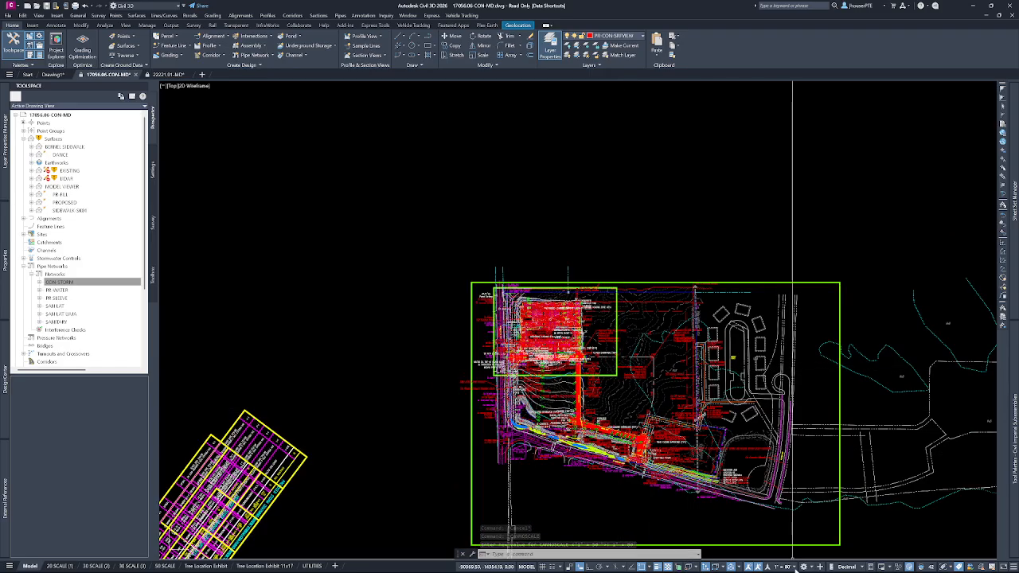
{"action": "scroll", "coordinate": [710, 376], "scroll_direction": "down", "scroll_amount": 4}
{"action": "scroll", "coordinate": [710, 375], "scroll_direction": "up", "scroll_amount": 8}
{"action": "scroll", "coordinate": [701, 379], "scroll_direction": "up", "scroll_amount": 2}
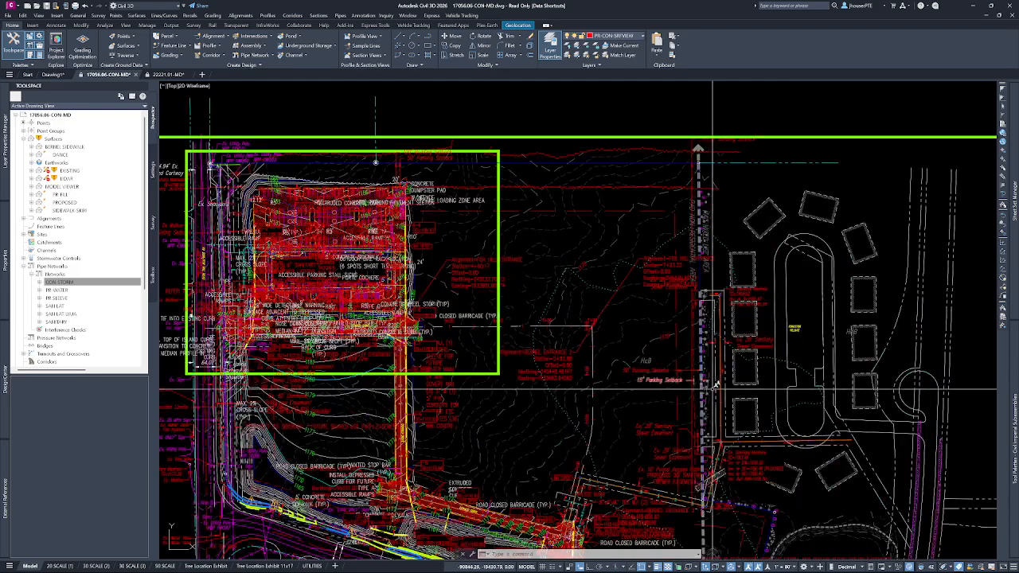
Set the model space annotation scale to 1" = 50'.
{"action": "left_click", "coordinate": [793, 566]}
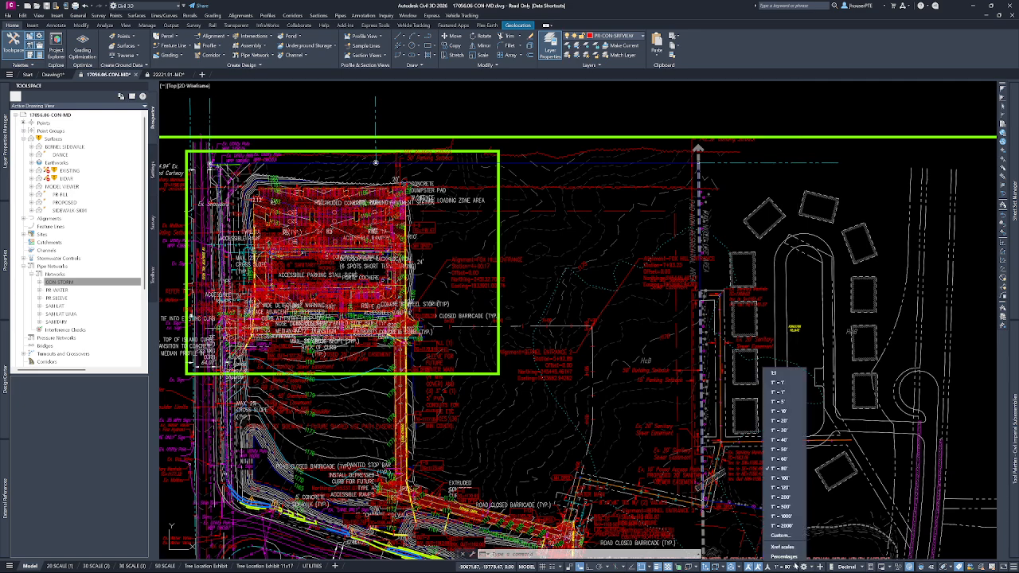
{"action": "left_click", "coordinate": [785, 450]}
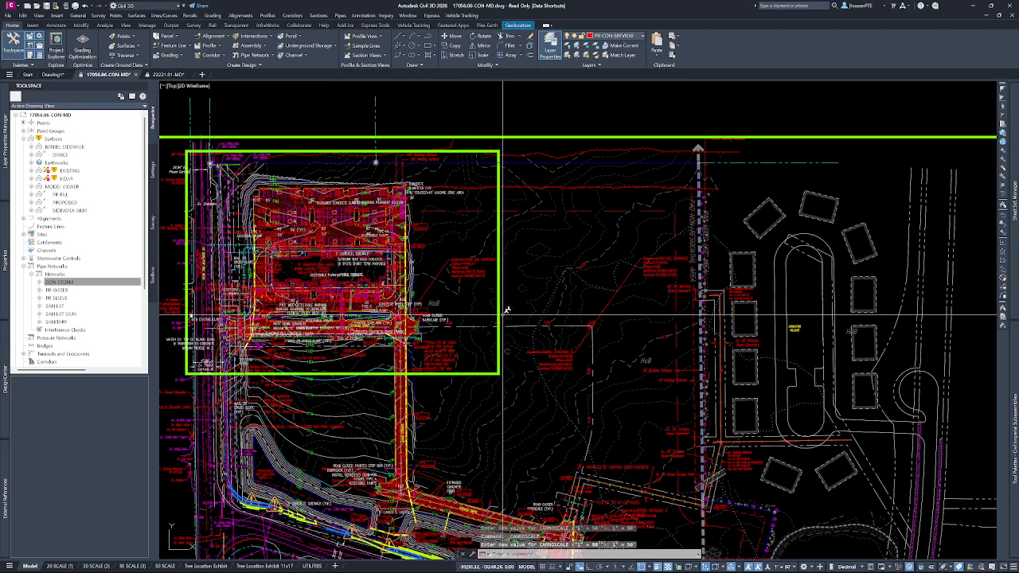
{"action": "scroll", "coordinate": [439, 312], "scroll_direction": "up", "scroll_amount": 2}
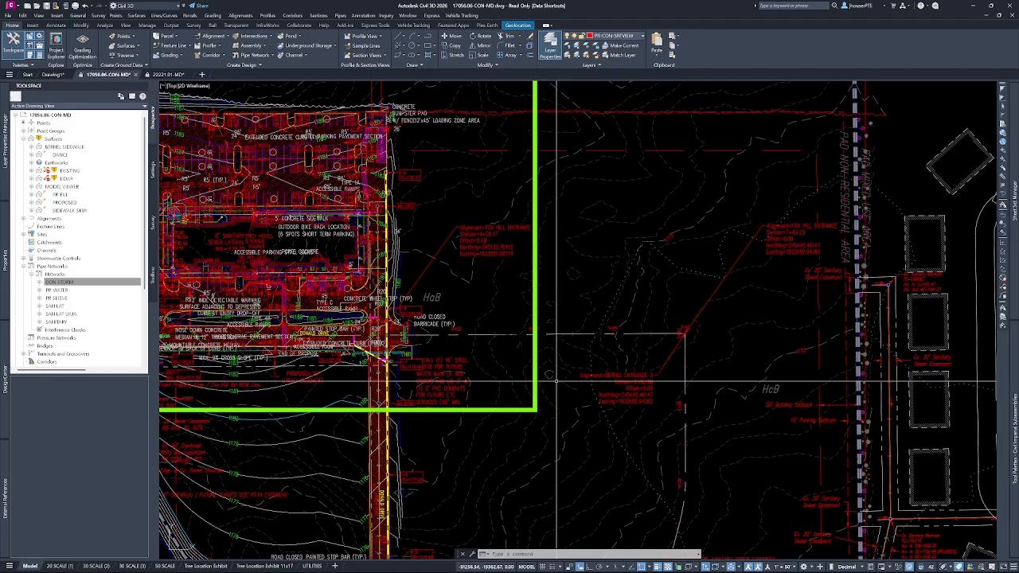
Try to run AUTOREGEN as a command.
{"action": "type", "text": "autore"}
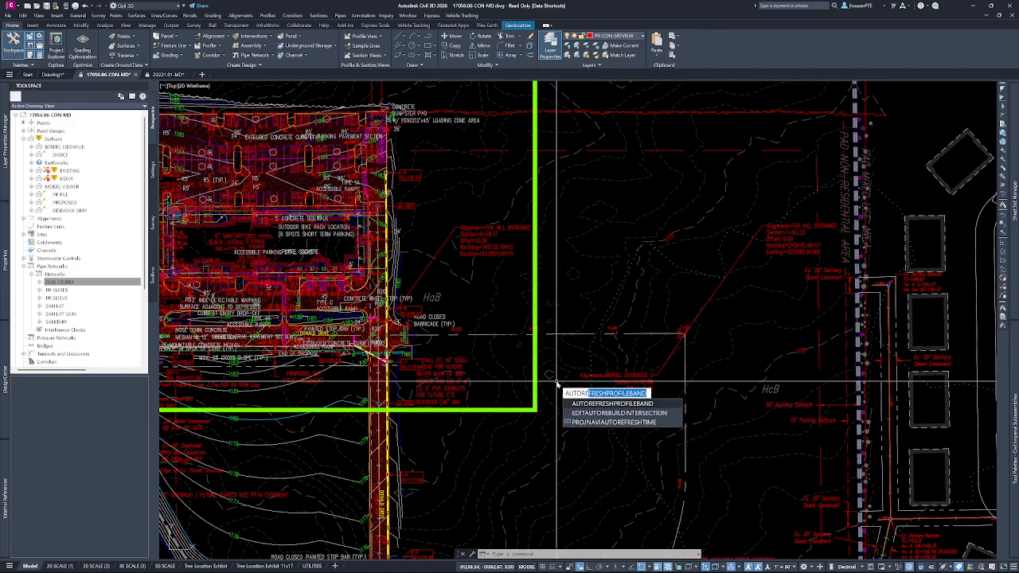
{"action": "type", "text": "gen"}
{"action": "key", "text": "BackSpace"}
{"action": "key", "text": "BackSpace"}
{"action": "key", "text": "BackSpace"}
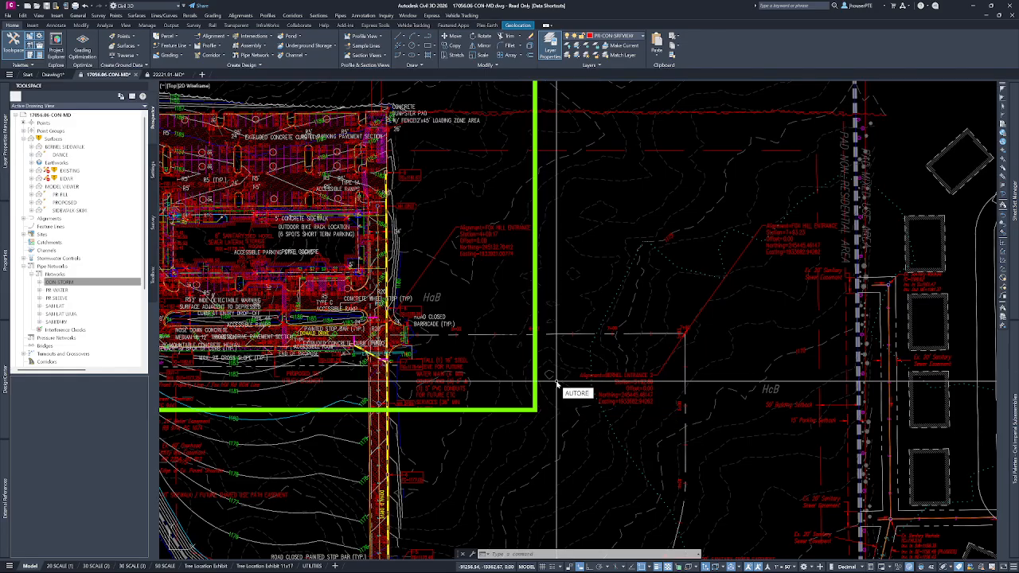
{"action": "type", "text": "gen"}
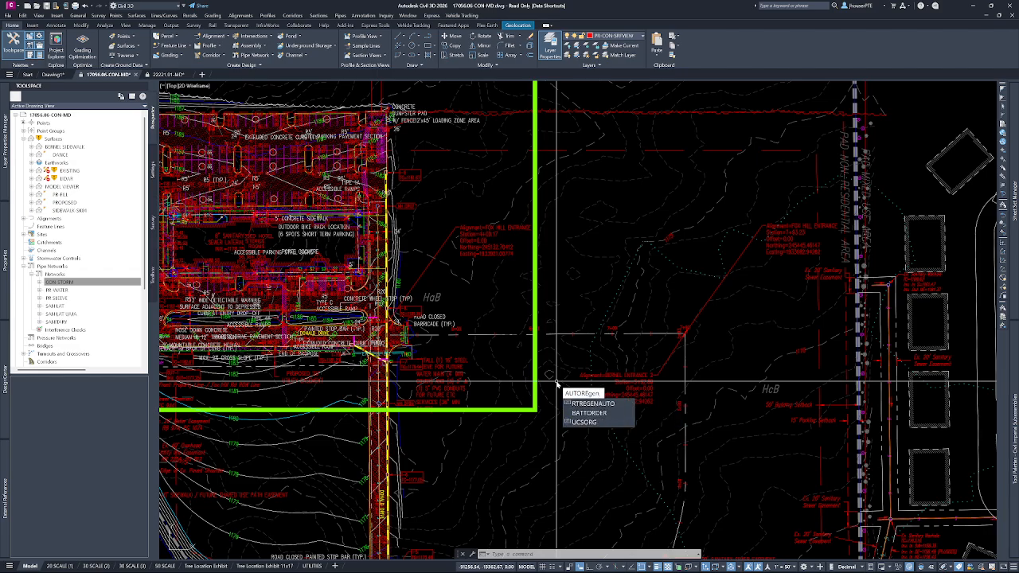
{"action": "key", "text": "Return"}
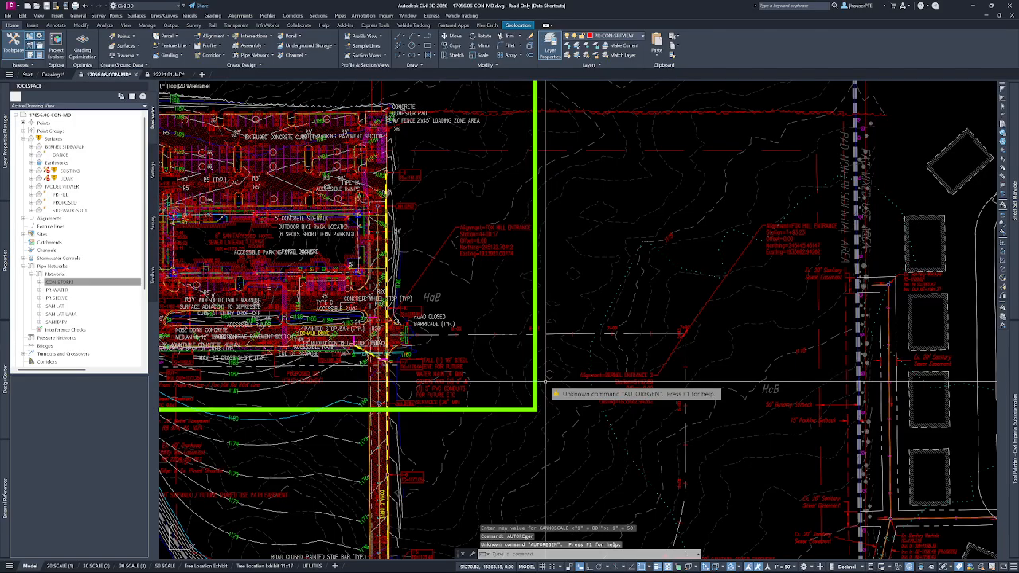
{"action": "key", "text": "Escape"}
{"action": "type", "text": "autoregen"}
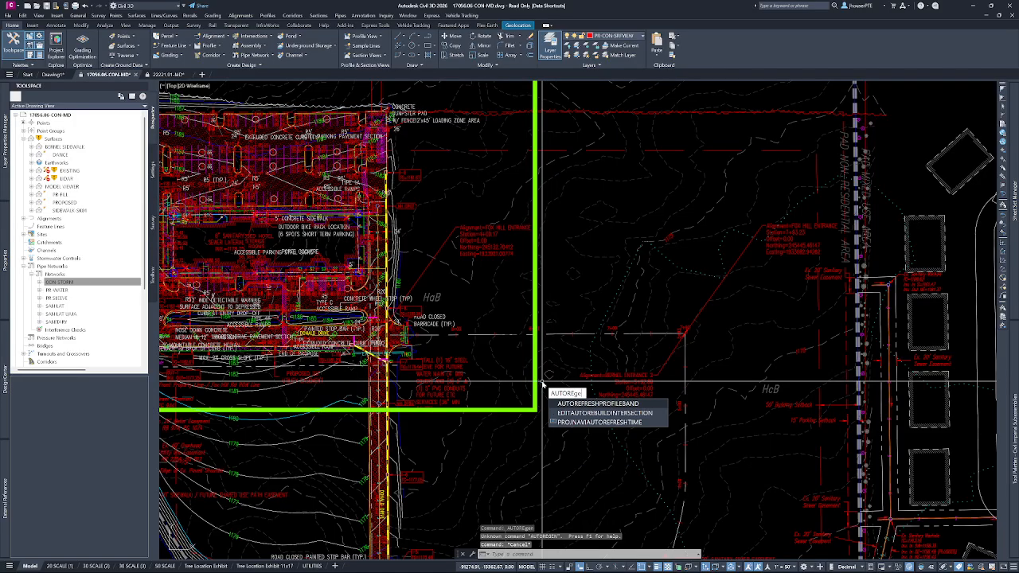
{"action": "key", "text": "Return"}
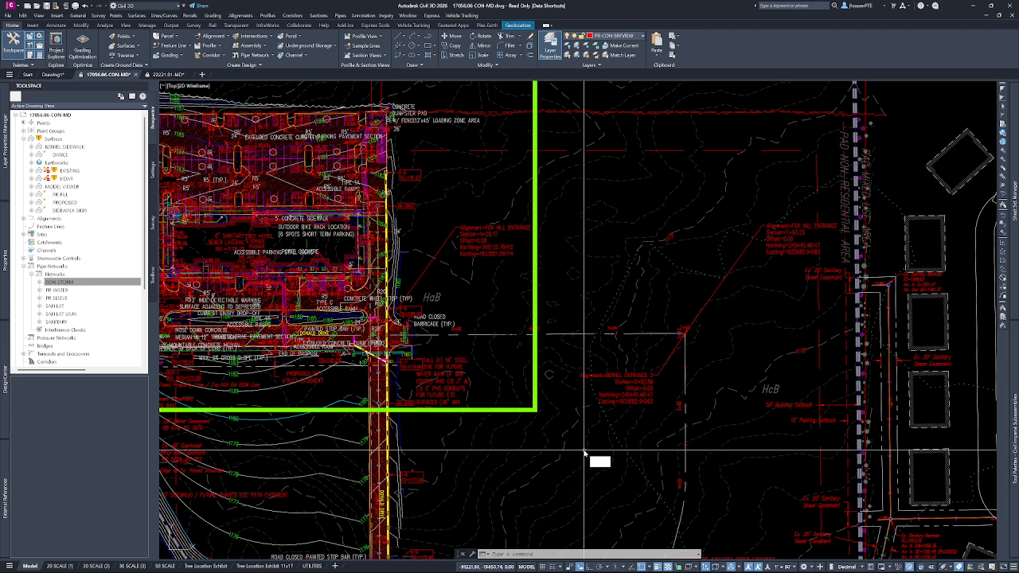
Turn automatic regeneration on with REGENAUTO.
{"action": "type", "text": "REGENAUTO"}
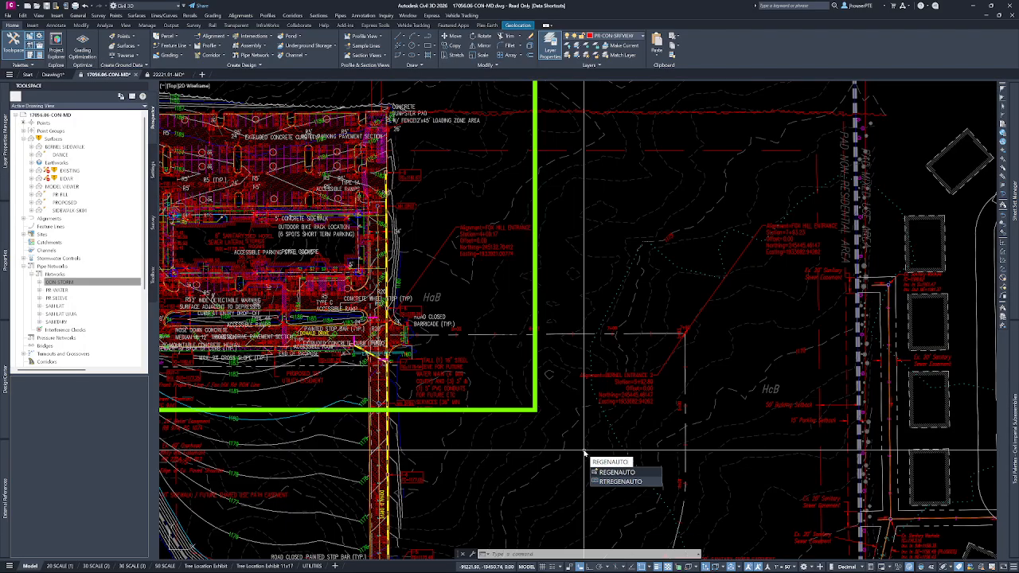
{"action": "key", "text": "Return"}
{"action": "left_click", "coordinate": [606, 475]}
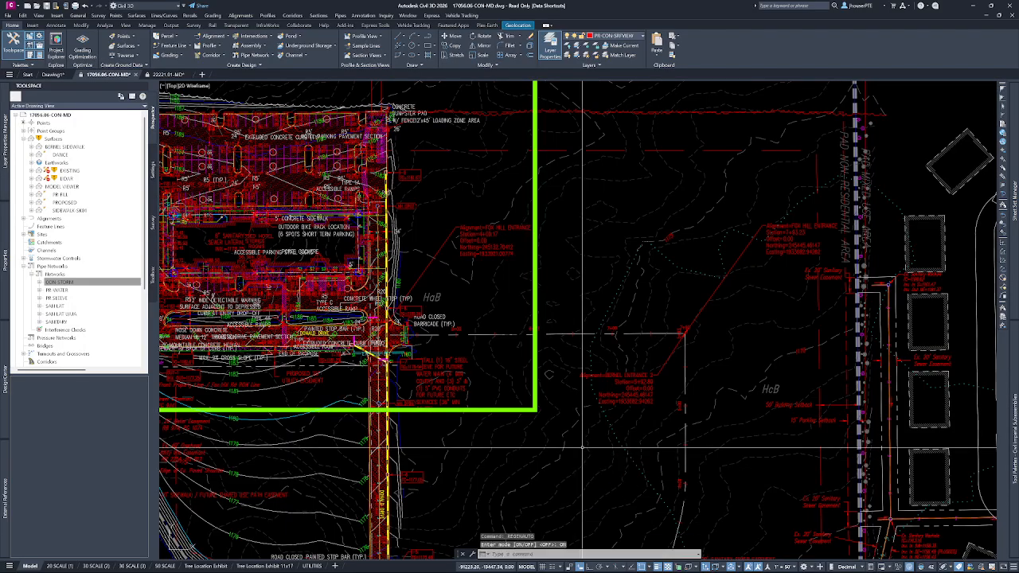
Clear any active command and open the Purge dialog with the whole site plan in view.
{"action": "scroll", "coordinate": [602, 227], "scroll_direction": "down", "scroll_amount": 5}
{"action": "middle_click_drag", "start_coordinate": [624, 254], "coordinate": [582, 224]}
{"action": "key", "text": "Escape"}
{"action": "key", "text": "Escape"}
{"action": "key", "text": "Escape"}
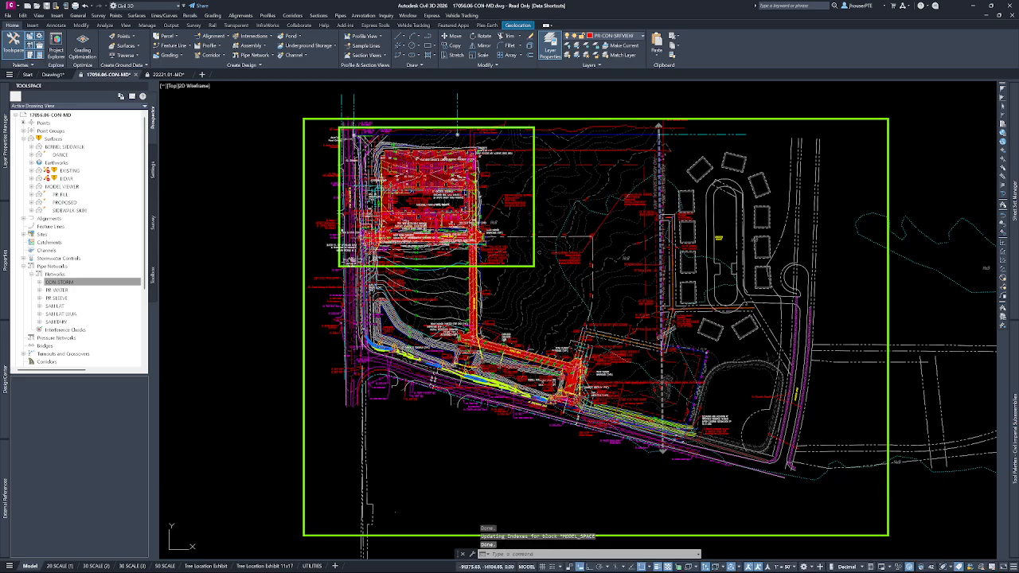
{"action": "key", "text": "Escape"}
{"action": "type", "text": "GE"}
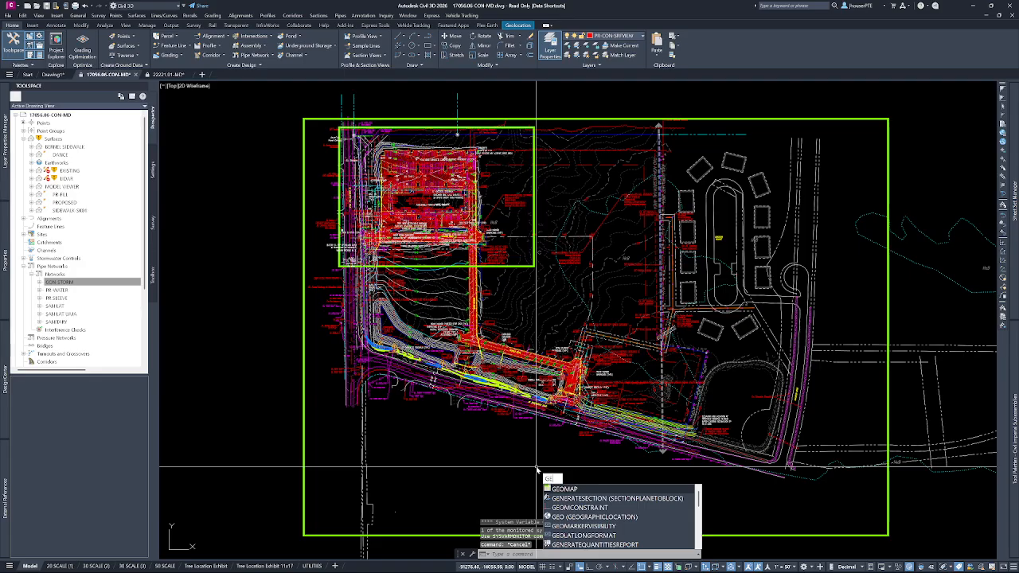
{"action": "key", "text": "BackSpace"}
{"action": "key", "text": "BackSpace"}
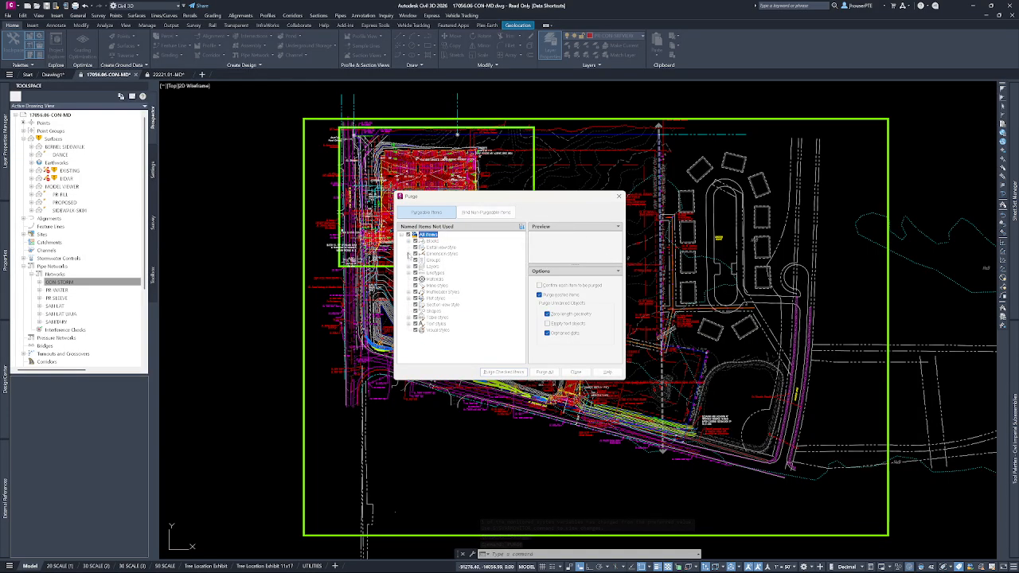
Review the unused layers and blocks listed in the Purge dialog, purge all unused items and close the dialog.
{"action": "left_click", "coordinate": [408, 253]}
{"action": "left_click", "coordinate": [408, 253]}
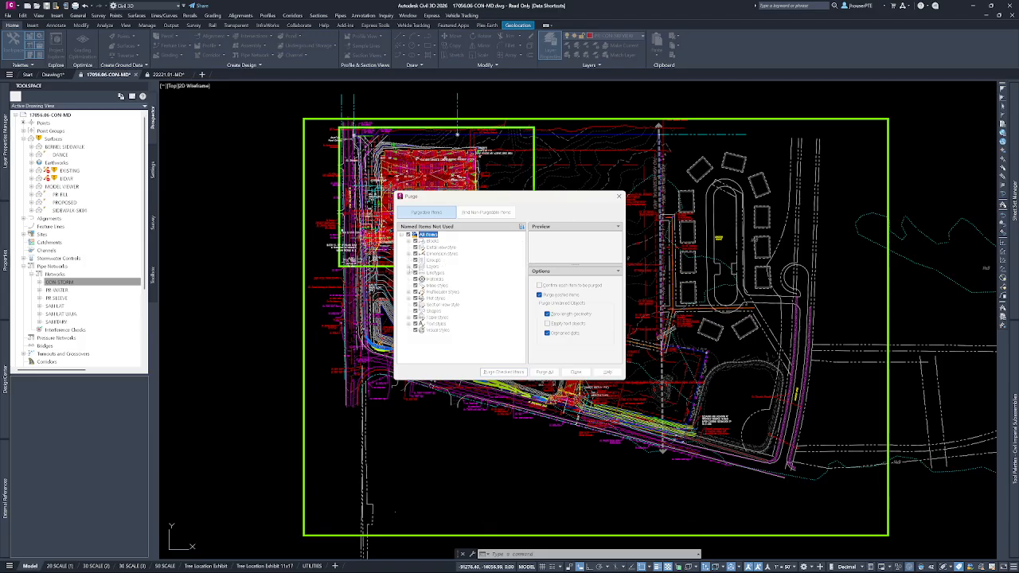
{"action": "left_click", "coordinate": [408, 266]}
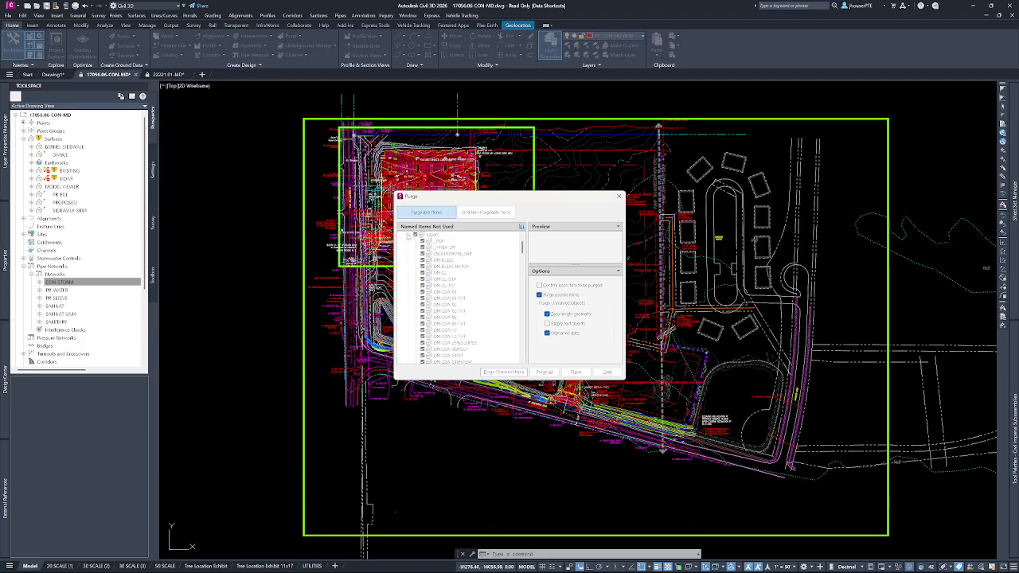
{"action": "left_click", "coordinate": [409, 236]}
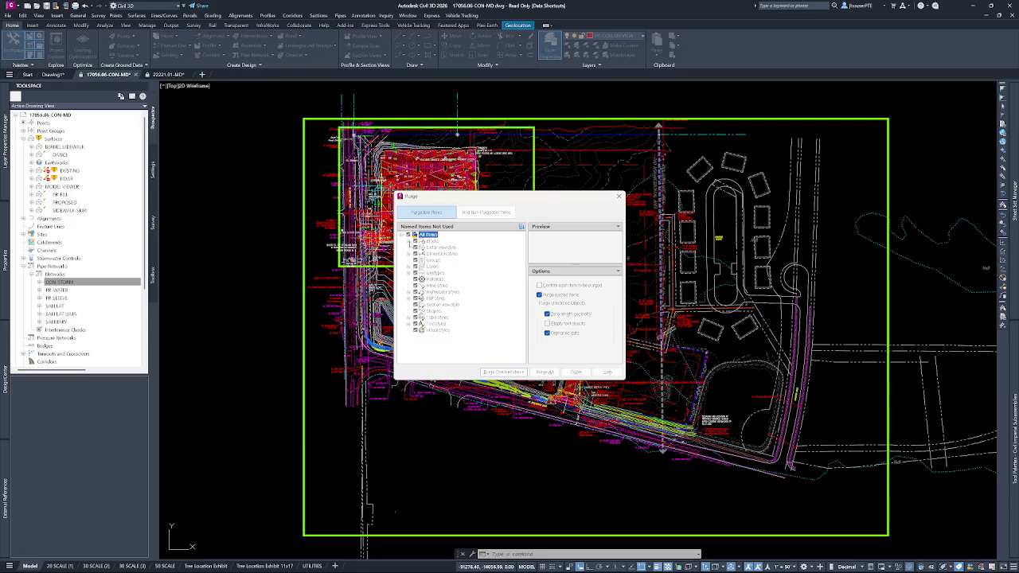
{"action": "left_click", "coordinate": [408, 241]}
{"action": "scroll", "coordinate": [446, 296], "scroll_direction": "down", "scroll_amount": 10}
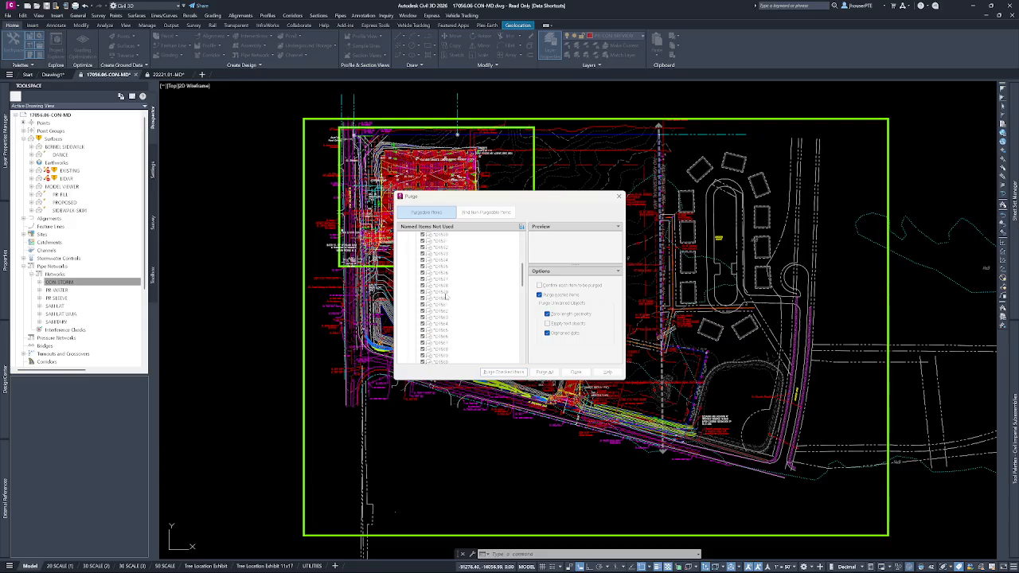
{"action": "scroll", "coordinate": [443, 295], "scroll_direction": "up", "scroll_amount": 5}
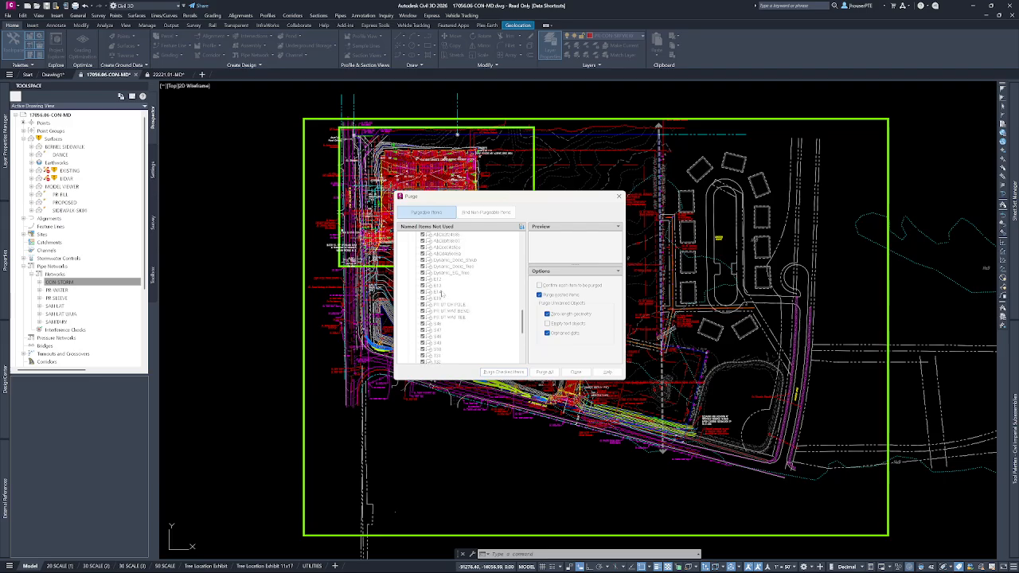
{"action": "scroll", "coordinate": [446, 297], "scroll_direction": "up", "scroll_amount": 5}
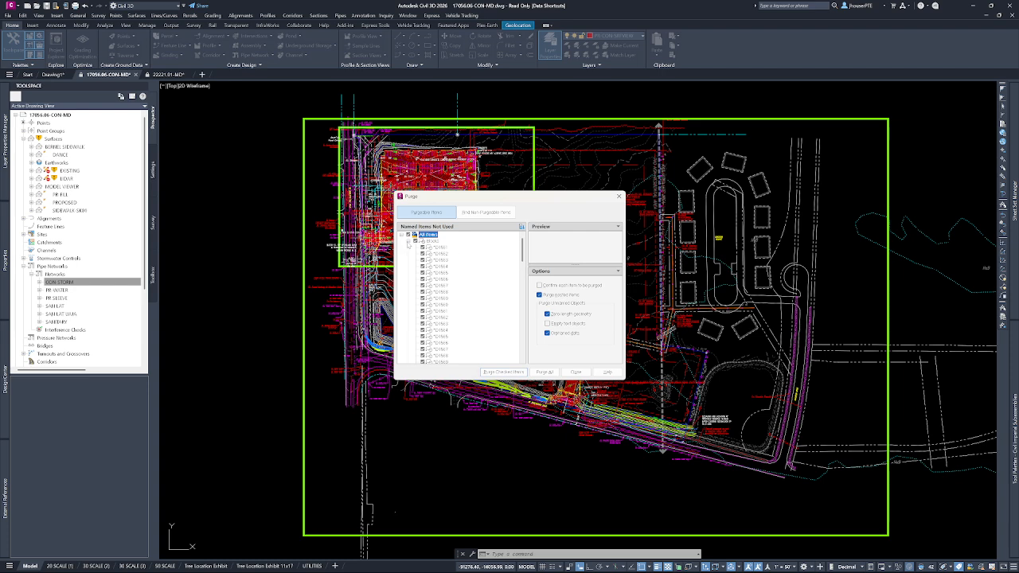
{"action": "left_click", "coordinate": [409, 241]}
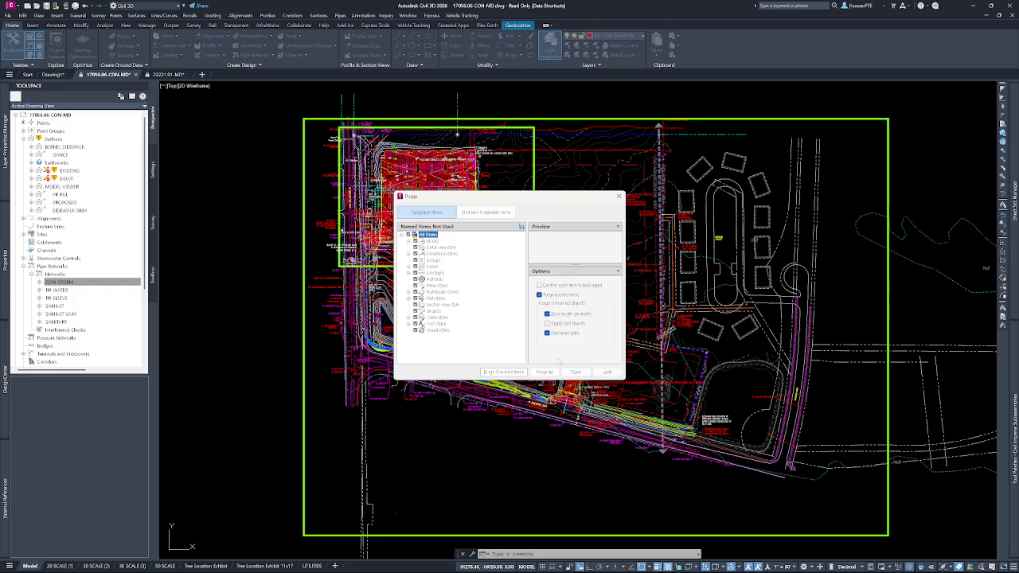
{"action": "left_click", "coordinate": [545, 372]}
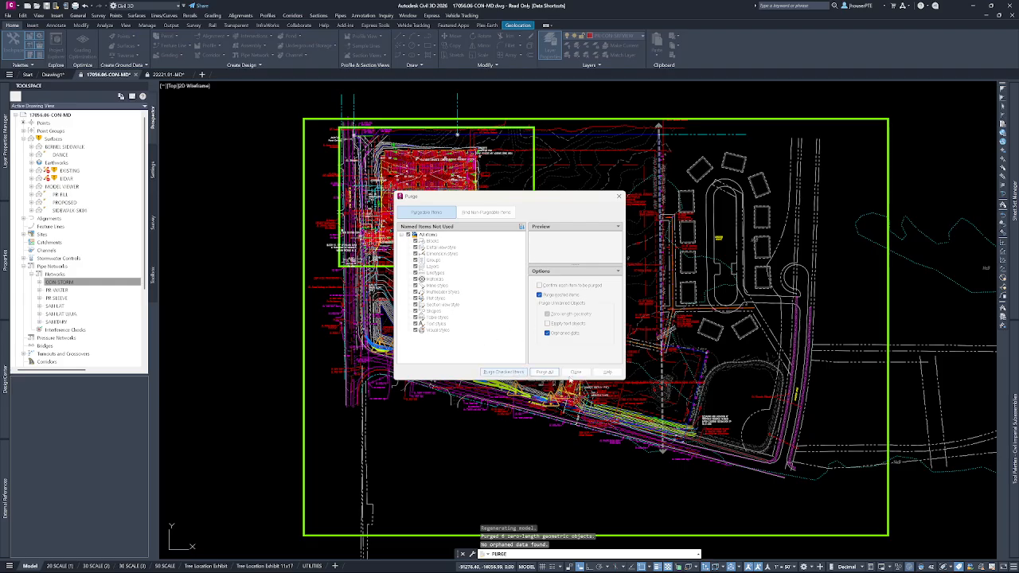
{"action": "left_click", "coordinate": [575, 372]}
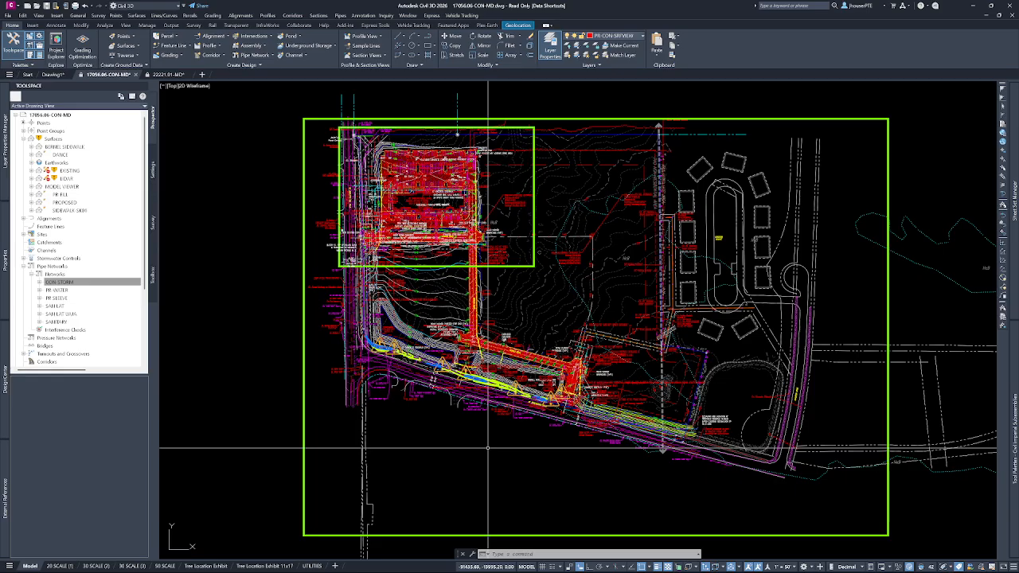
Start the command-line -PURGE for Regapps, covering all names (*) with verification of each name.
{"action": "type", "text": "-PURGE"}
{"action": "key", "text": "Return"}
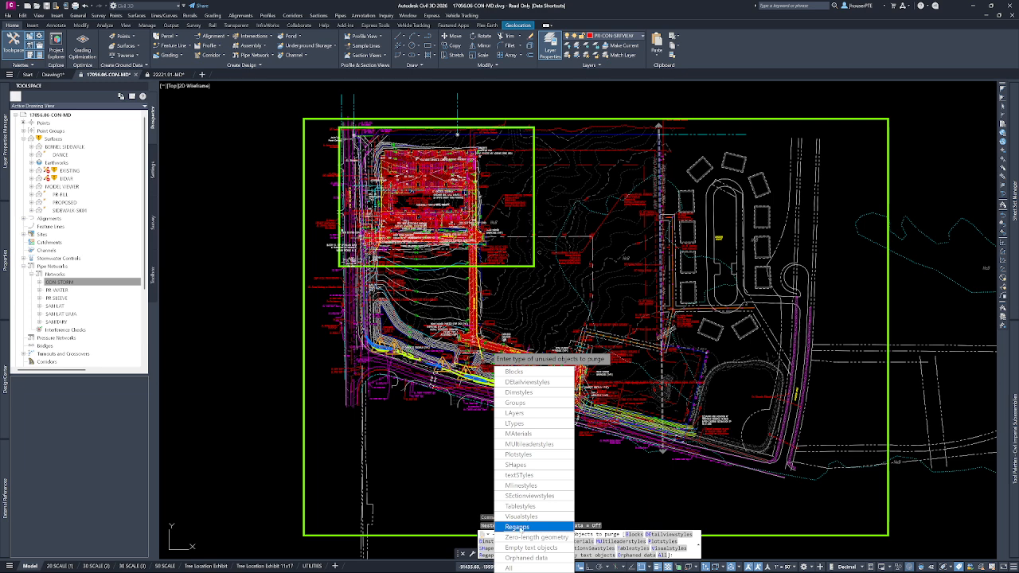
{"action": "left_click", "coordinate": [518, 527]}
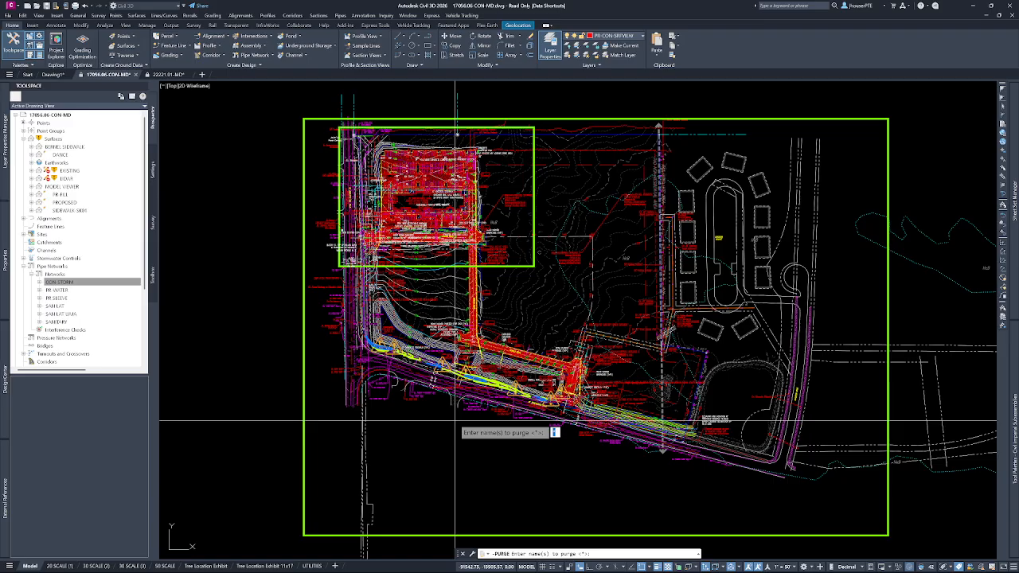
{"action": "key", "text": "Return"}
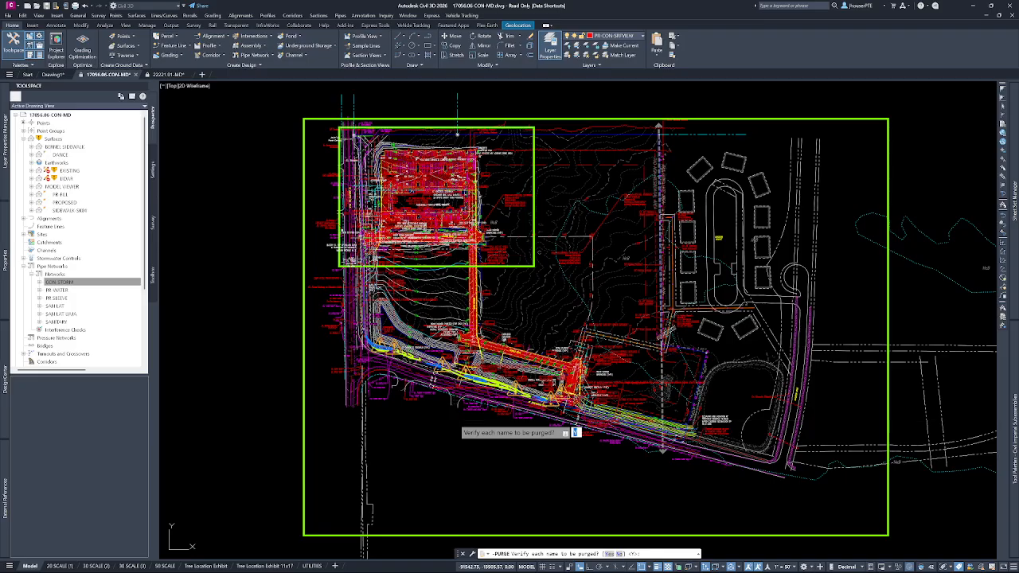
{"action": "key", "text": "Return"}
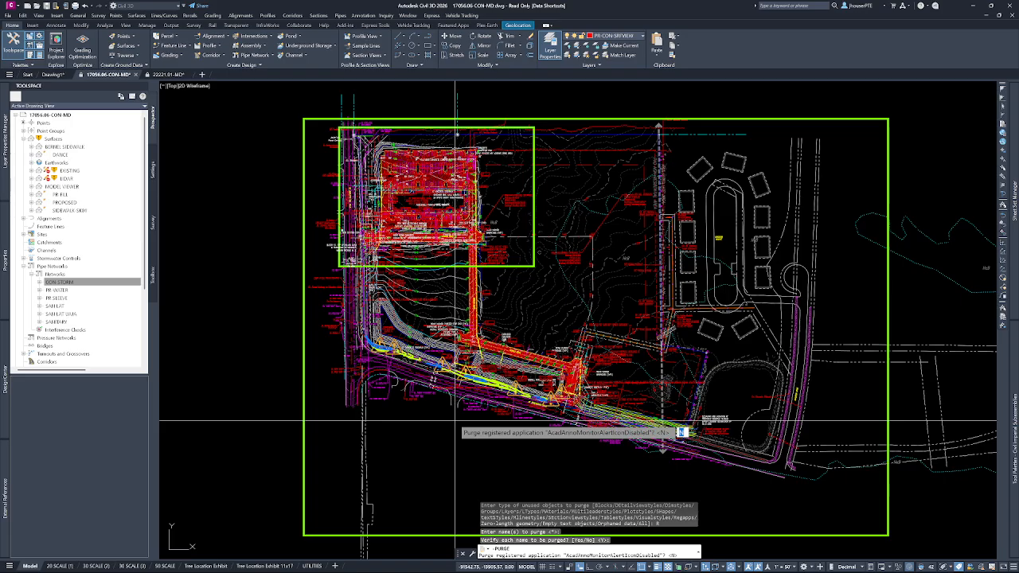
Confirm the purge of the registered applications one by one through BPADMIRROR, and cancel the remaining prompts.
{"action": "key", "text": "Return"}
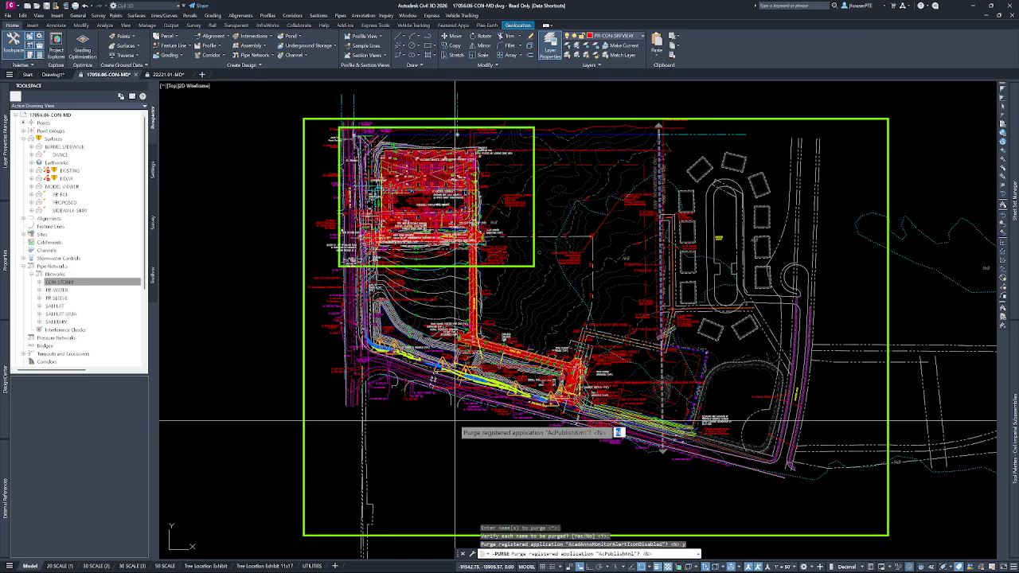
{"action": "type", "text": "y"}
{"action": "key", "text": "Return"}
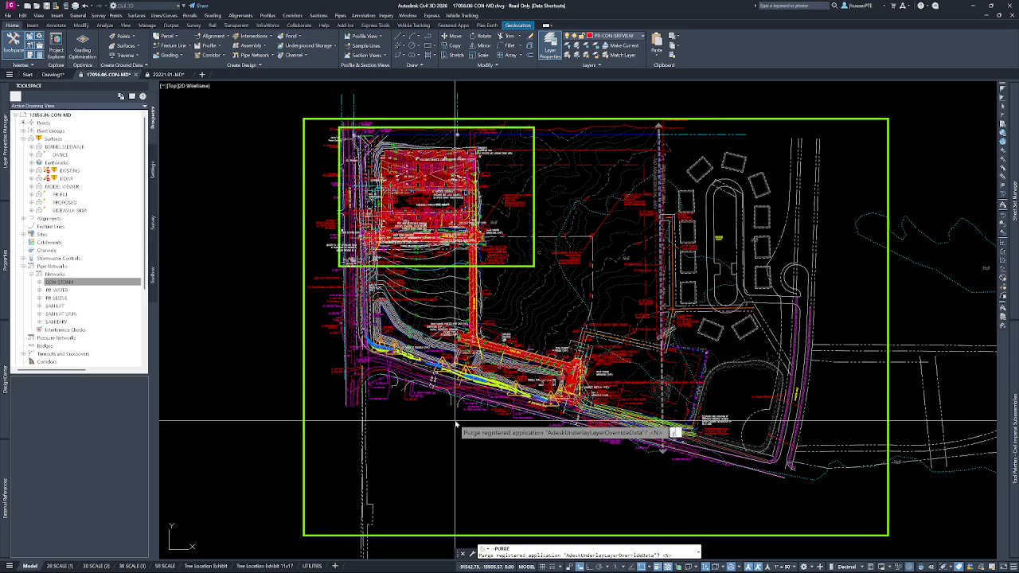
{"action": "type", "text": "y"}
{"action": "key", "text": "Return"}
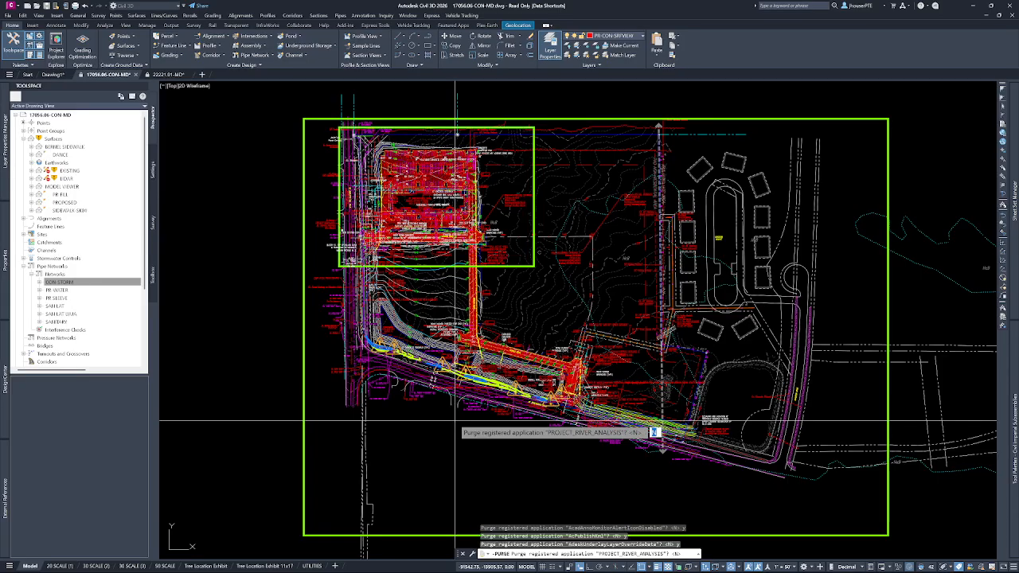
{"action": "key", "text": "Return"}
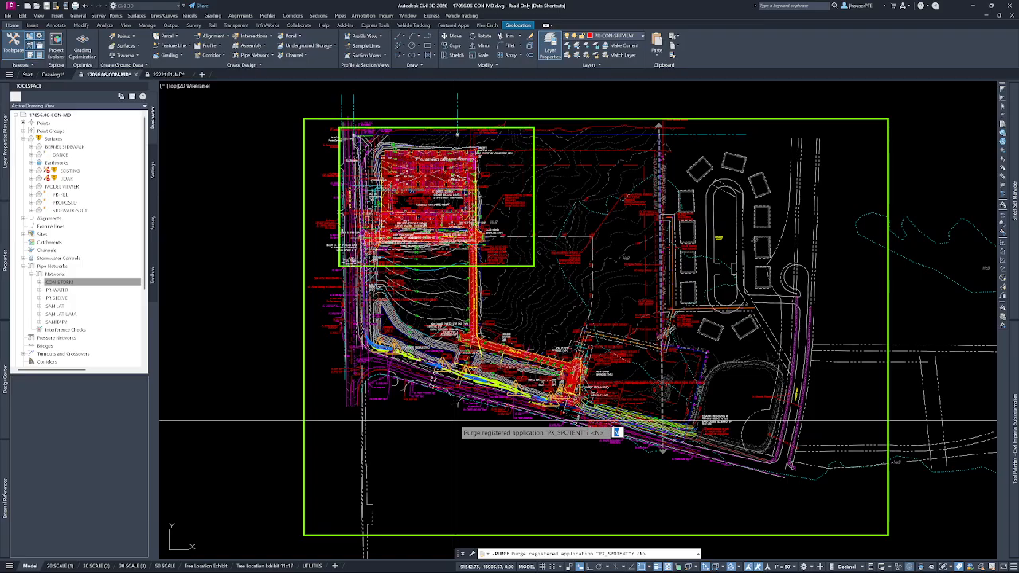
{"action": "key", "text": "Return"}
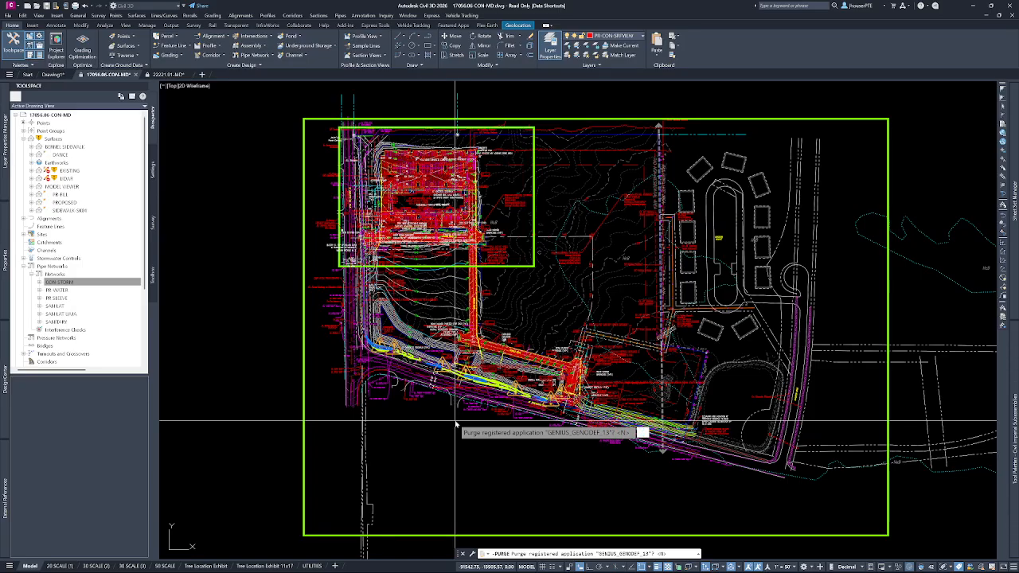
{"action": "key", "text": "Return"}
{"action": "key", "text": "Return"}
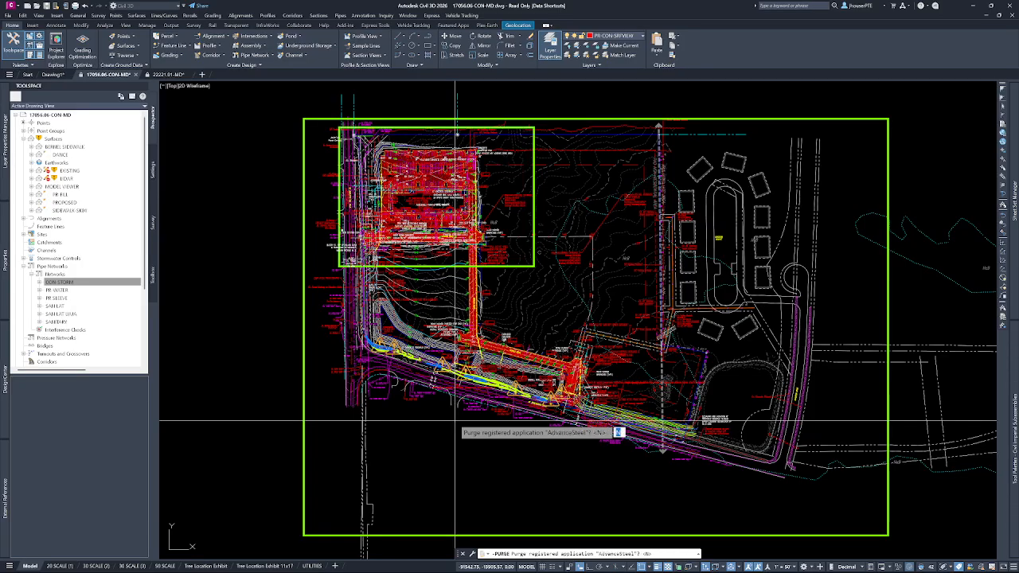
{"action": "key", "text": "Return"}
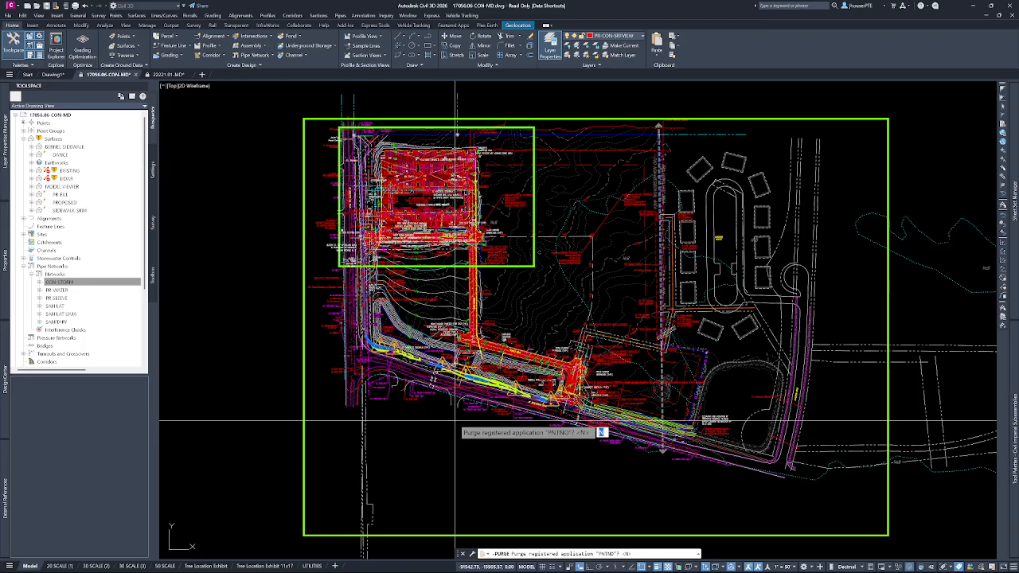
{"action": "key", "text": "Return"}
{"action": "key", "text": "Return"}
{"action": "key", "text": "Return"}
{"action": "key", "text": "Return"}
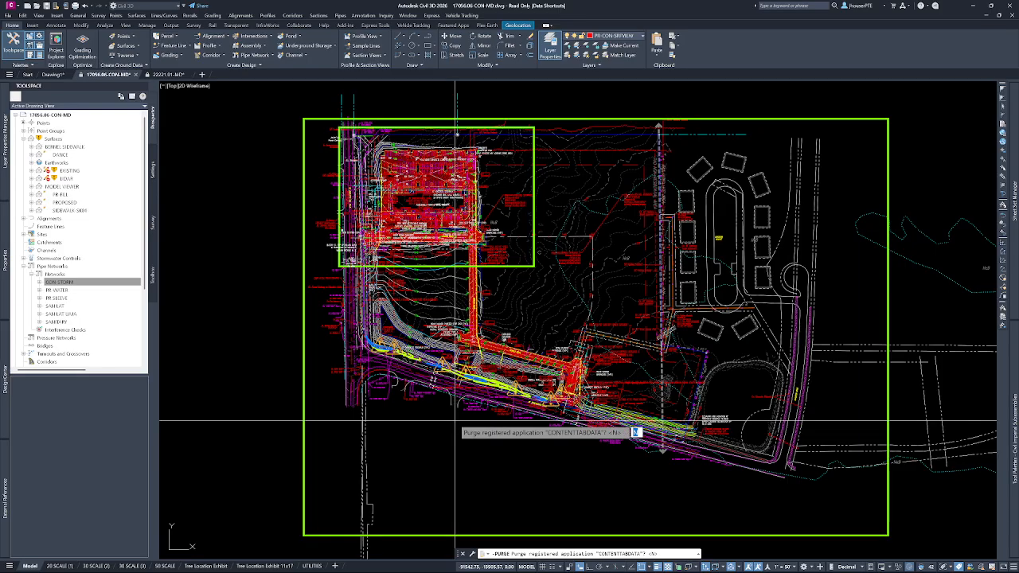
{"action": "key", "text": "Return"}
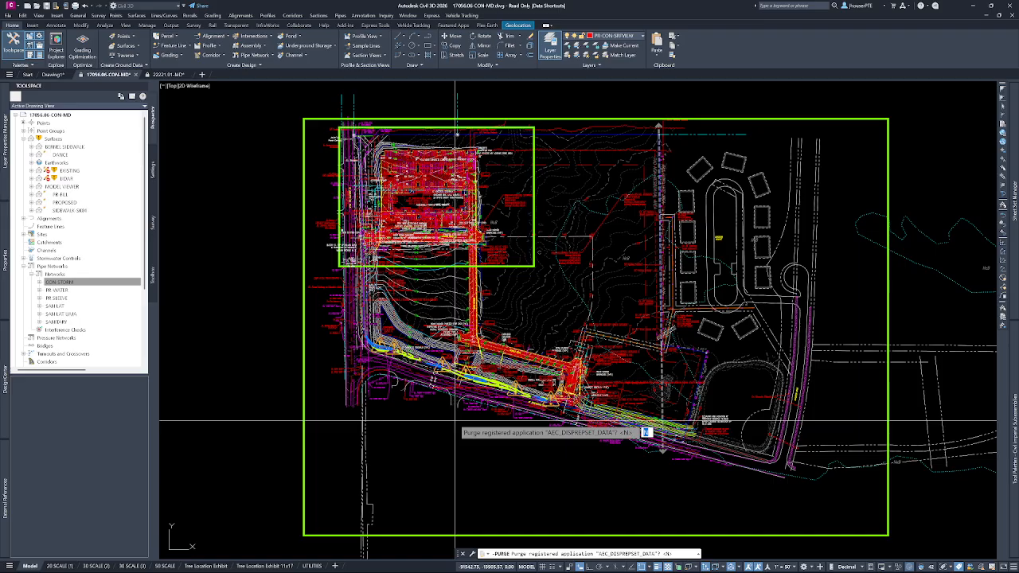
{"action": "key", "text": "Return"}
{"action": "key", "text": "Return"}
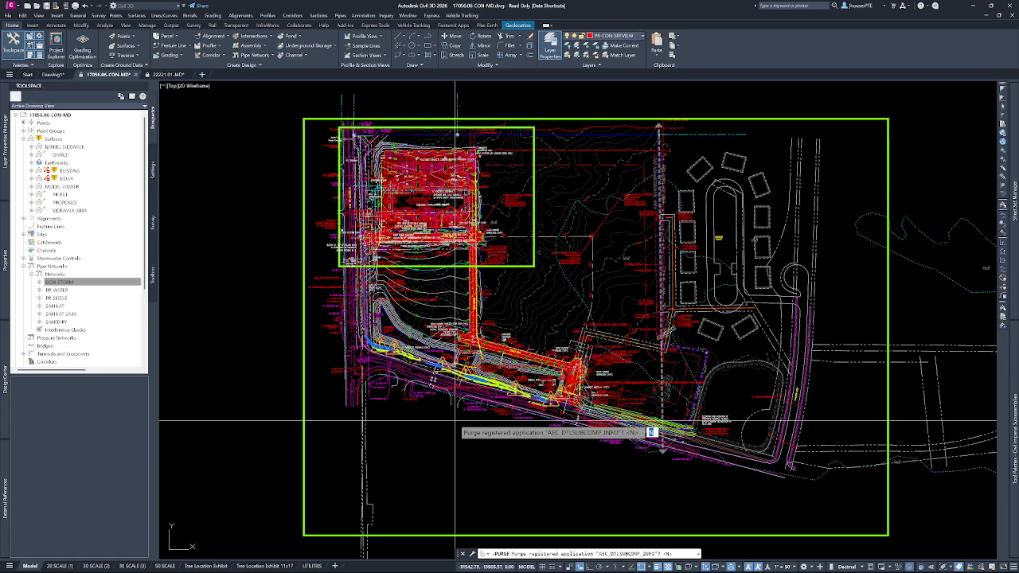
{"action": "key", "text": "Return"}
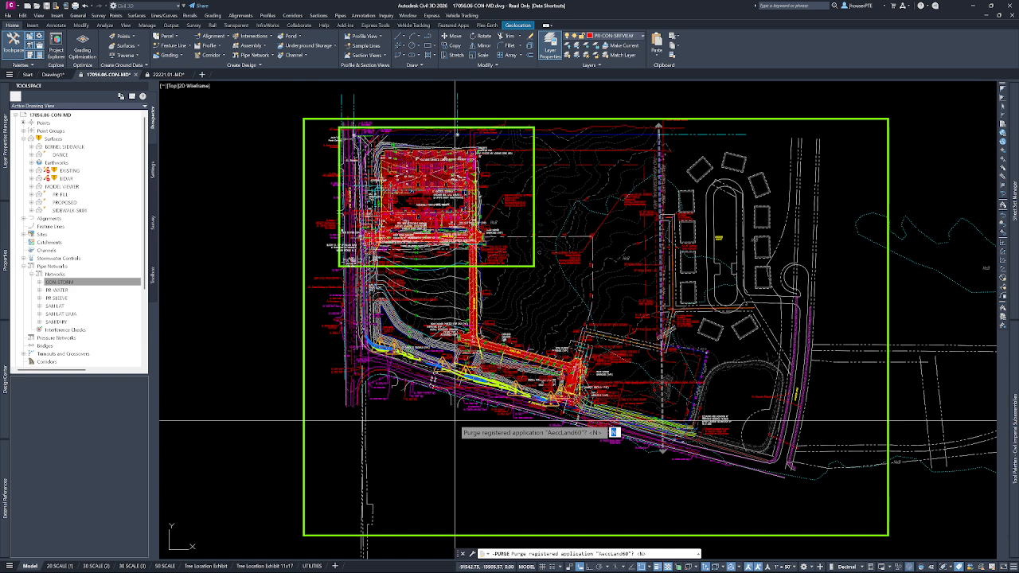
{"action": "key", "text": "Return"}
{"action": "key", "text": "Escape"}
Run -PURGE again on Regapps for all names (*), without verifying each name.
{"action": "type", "text": "-PURge"}
{"action": "key", "text": "Return"}
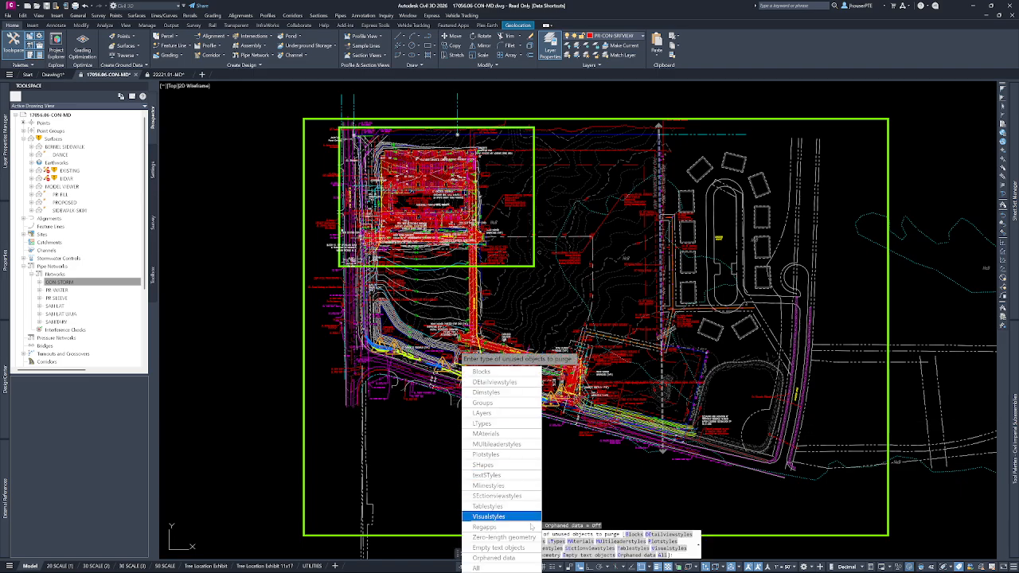
{"action": "left_click", "coordinate": [518, 528]}
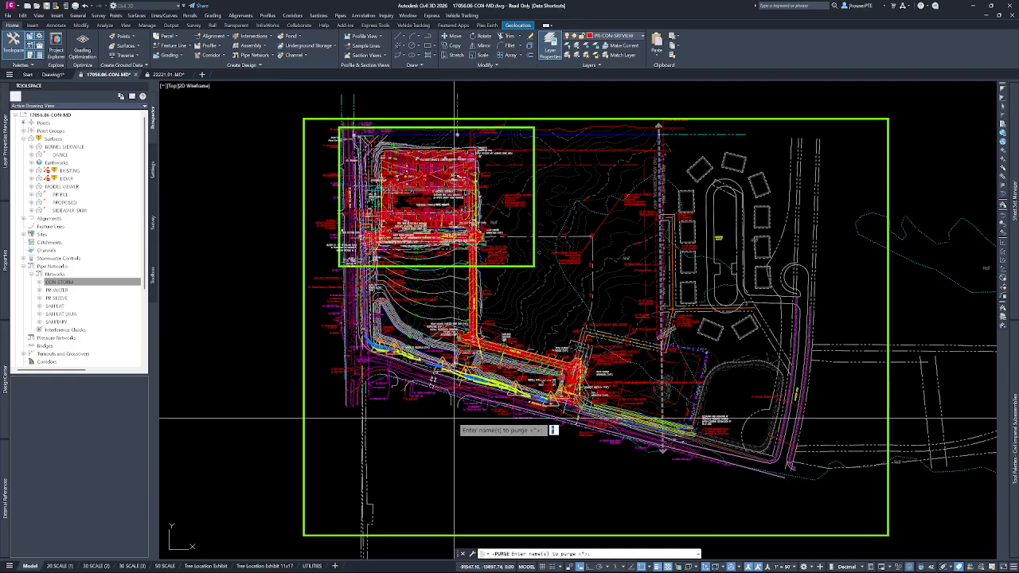
{"action": "key", "text": "Return"}
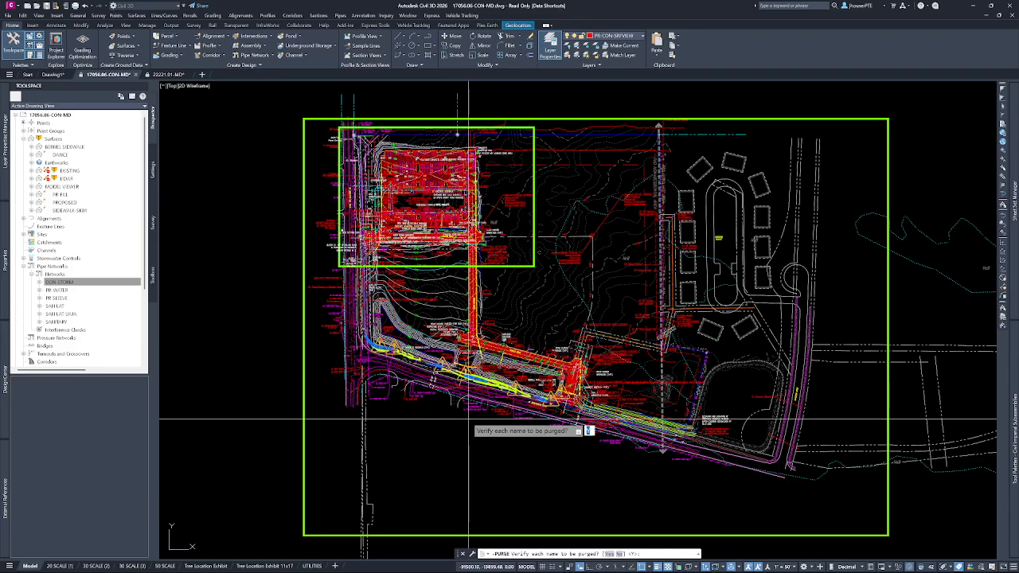
{"action": "type", "text": "n"}
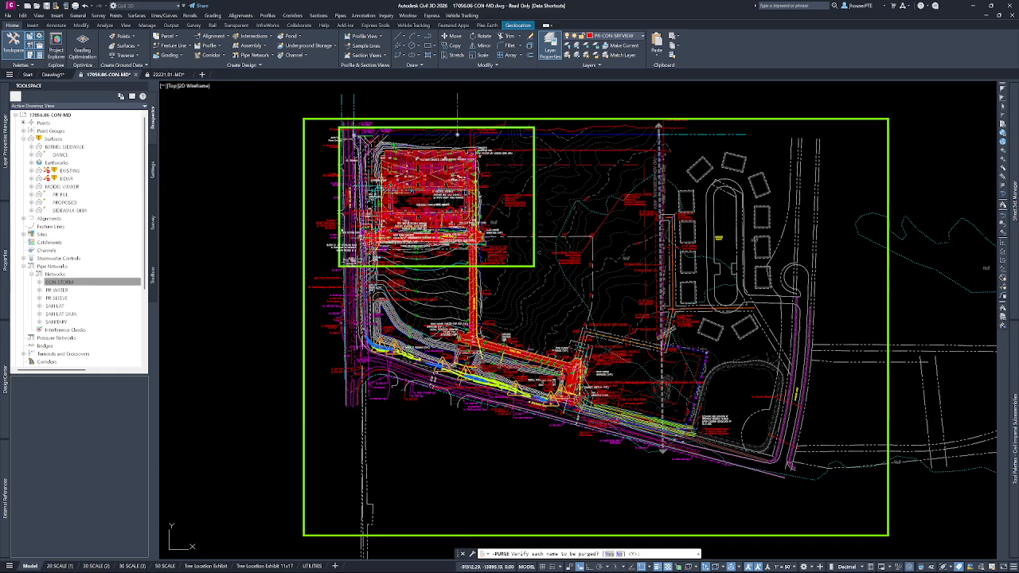
{"action": "key", "text": "Return"}
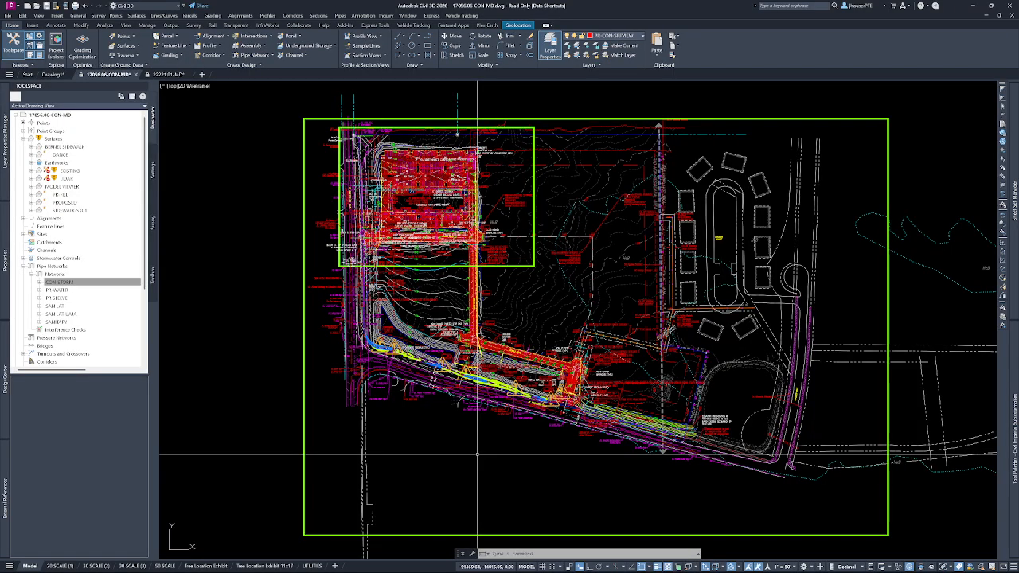
Examine the command history for the registered applications that were purged.
{"action": "key", "text": "F2"}
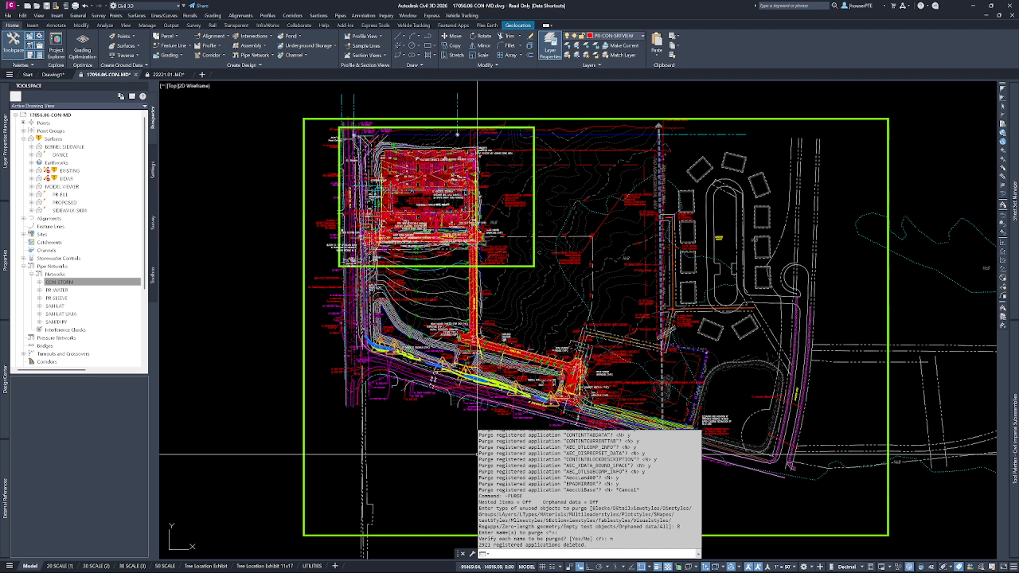
{"action": "scroll", "coordinate": [589, 490], "scroll_direction": "up", "scroll_amount": 5}
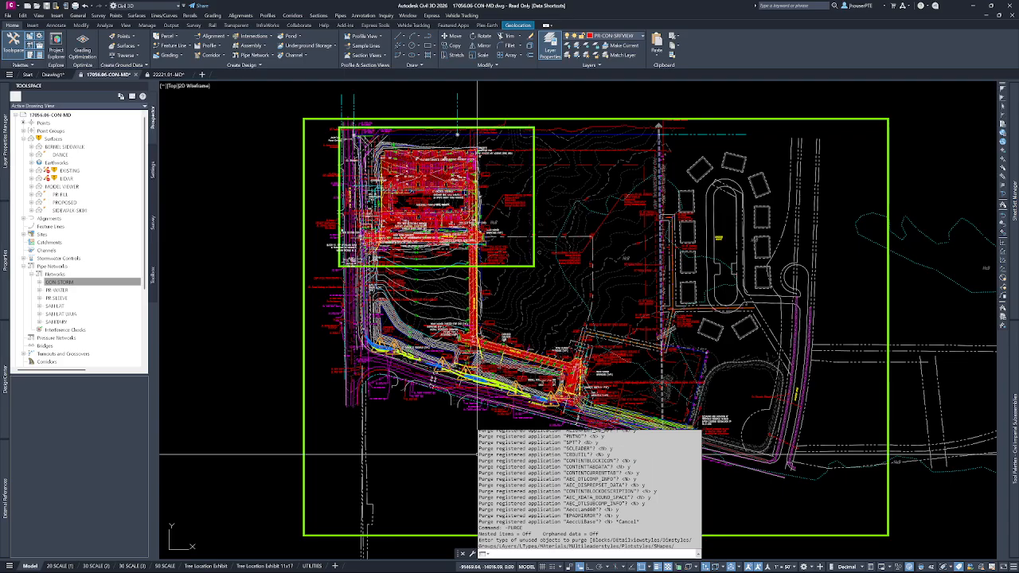
{"action": "scroll", "coordinate": [590, 490], "scroll_direction": "up", "scroll_amount": 5}
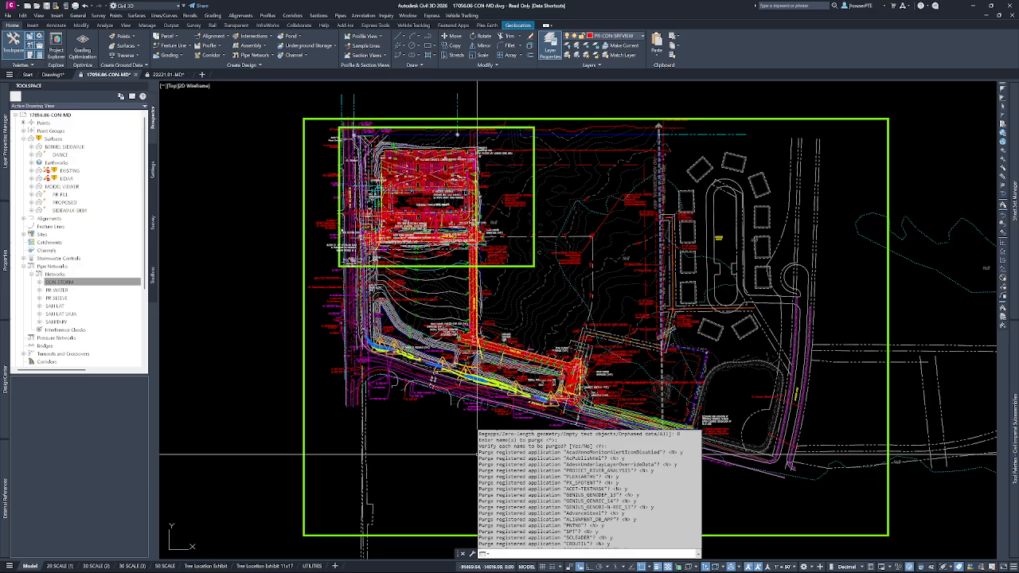
{"action": "scroll", "coordinate": [590, 490], "scroll_direction": "down", "scroll_amount": 4}
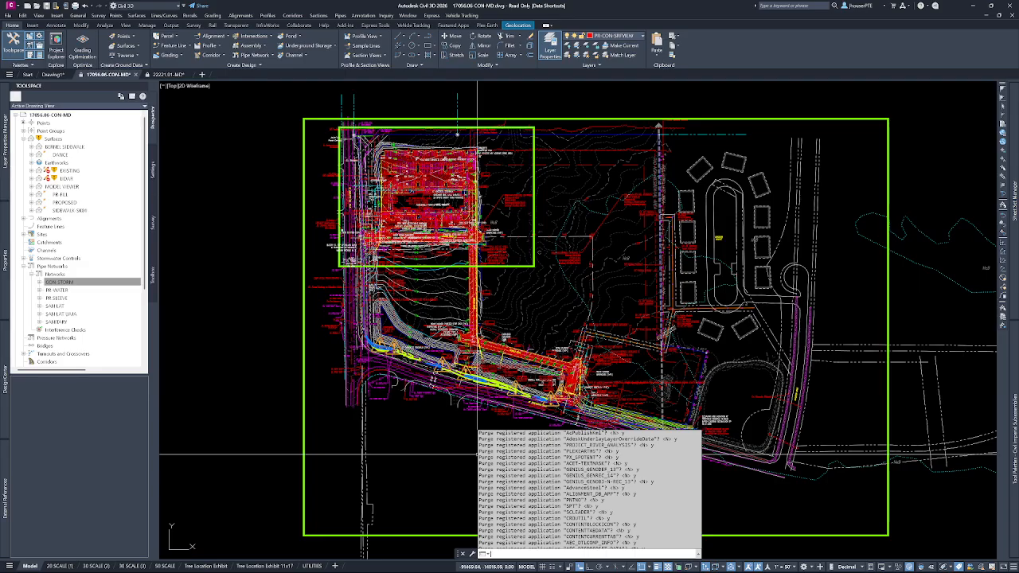
{"action": "scroll", "coordinate": [589, 489], "scroll_direction": "down", "scroll_amount": 5}
{"action": "scroll", "coordinate": [589, 489], "scroll_direction": "down", "scroll_amount": 3}
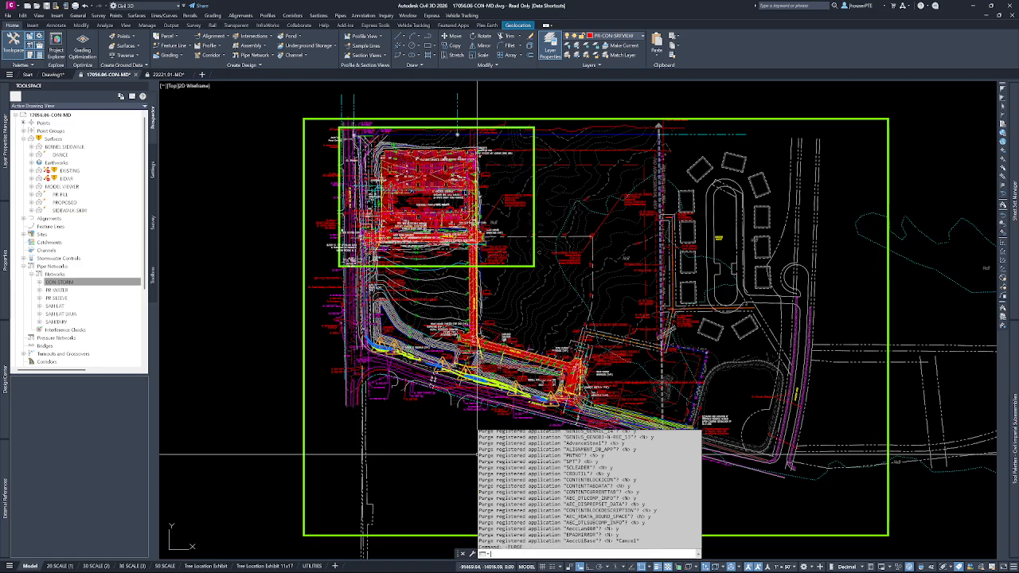
{"action": "scroll", "coordinate": [478, 454], "scroll_direction": "down", "scroll_amount": 5}
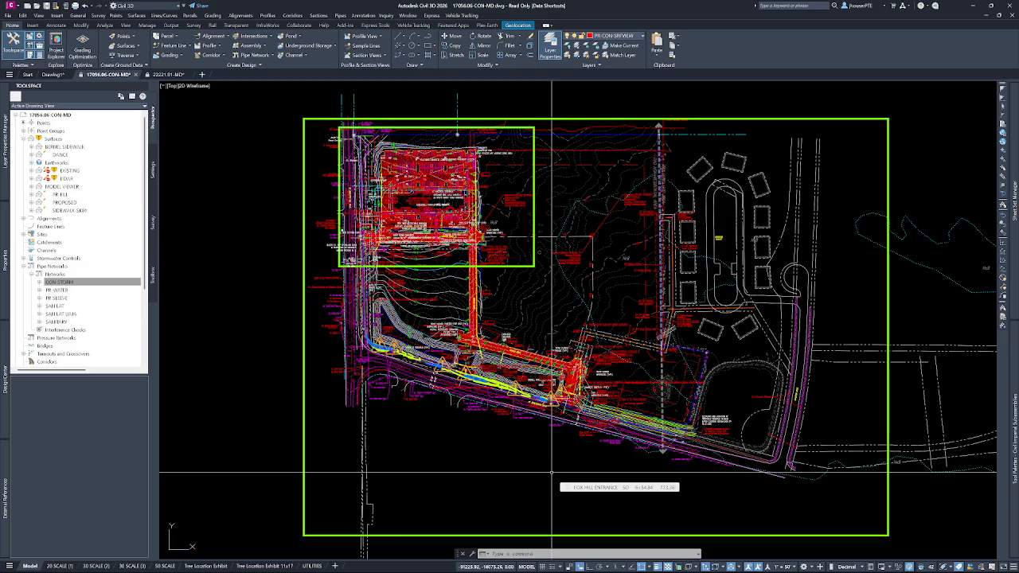
List the layers of the XREF-MD.dwt template in DesignCenter in the Details view, with the Name column widened to show full layer names.
{"action": "key", "text": "Escape"}
{"action": "key", "text": "Escape"}
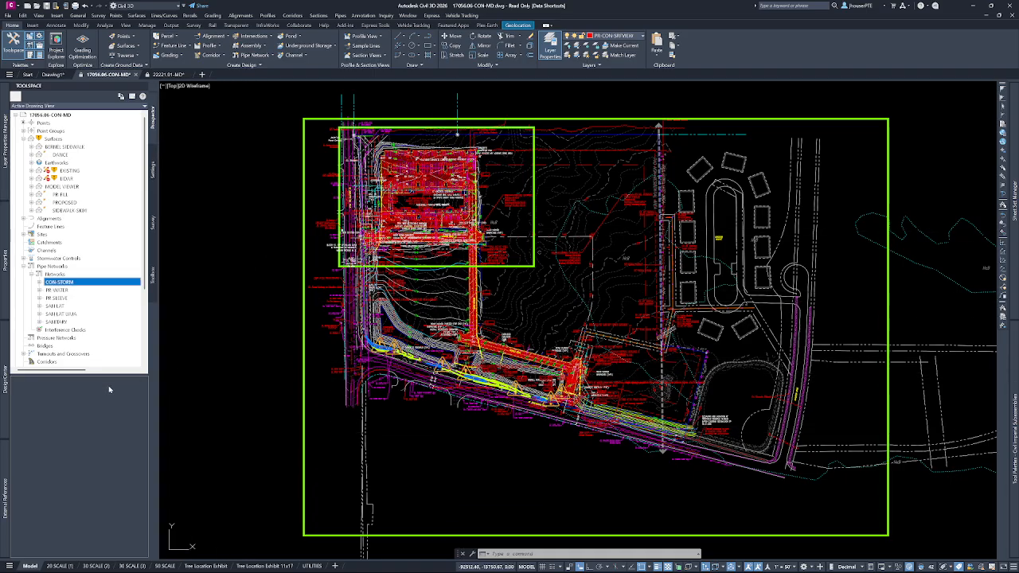
{"action": "mouse_move", "coordinate": [5, 381]}
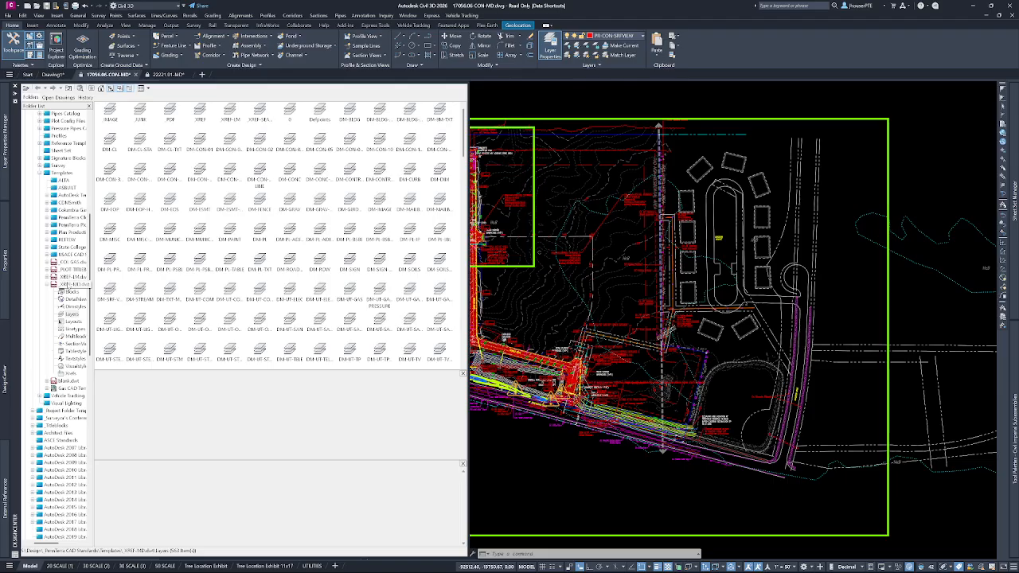
{"action": "left_click", "coordinate": [64, 284]}
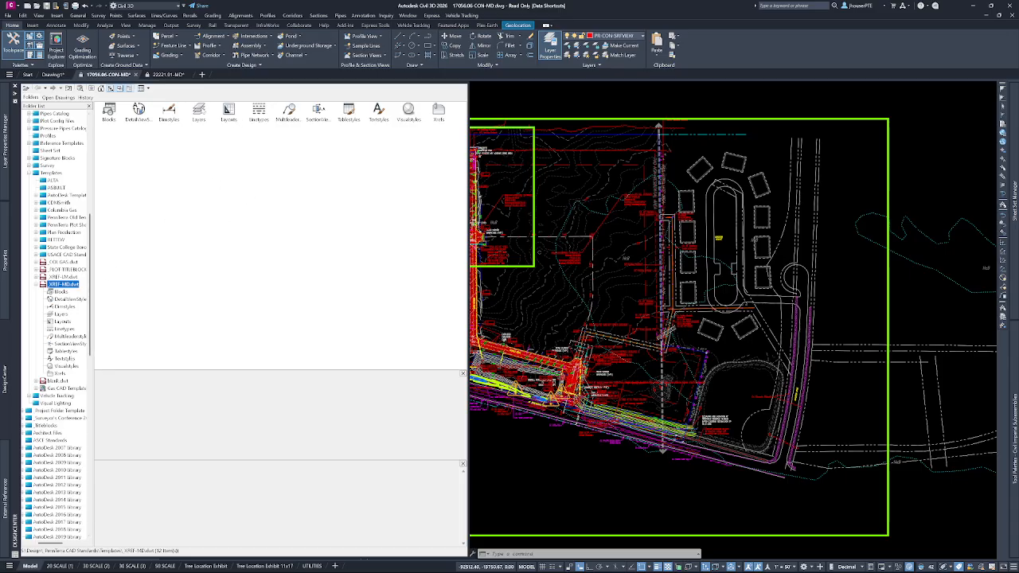
{"action": "double_click", "coordinate": [200, 112]}
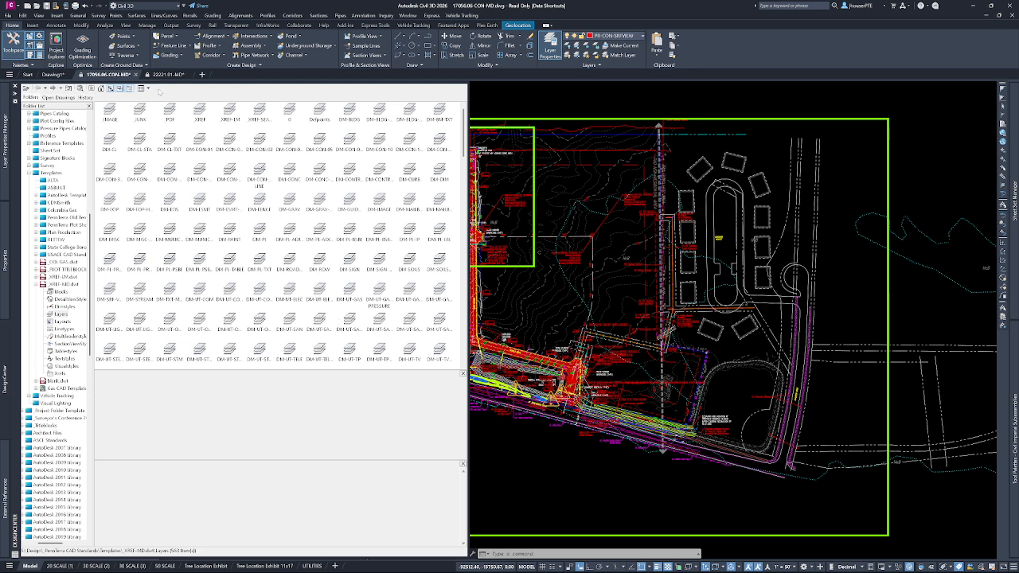
{"action": "left_click", "coordinate": [141, 89]}
{"action": "left_click", "coordinate": [169, 128]}
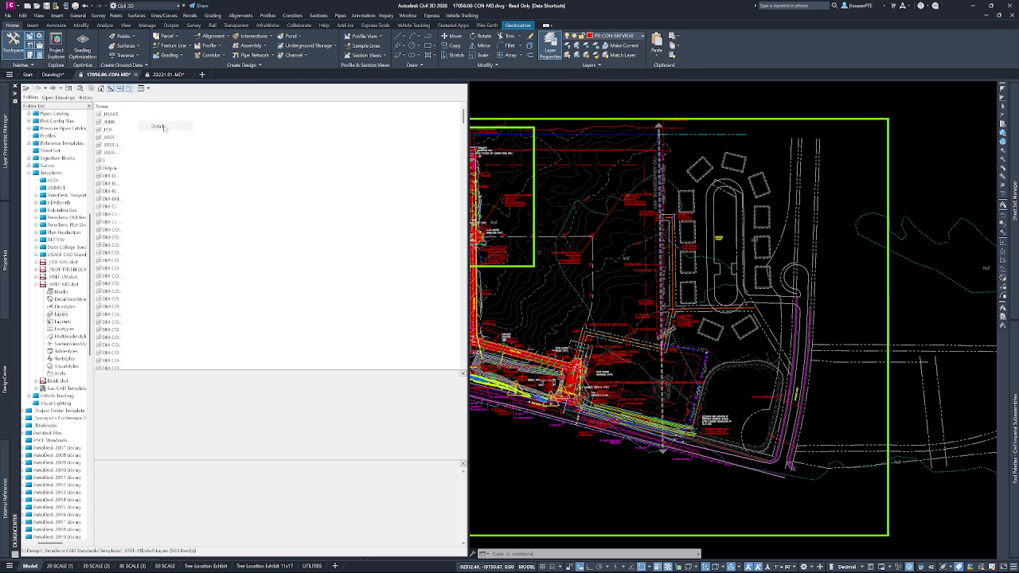
{"action": "left_click_drag", "start_coordinate": [123, 106], "coordinate": [232, 106]}
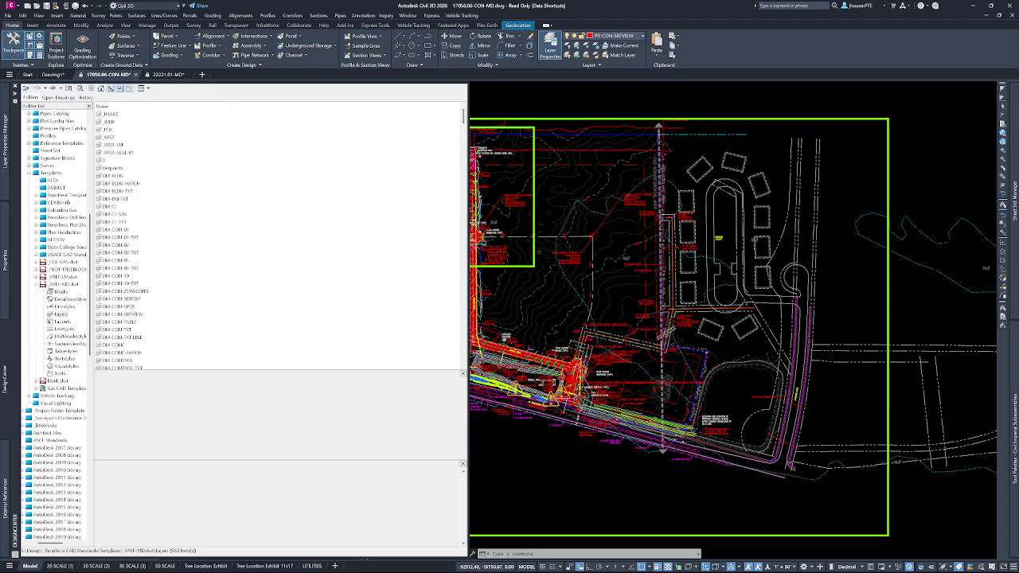
Add the DM-CON-SPOT layer from the template to the current drawing and check for it in the drawing's layer list.
{"action": "left_click", "coordinate": [119, 306]}
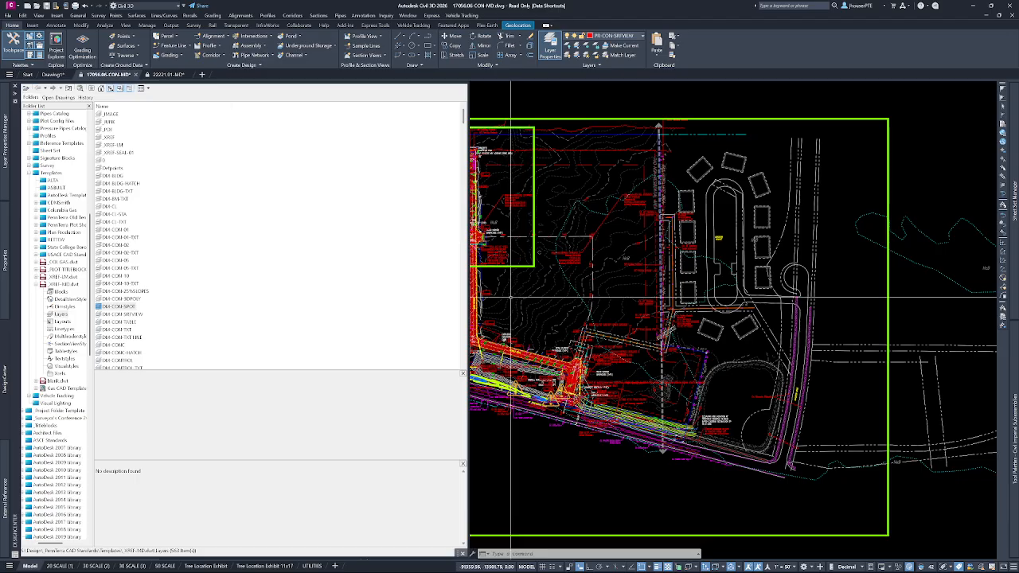
{"action": "key", "text": "ctrl+2"}
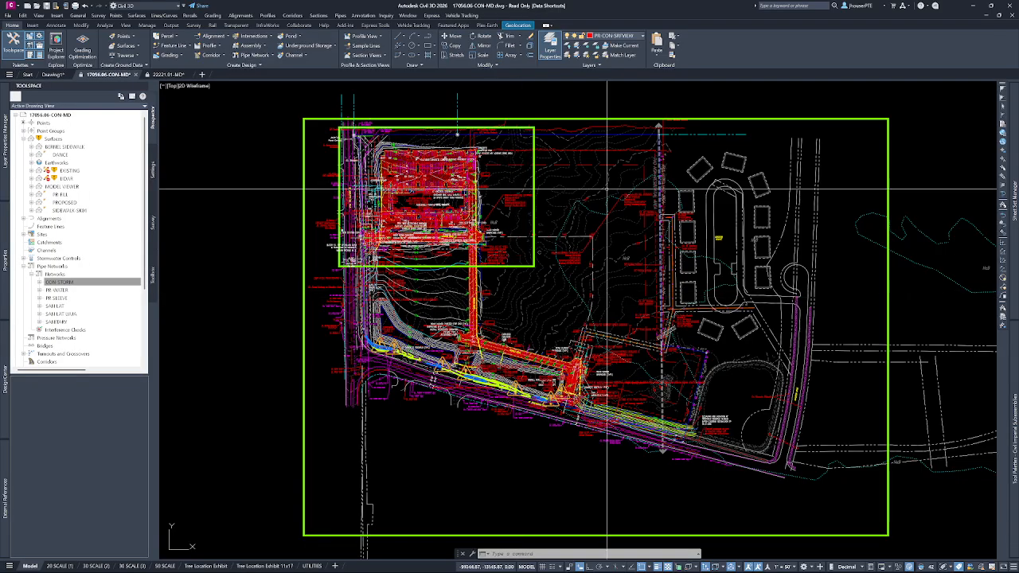
{"action": "left_click", "coordinate": [617, 36]}
{"action": "scroll", "coordinate": [624, 137], "scroll_direction": "up", "scroll_amount": 10}
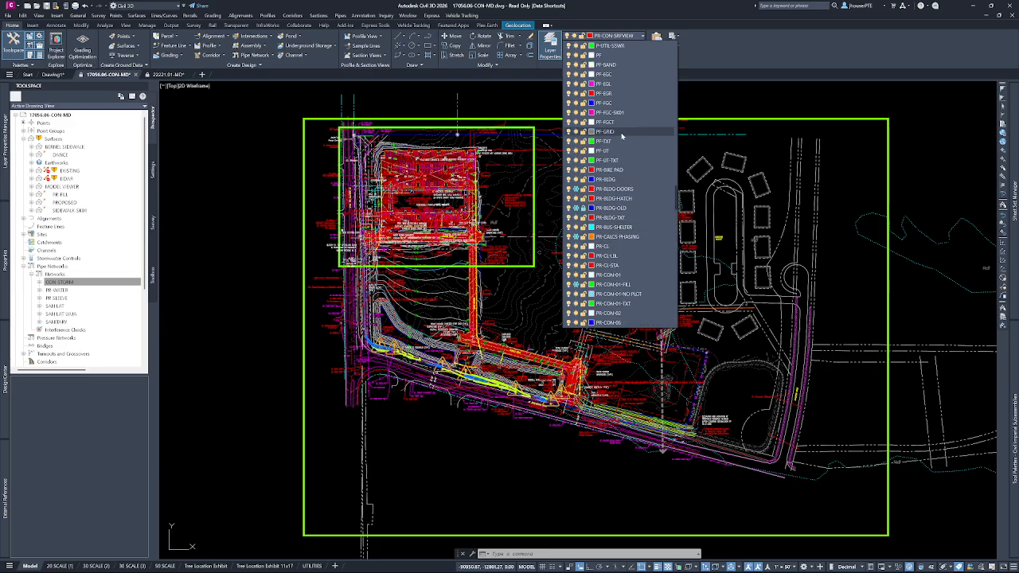
{"action": "scroll", "coordinate": [621, 136], "scroll_direction": "up", "scroll_amount": 10}
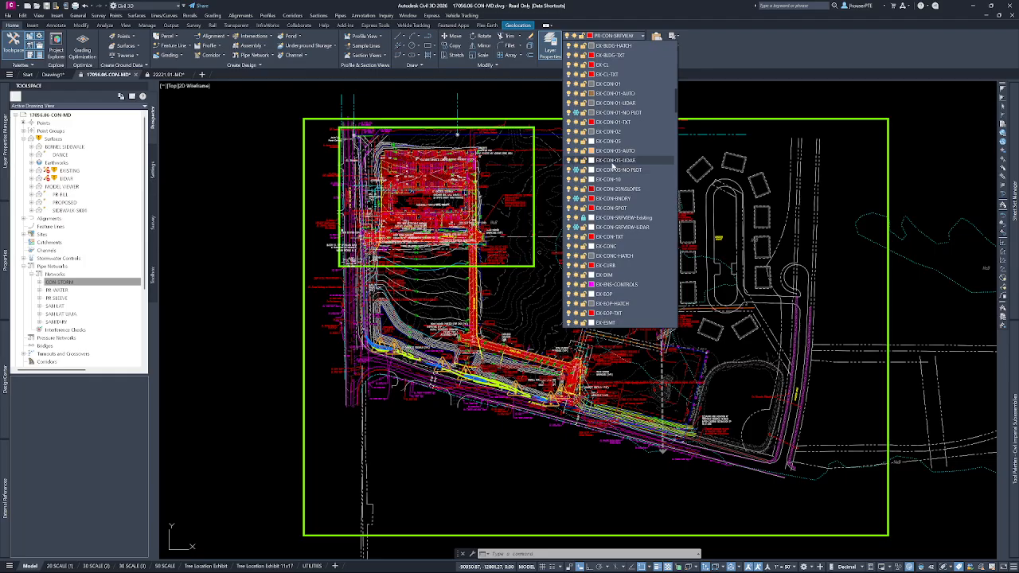
{"action": "scroll", "coordinate": [626, 219], "scroll_direction": "up", "scroll_amount": 10}
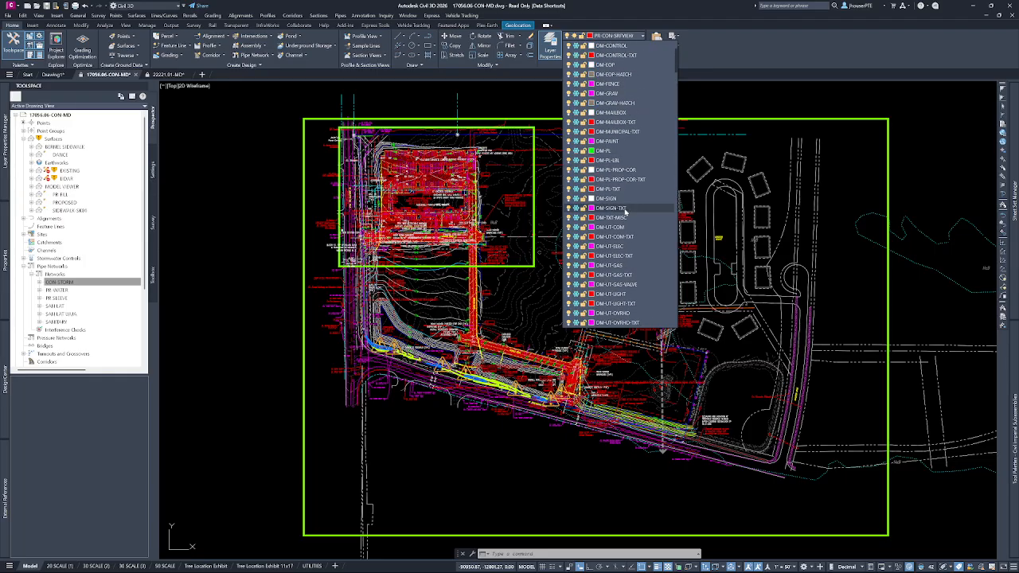
{"action": "scroll", "coordinate": [627, 211], "scroll_direction": "up", "scroll_amount": 10}
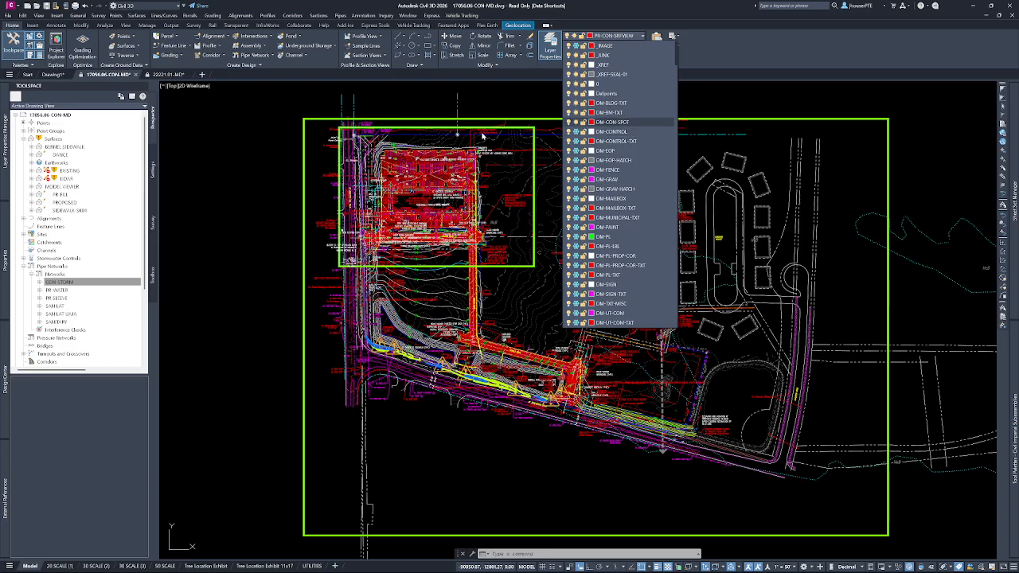
{"action": "left_click", "coordinate": [112, 297]}
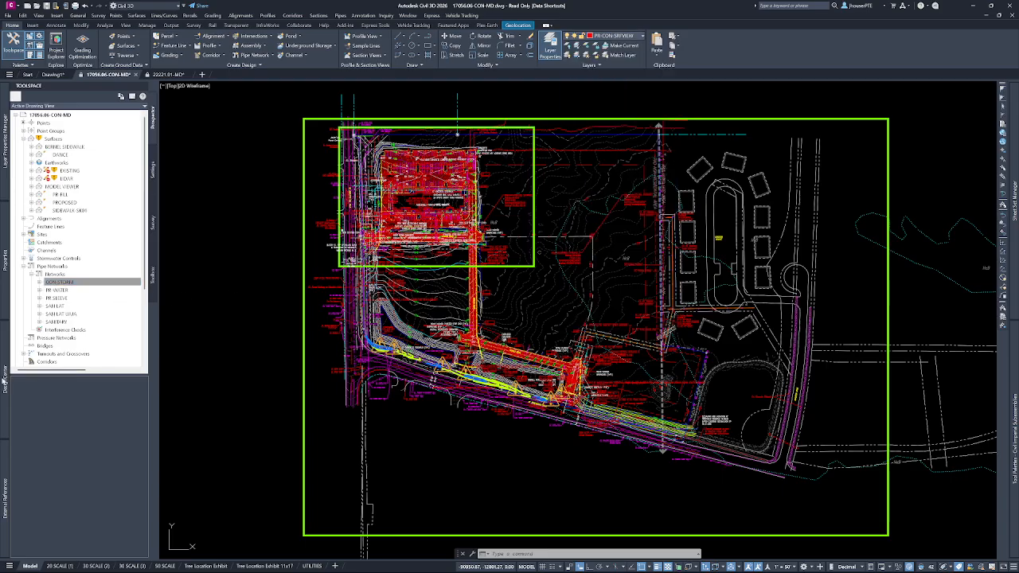
Examine the template's layouts, linetypes, multileader styles, section view styles, text styles and xrefs in DesignCenter.
{"action": "mouse_move", "coordinate": [5, 379]}
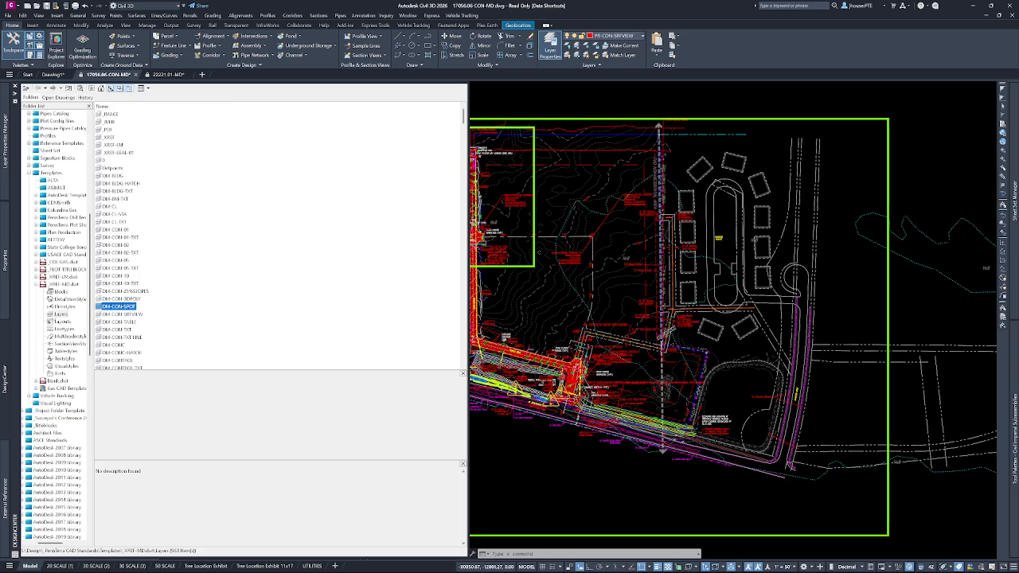
{"action": "left_click", "coordinate": [59, 284]}
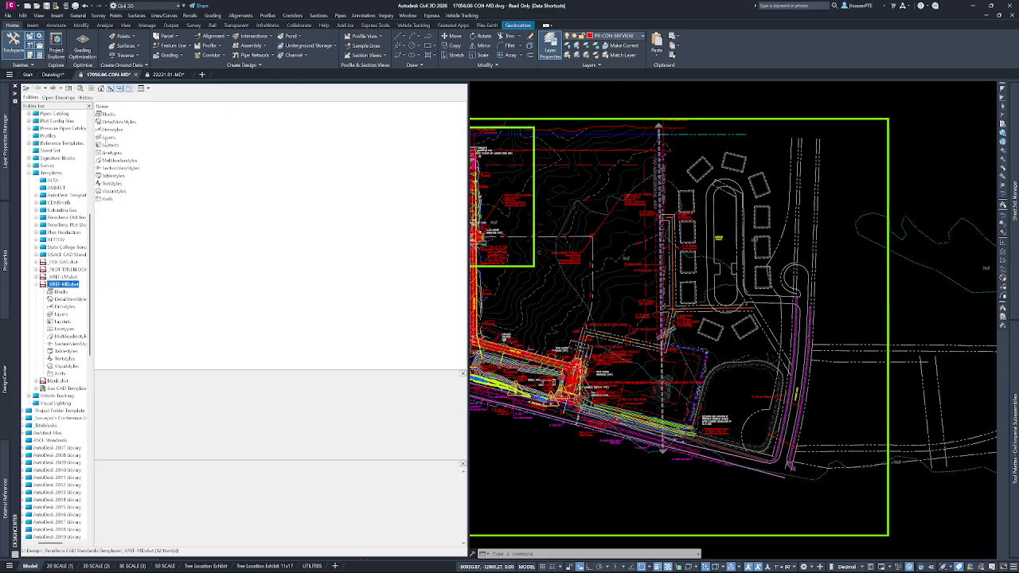
{"action": "left_click", "coordinate": [110, 145]}
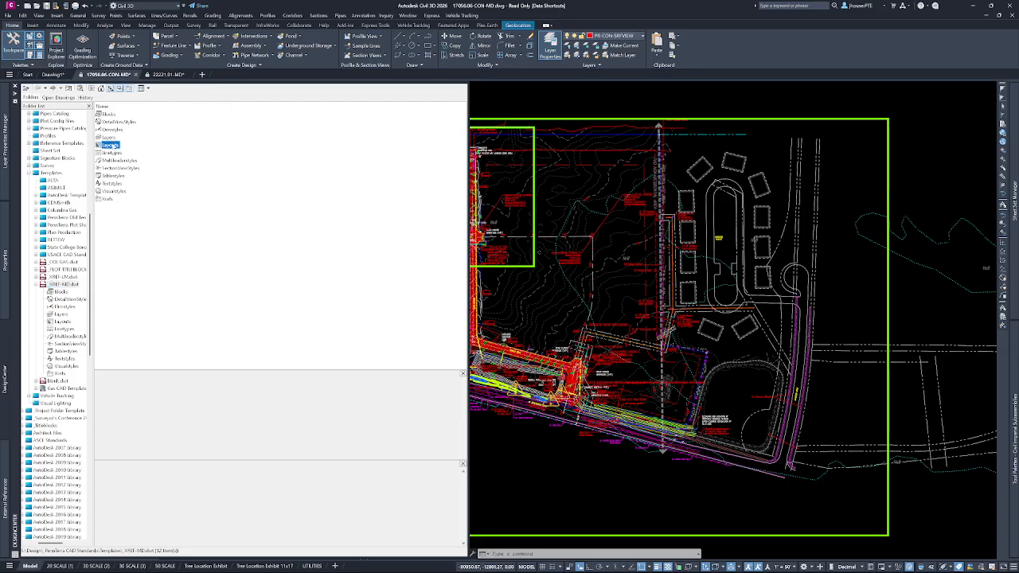
{"action": "double_click", "coordinate": [111, 145]}
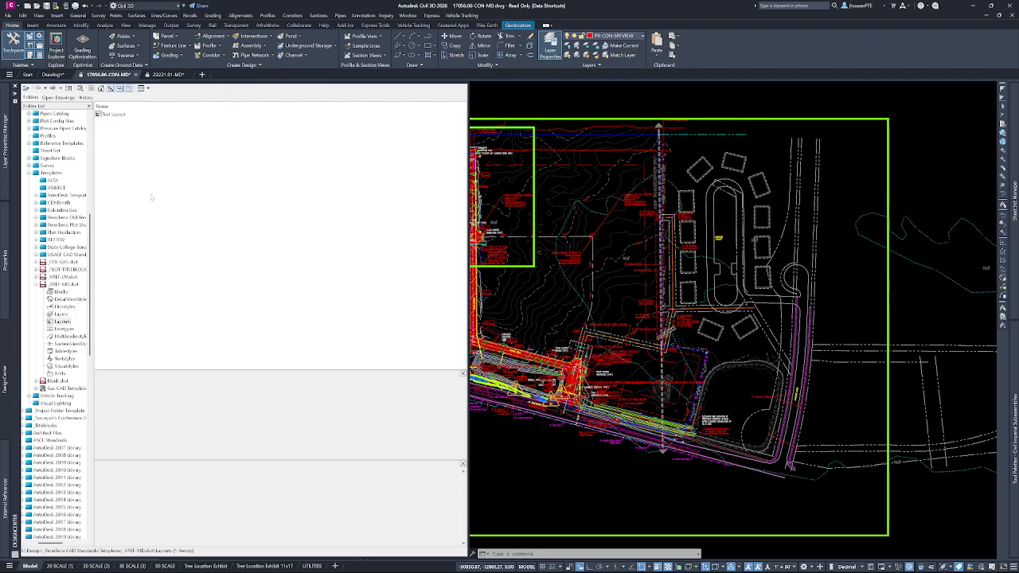
{"action": "left_click", "coordinate": [63, 329]}
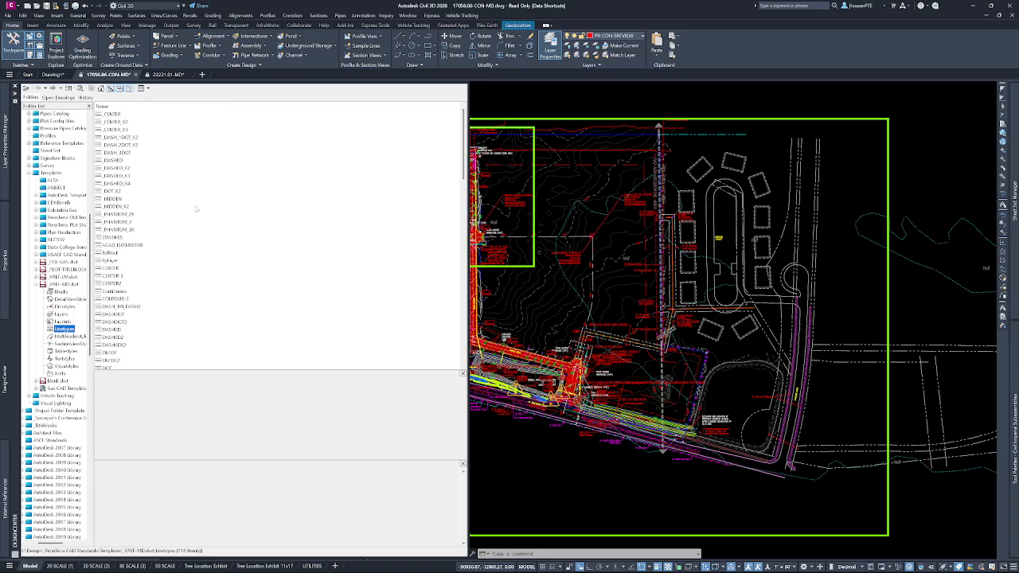
{"action": "left_click", "coordinate": [70, 338]}
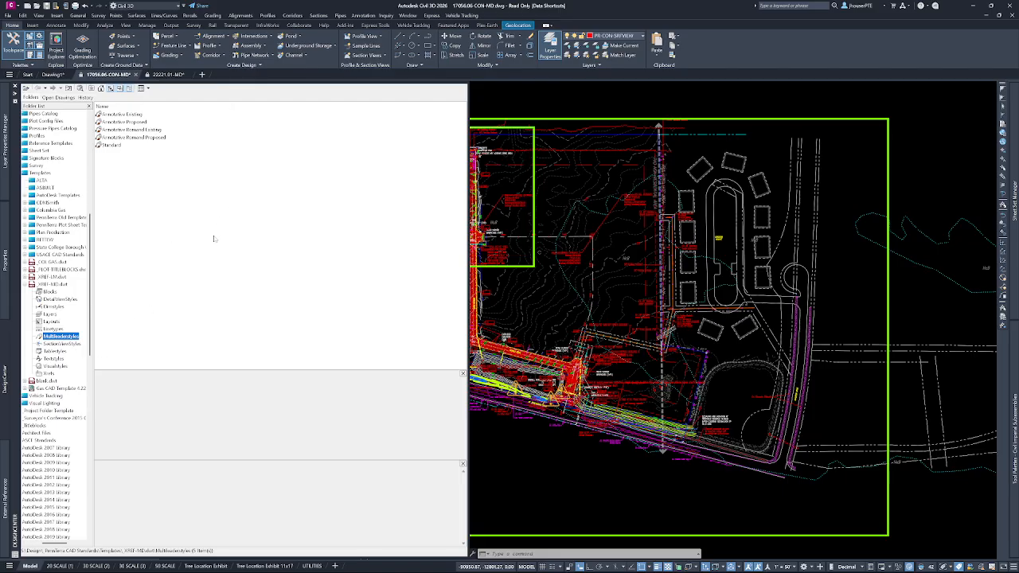
{"action": "left_click", "coordinate": [63, 343]}
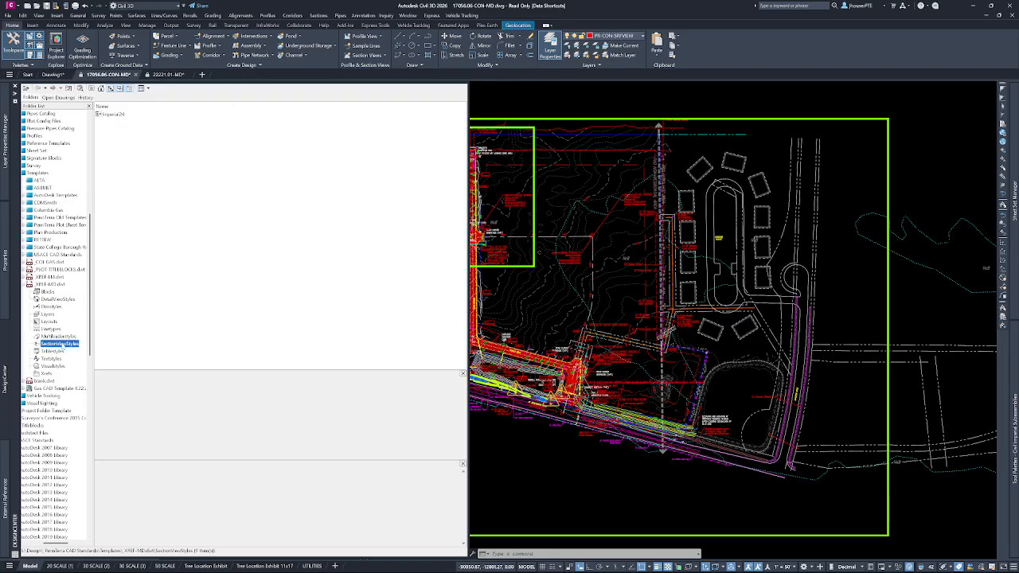
{"action": "left_click", "coordinate": [50, 359]}
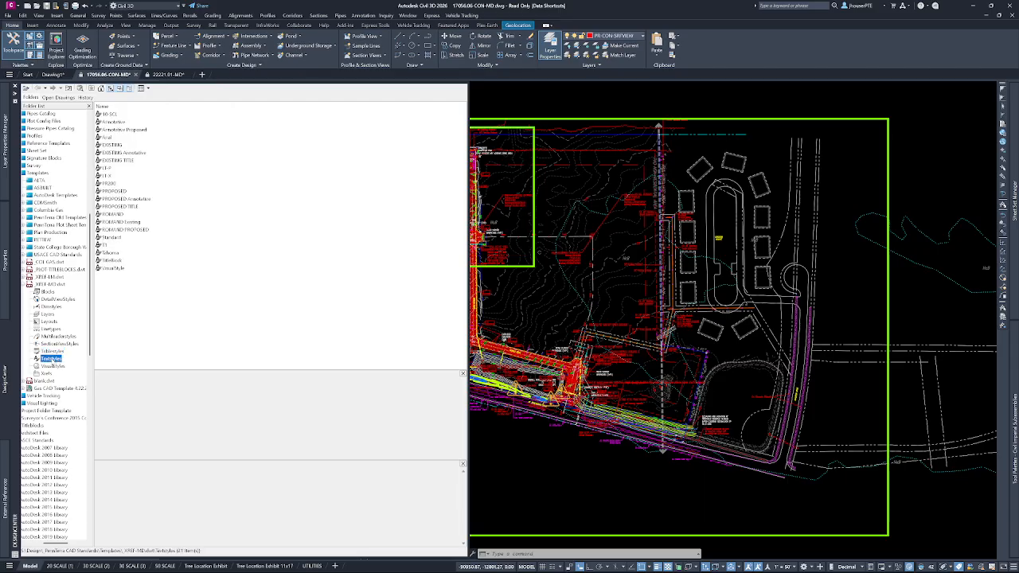
{"action": "left_click", "coordinate": [50, 373]}
{"action": "left_click", "coordinate": [188, 257]}
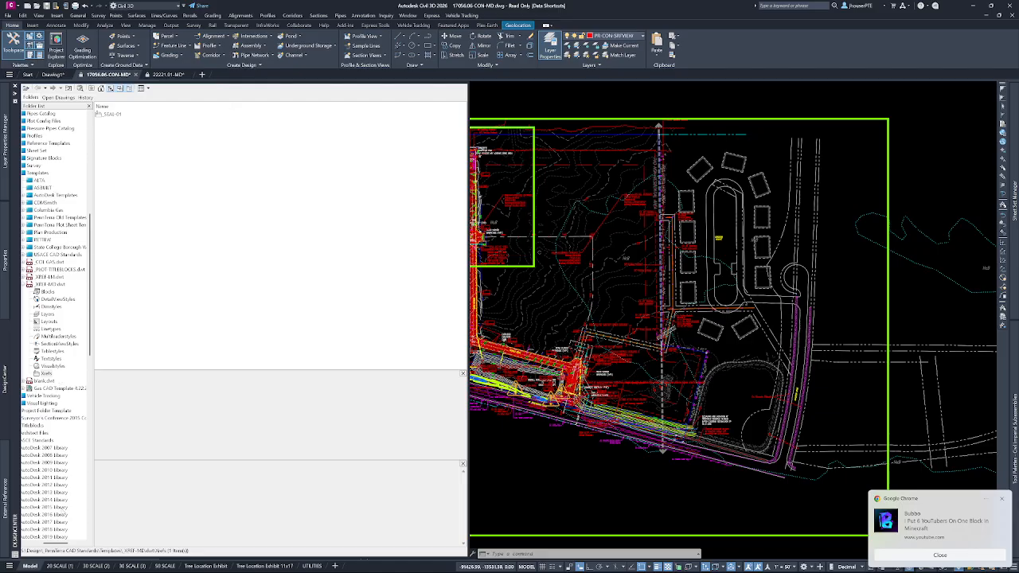
List the open drawings in DesignCenter and display the layers of 17056.06-CON-MD.dwg.
{"action": "left_click_drag", "start_coordinate": [56, 544], "coordinate": [41, 544]}
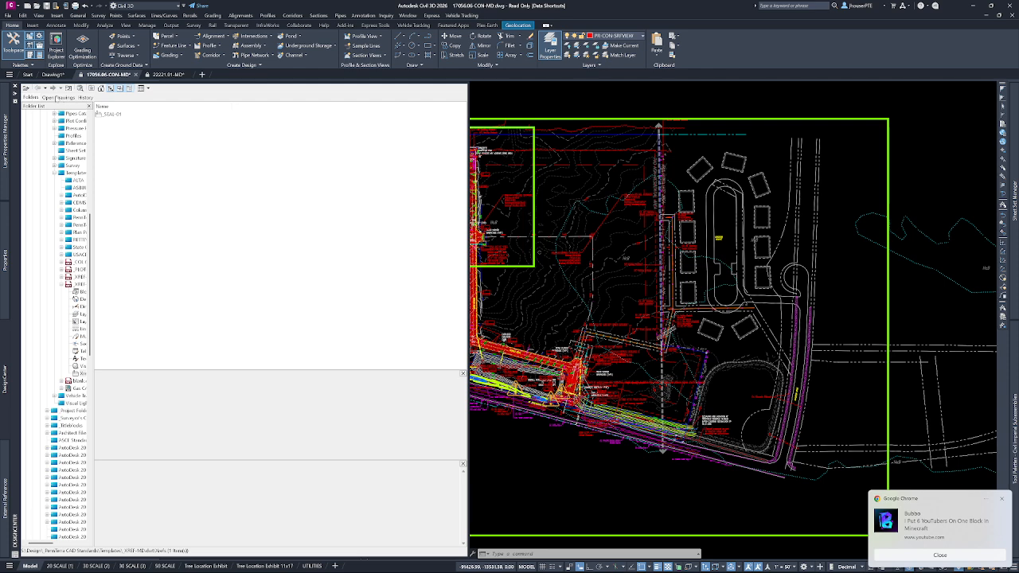
{"action": "left_click", "coordinate": [58, 97]}
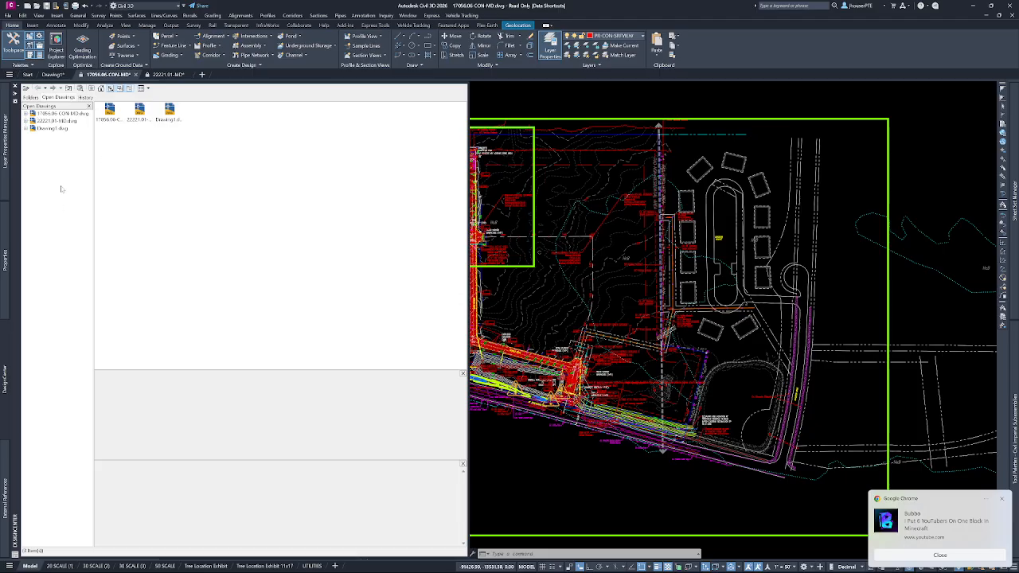
{"action": "left_click", "coordinate": [27, 121]}
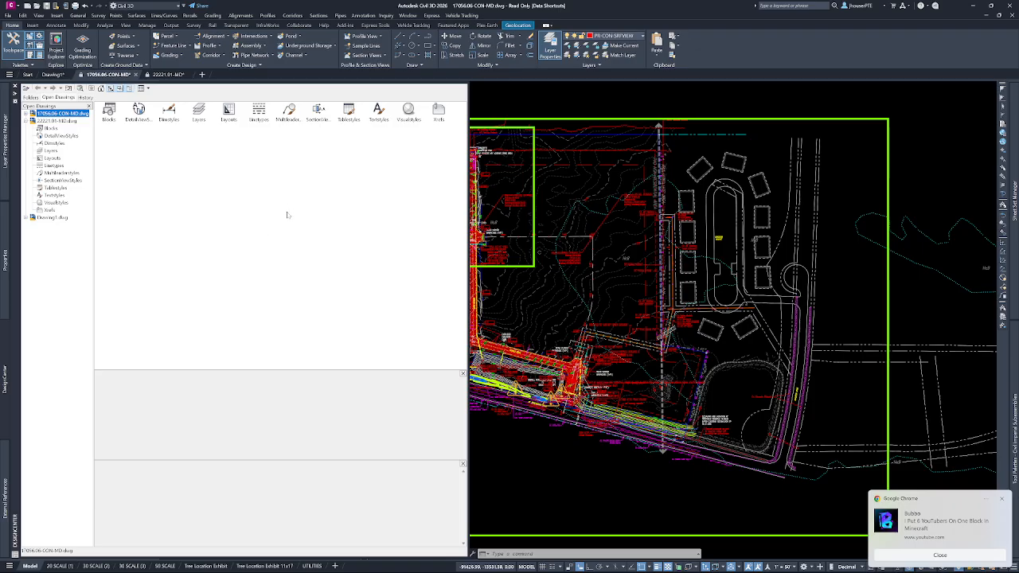
{"action": "left_click", "coordinate": [199, 112]}
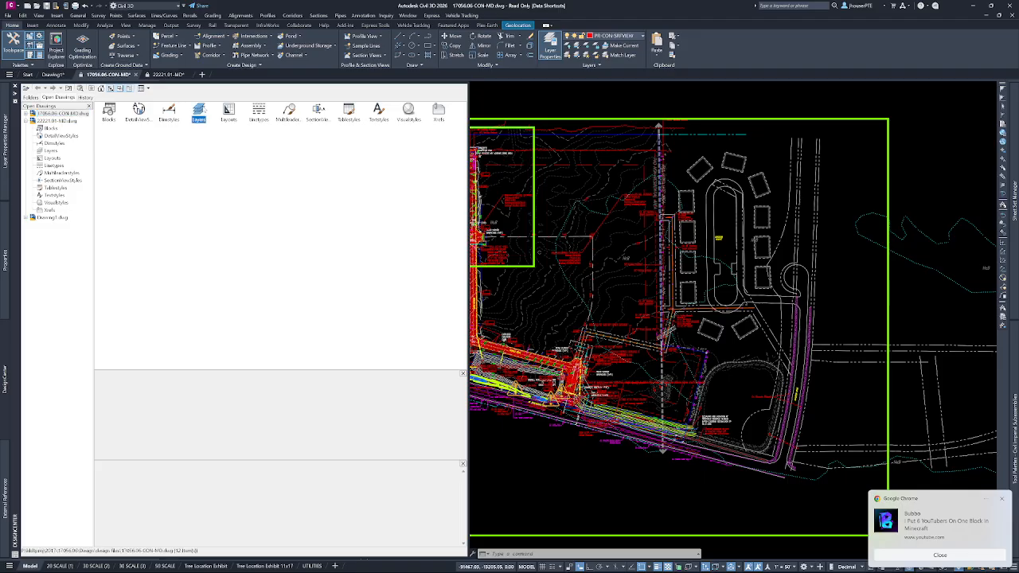
{"action": "double_click", "coordinate": [199, 112]}
Copy the layers DM-BLDG-TXT through DM-VEG-TXT from DesignCenter into the current drawing, and return DesignCenter to folder browsing.
{"action": "left_click", "coordinate": [140, 171]}
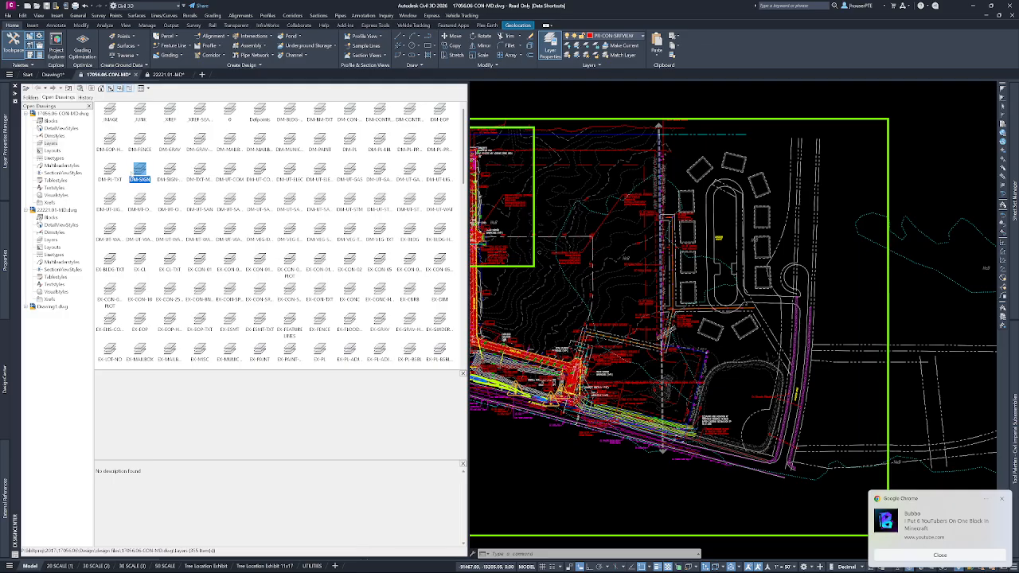
{"action": "left_click", "coordinate": [289, 112]}
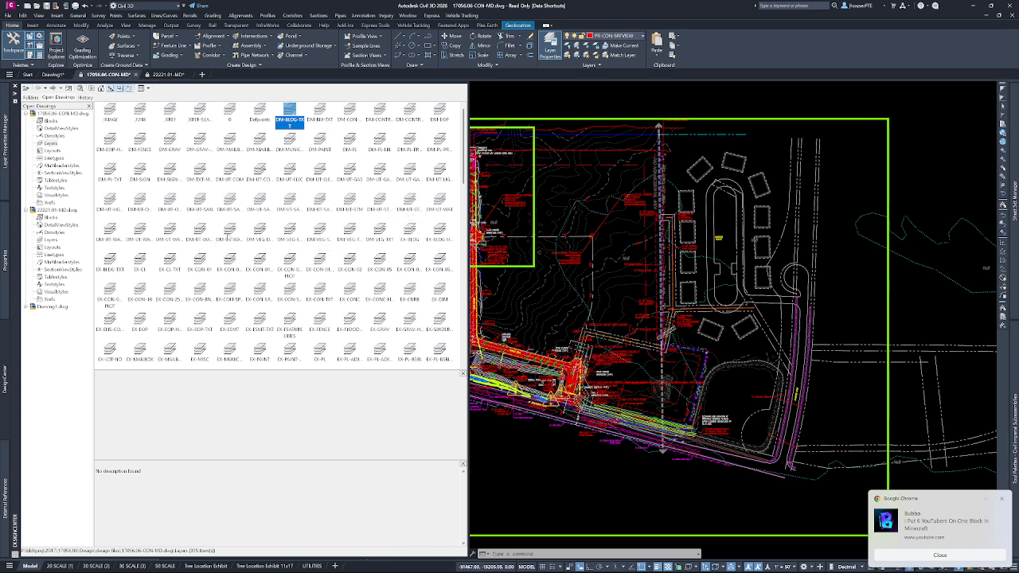
{"action": "left_click", "coordinate": [380, 231], "text": "shift"}
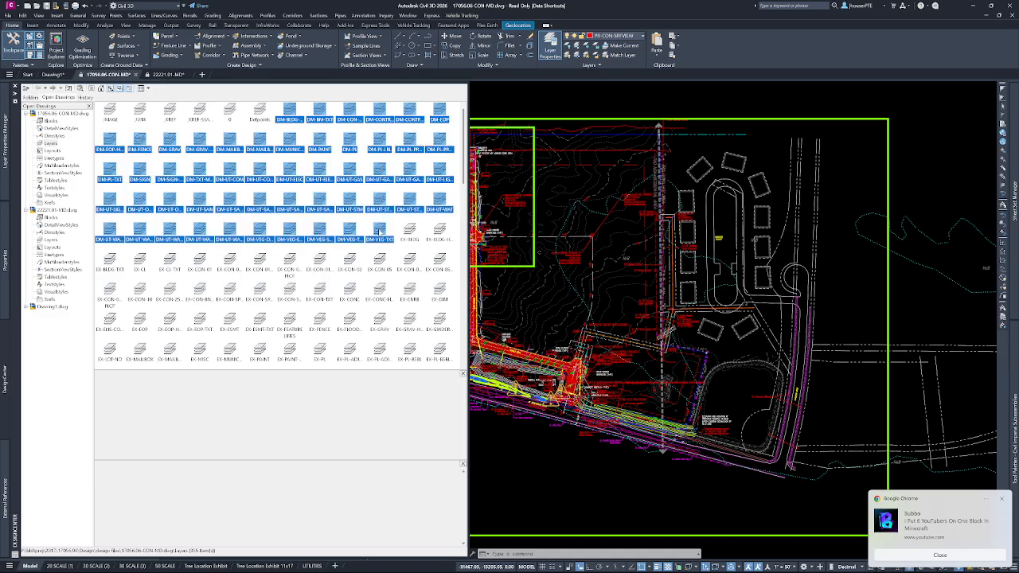
{"action": "left_click_drag", "start_coordinate": [427, 229], "coordinate": [608, 233]}
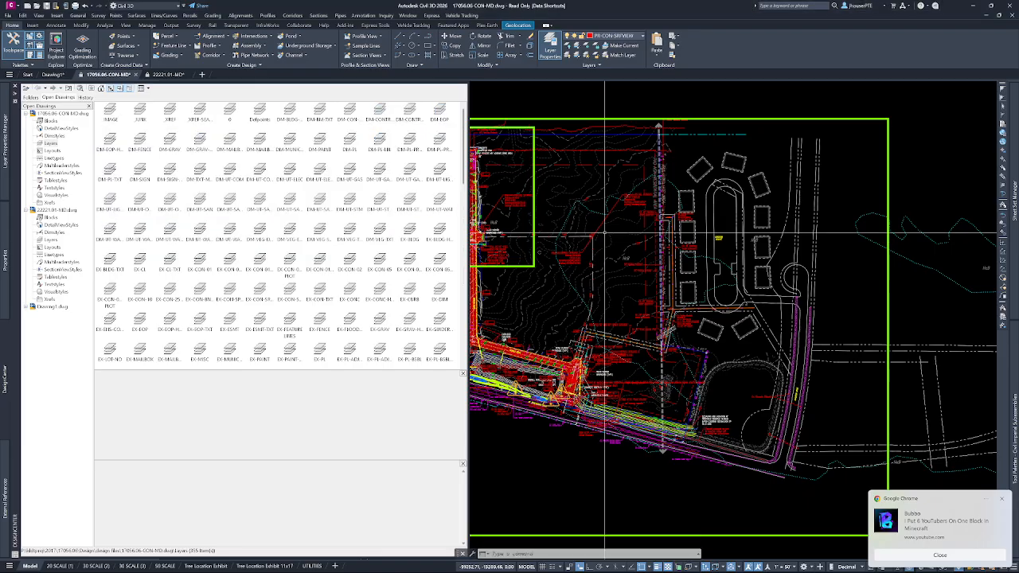
{"action": "key", "text": "ctrl+2"}
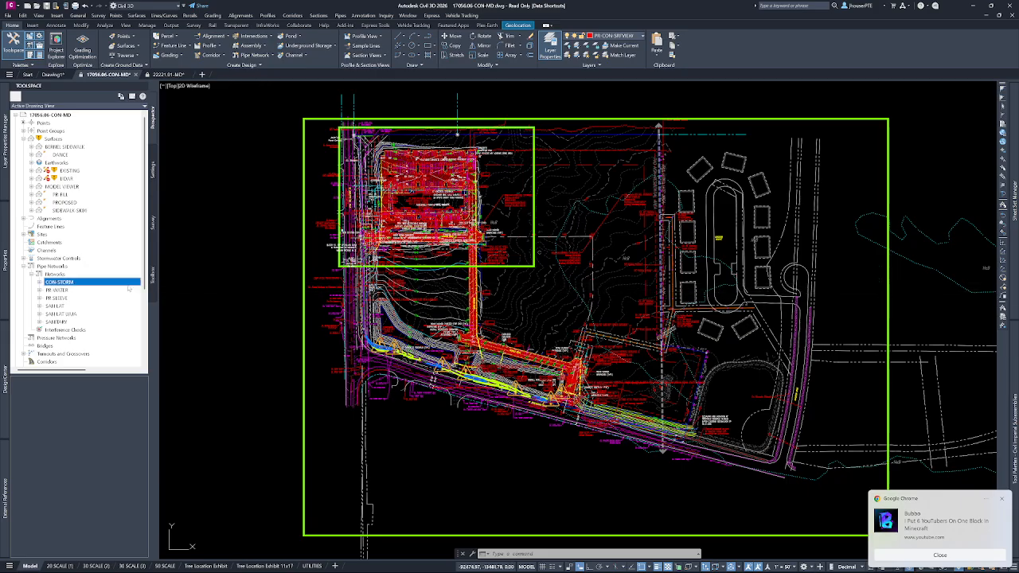
{"action": "mouse_move", "coordinate": [5, 383]}
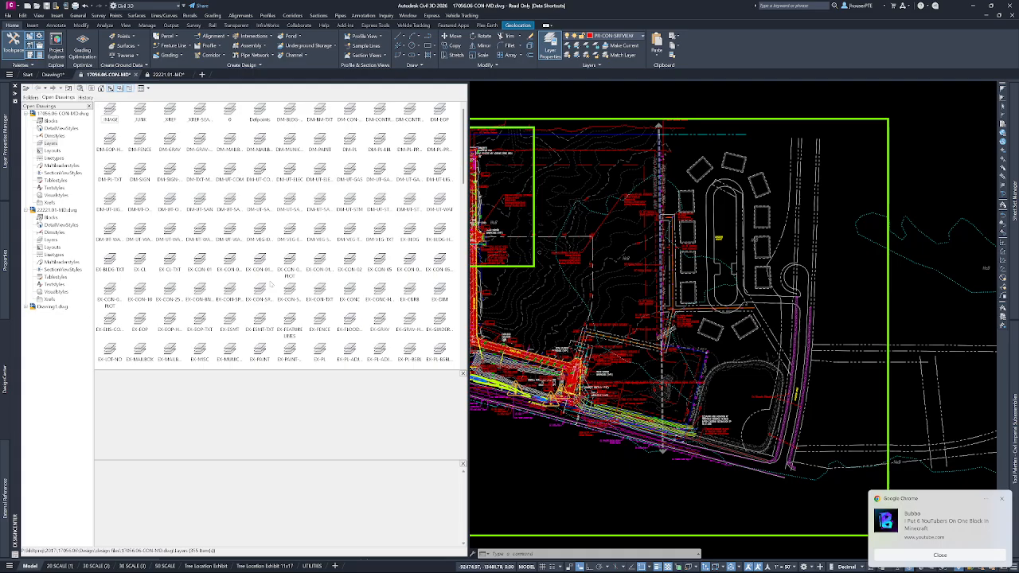
{"action": "left_click", "coordinate": [30, 98]}
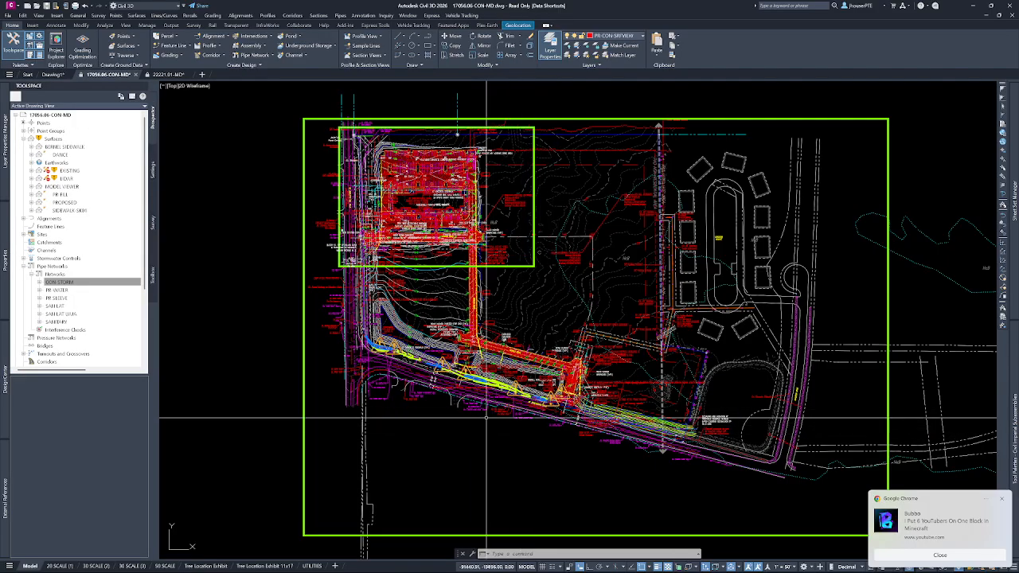
Display the surface contour label styles of Drawing1 in the Toolspace drawing settings.
{"action": "scroll", "coordinate": [486, 260], "scroll_direction": "up", "scroll_amount": 8}
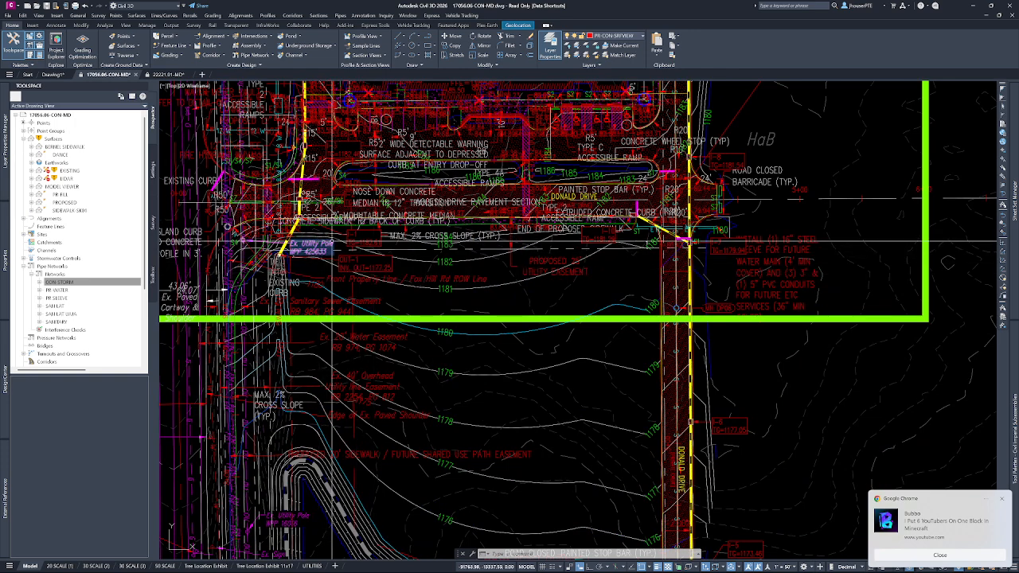
{"action": "left_click", "coordinate": [153, 169]}
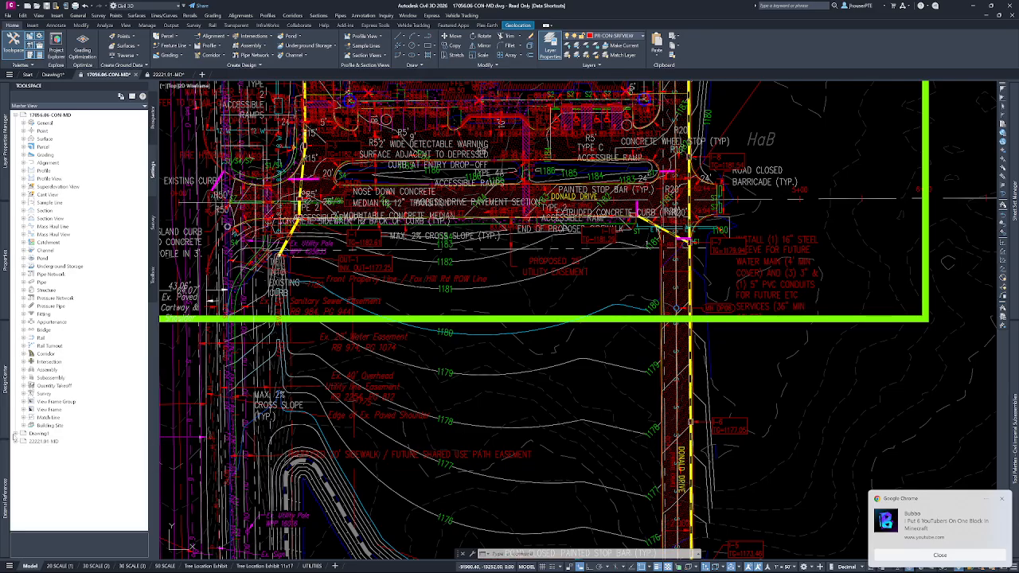
{"action": "left_click", "coordinate": [16, 434]}
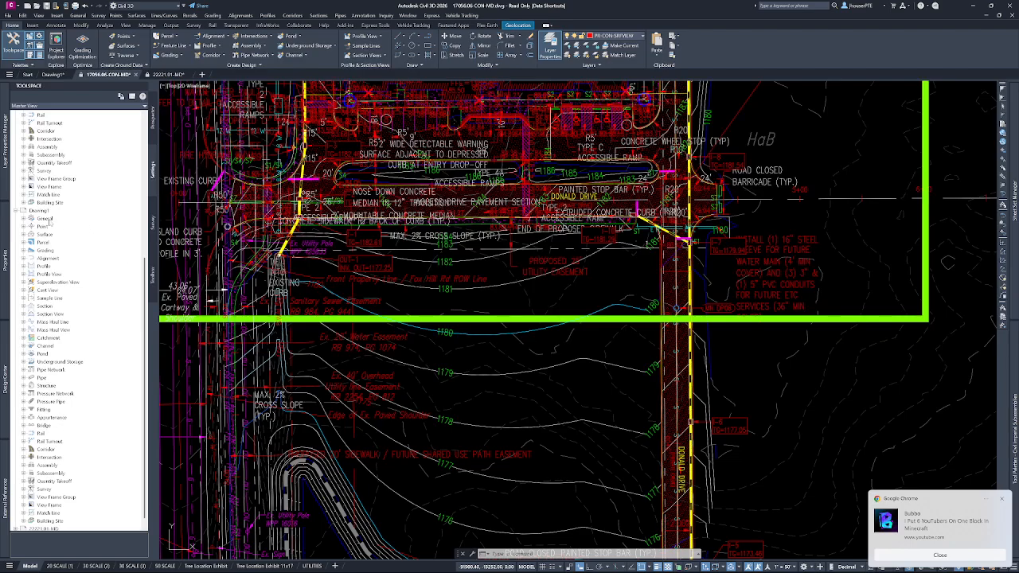
{"action": "left_click", "coordinate": [24, 235]}
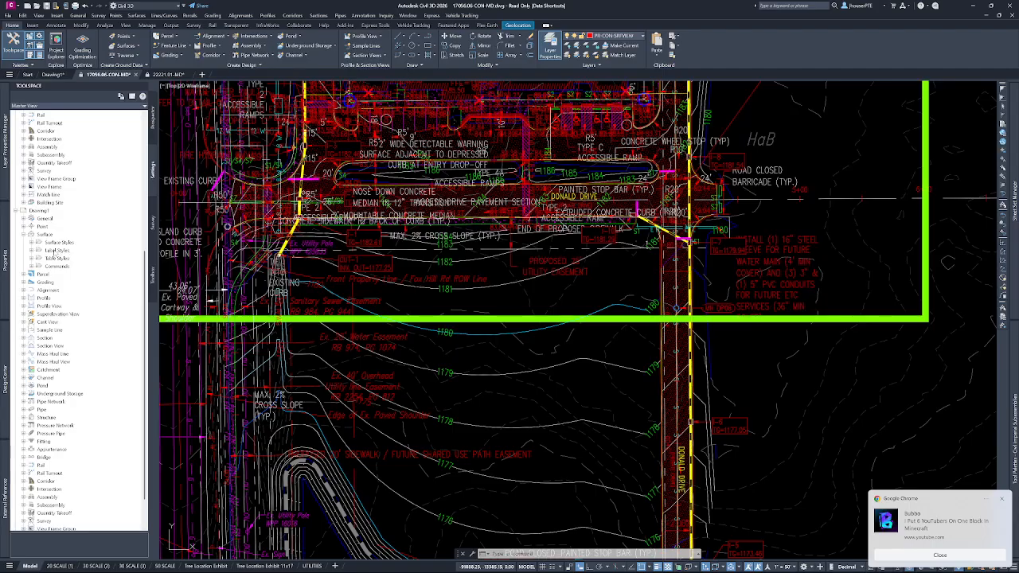
{"action": "left_click", "coordinate": [31, 251]}
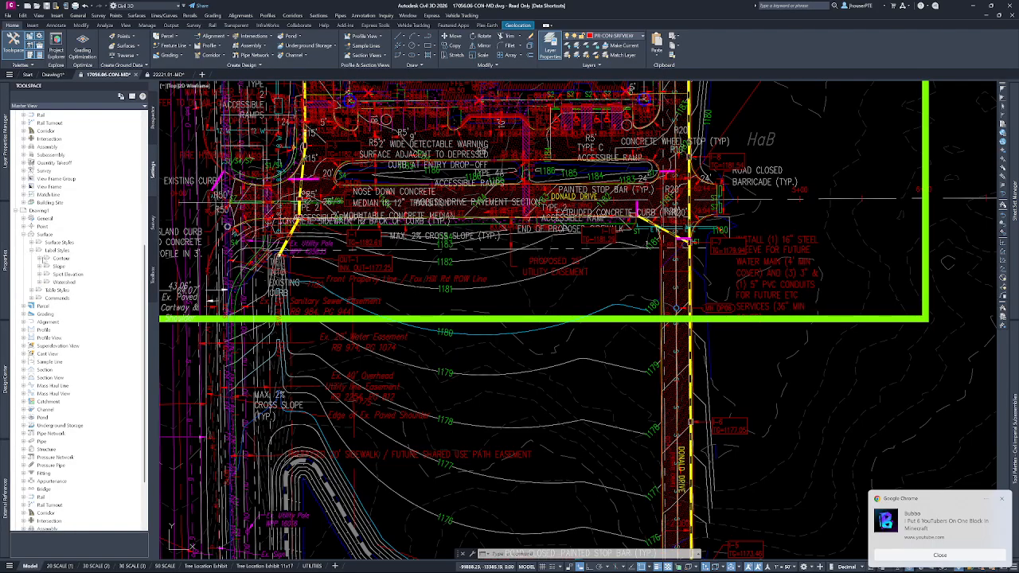
{"action": "left_click", "coordinate": [40, 258]}
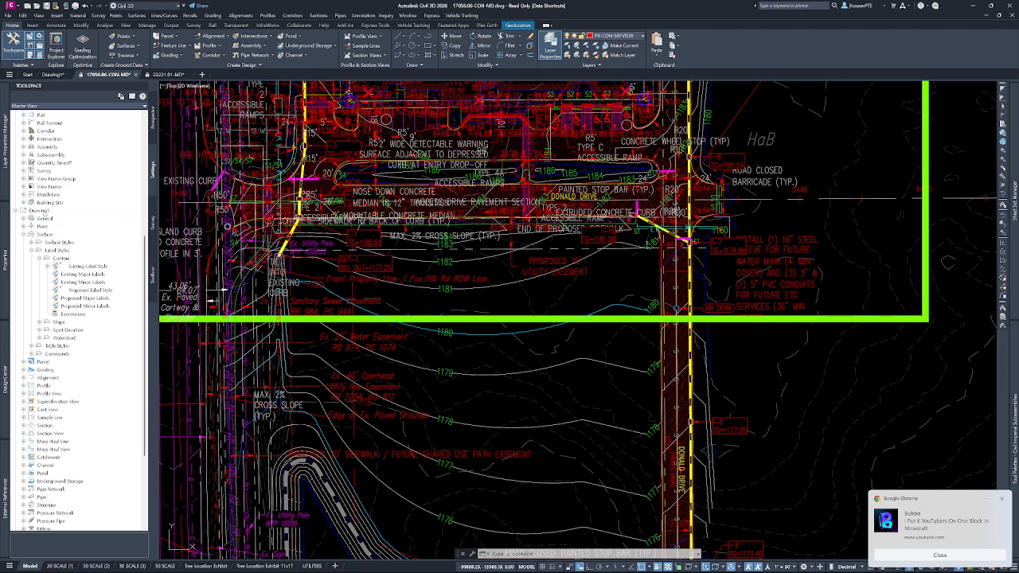
Try to copy the Existing Major Labels contour label style from Drawing1 into the current drawing, cancelling at the duplicate-name choice.
{"action": "left_click", "coordinate": [83, 275]}
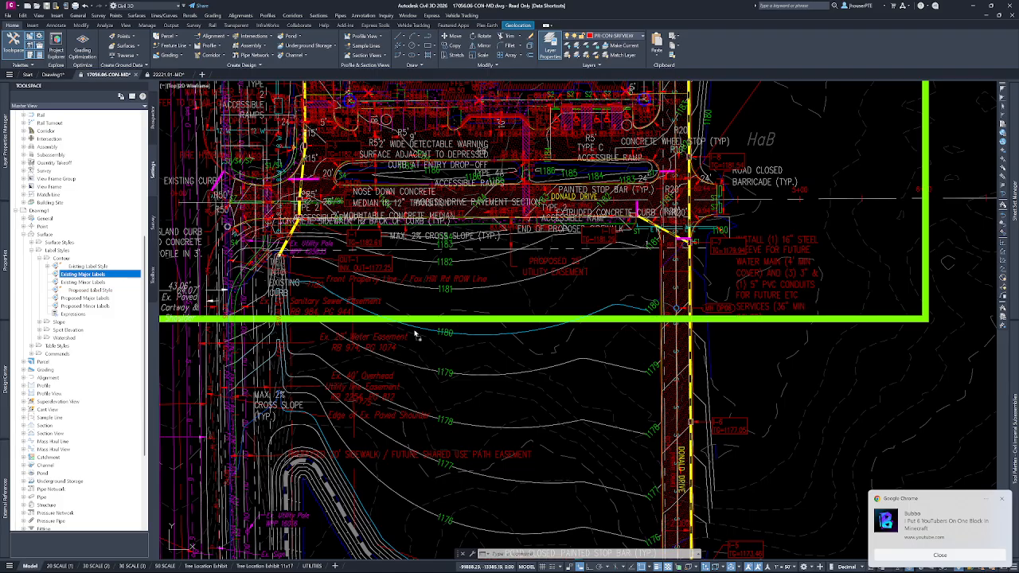
{"action": "left_click_drag", "start_coordinate": [416, 336], "coordinate": [415, 333]}
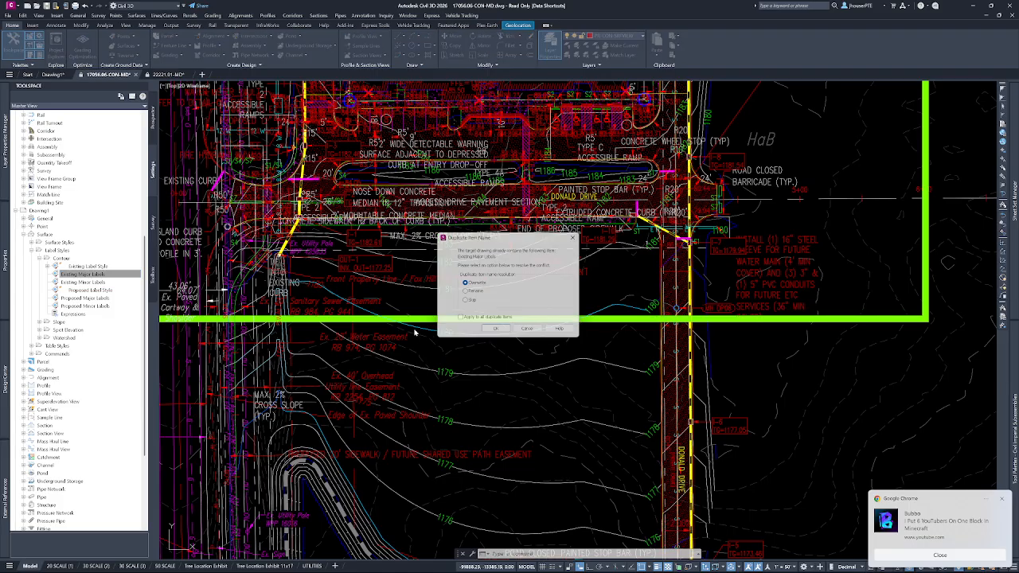
{"action": "left_click", "coordinate": [532, 332]}
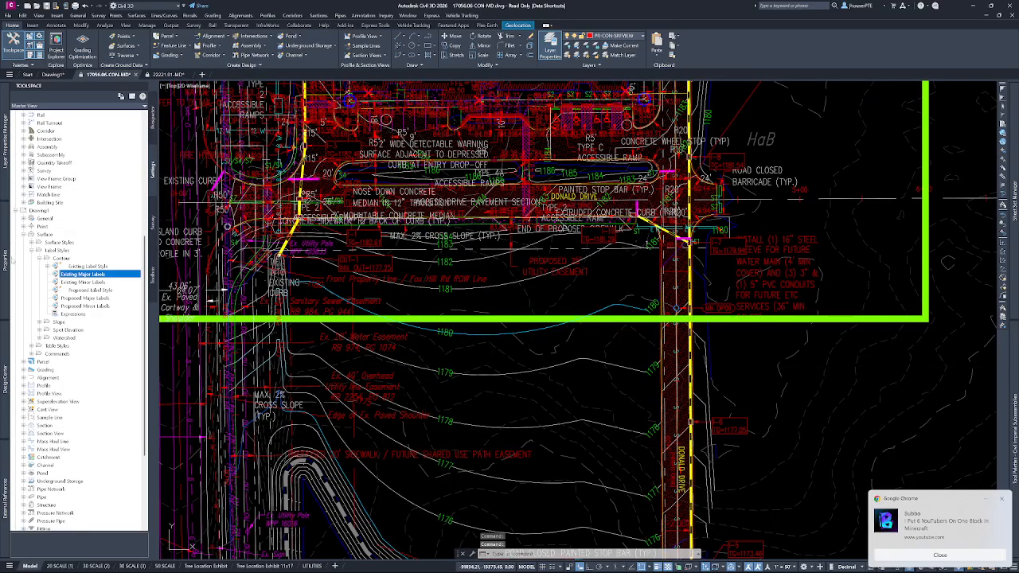
List Drawing1's surface styles in Toolspace and dismiss the browser notification.
{"action": "mouse_move", "coordinate": [6, 300]}
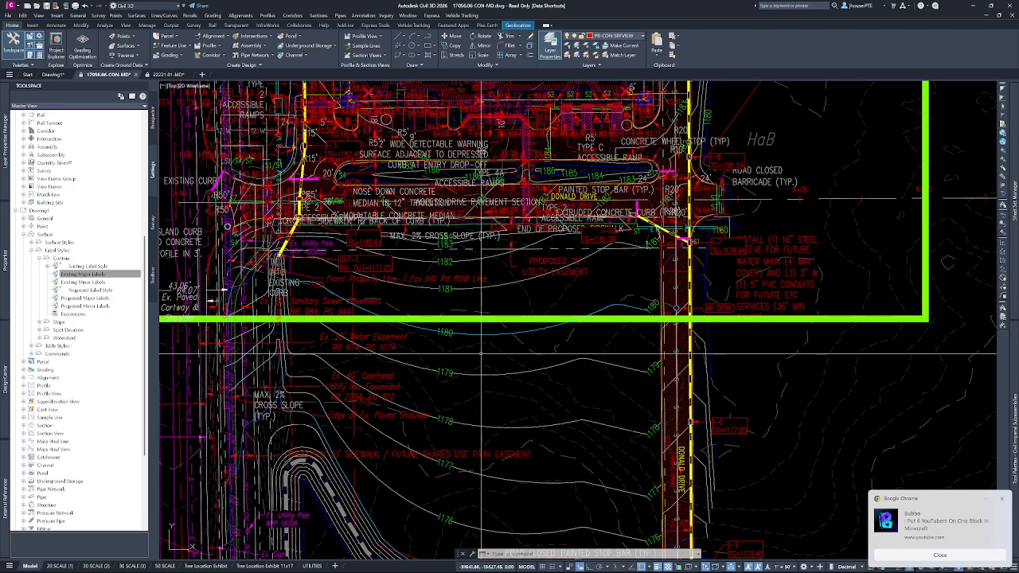
{"action": "scroll", "coordinate": [482, 356], "scroll_direction": "down", "scroll_amount": 3}
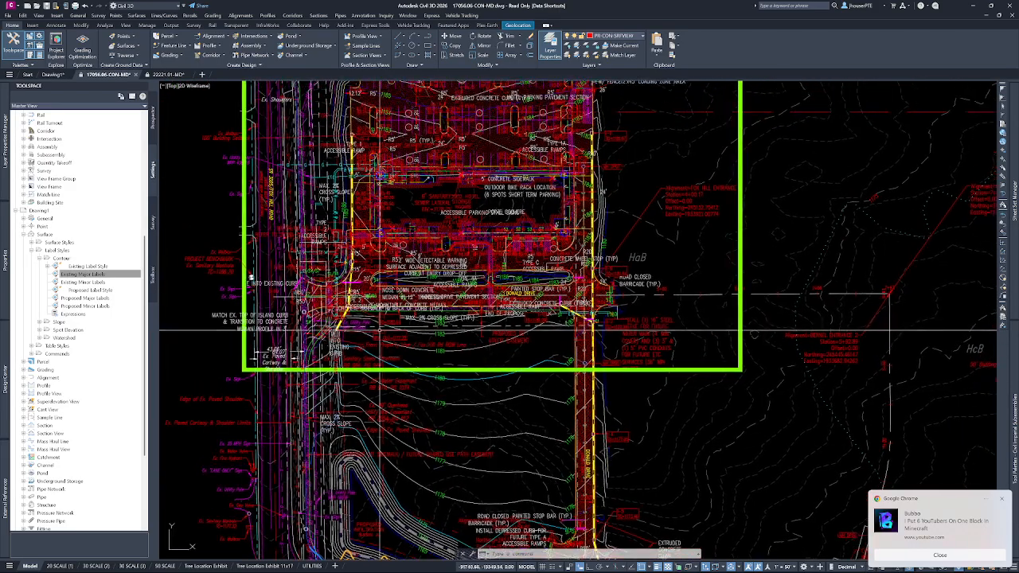
{"action": "left_click", "coordinate": [102, 273]}
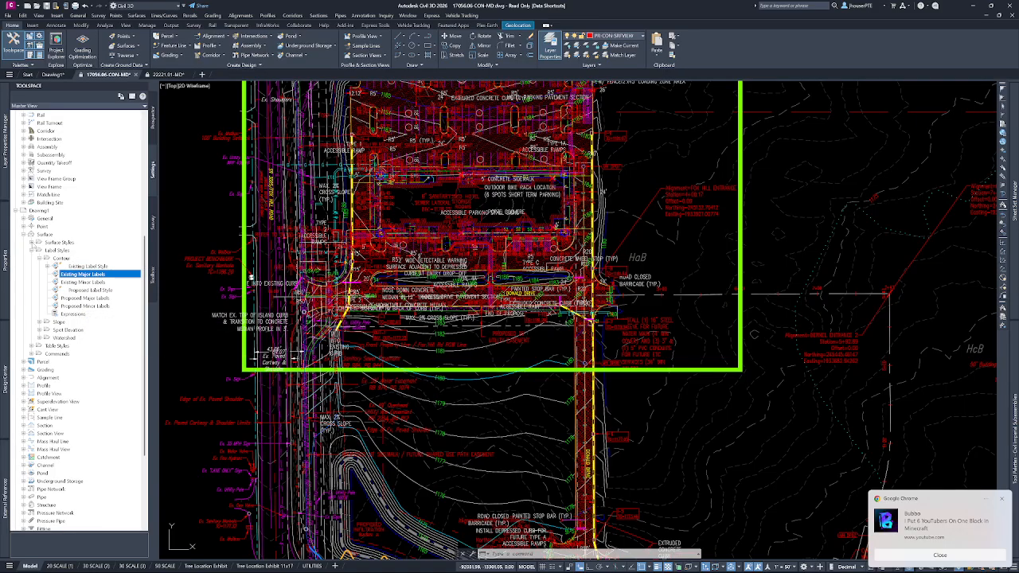
{"action": "left_click", "coordinate": [31, 243]}
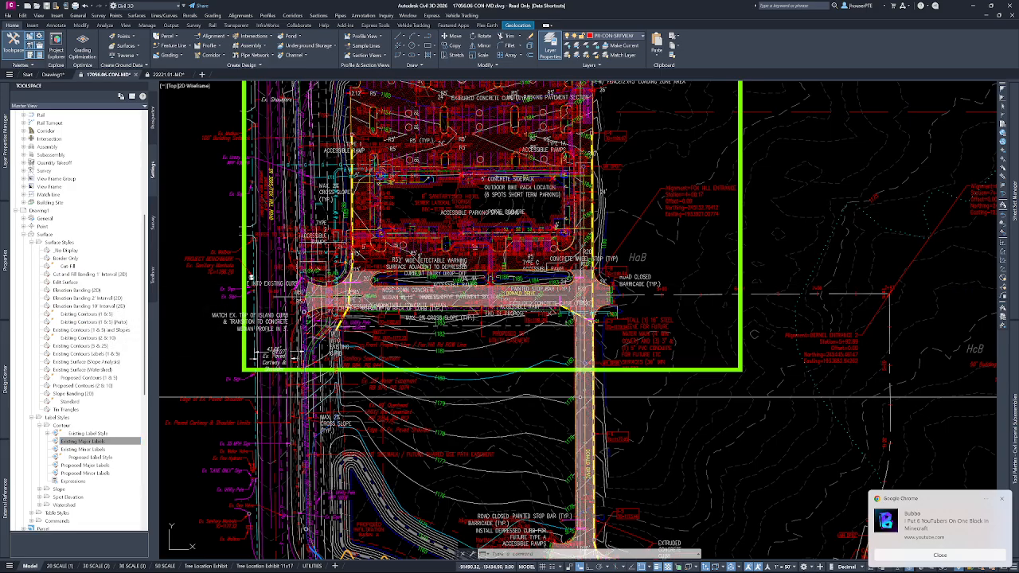
{"action": "mouse_move", "coordinate": [580, 397]}
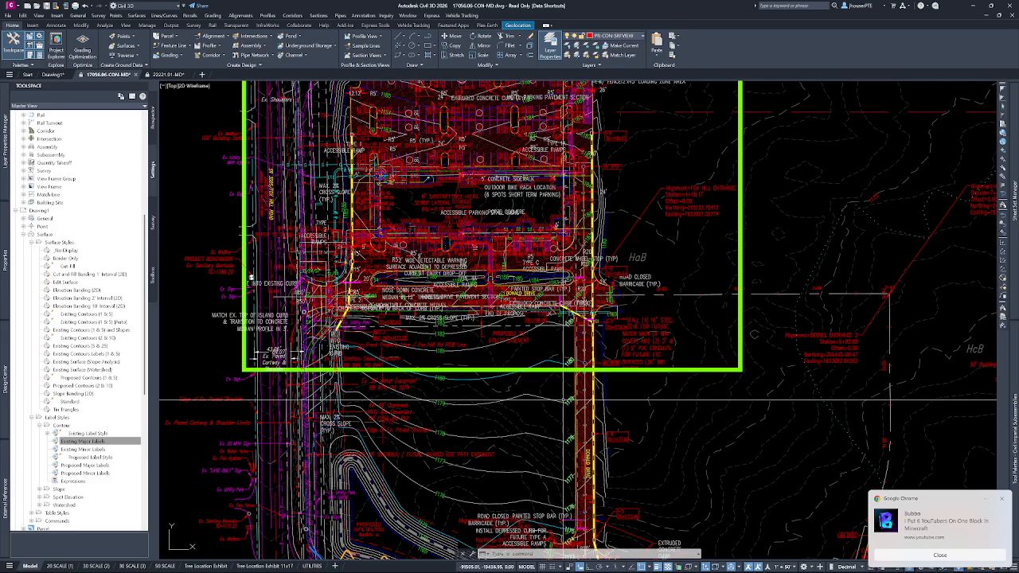
{"action": "mouse_move", "coordinate": [440, 411]}
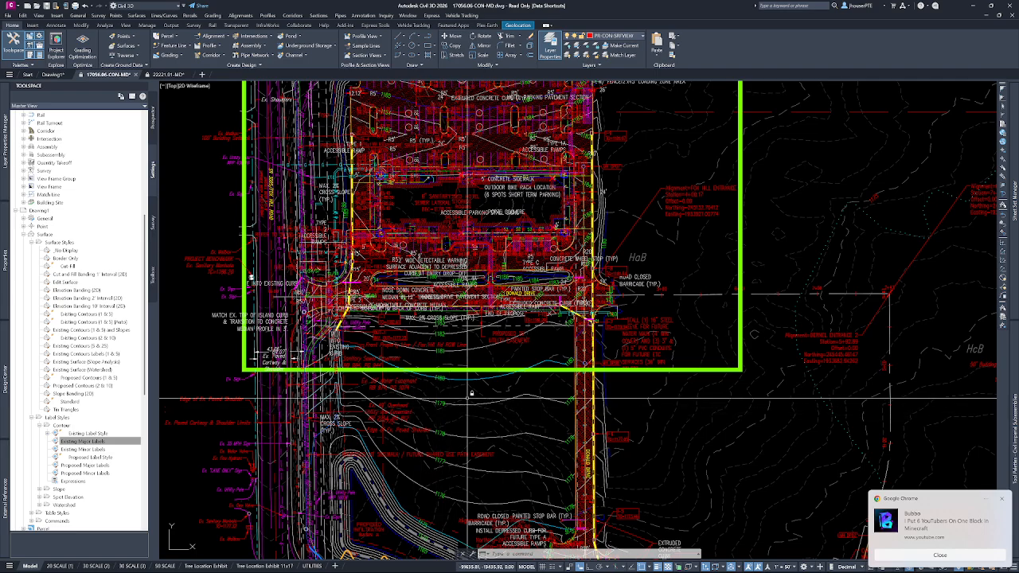
{"action": "left_click", "coordinate": [964, 555]}
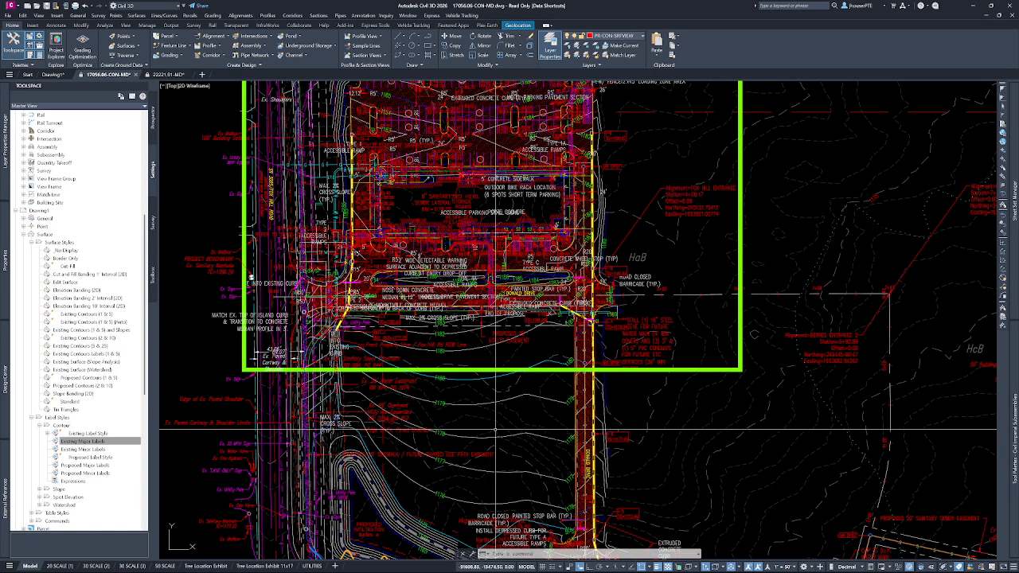
{"action": "scroll", "coordinate": [630, 338], "scroll_direction": "down", "scroll_amount": 6}
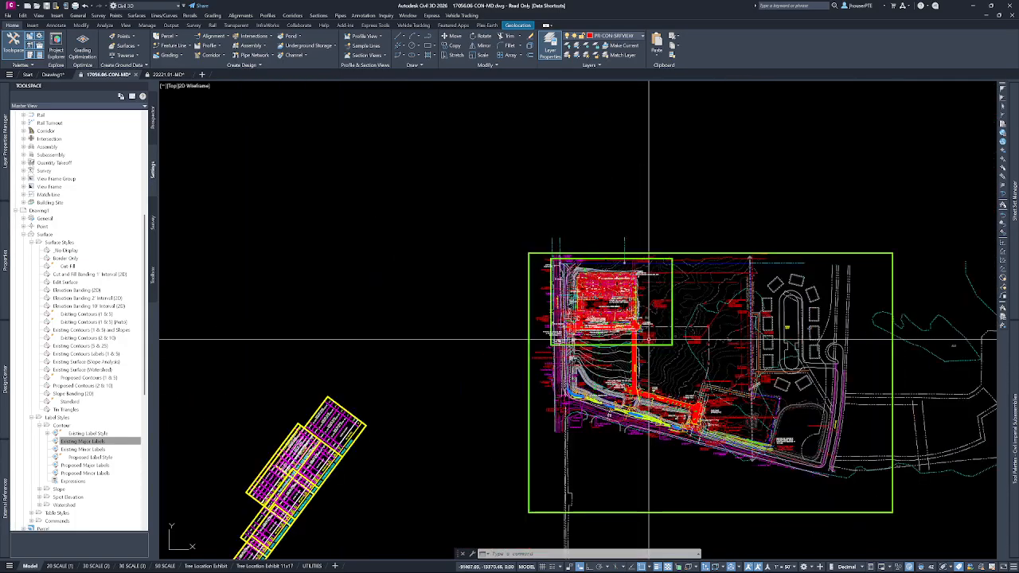
{"action": "middle_click_drag", "start_coordinate": [740, 357], "coordinate": [619, 317]}
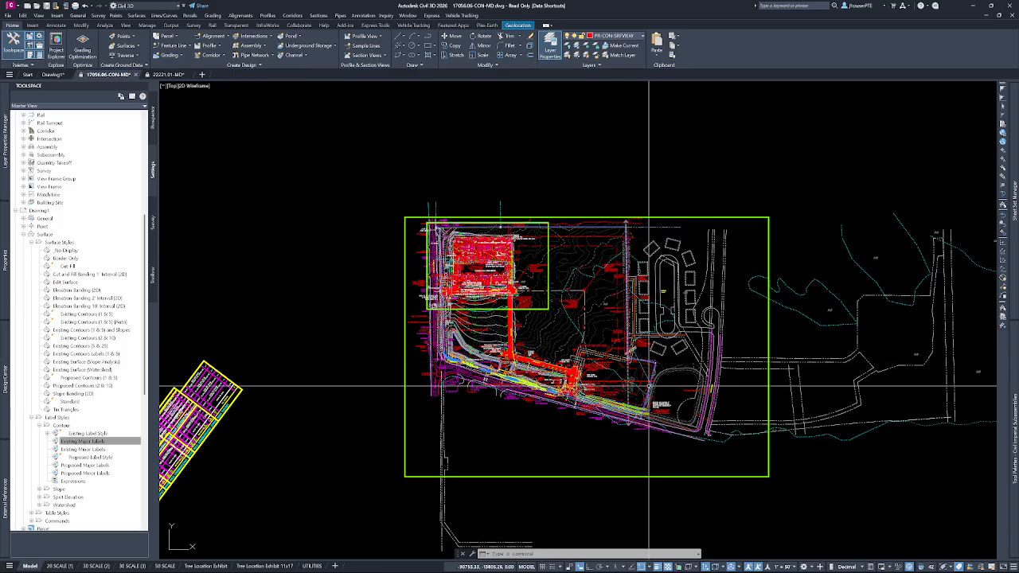
{"action": "middle_click_drag", "start_coordinate": [657, 357], "coordinate": [591, 396]}
{"action": "key", "text": "Escape"}
{"action": "key", "text": "Escape"}
{"action": "key", "text": "Escape"}
{"action": "scroll", "coordinate": [499, 340], "scroll_direction": "up", "scroll_amount": 2}
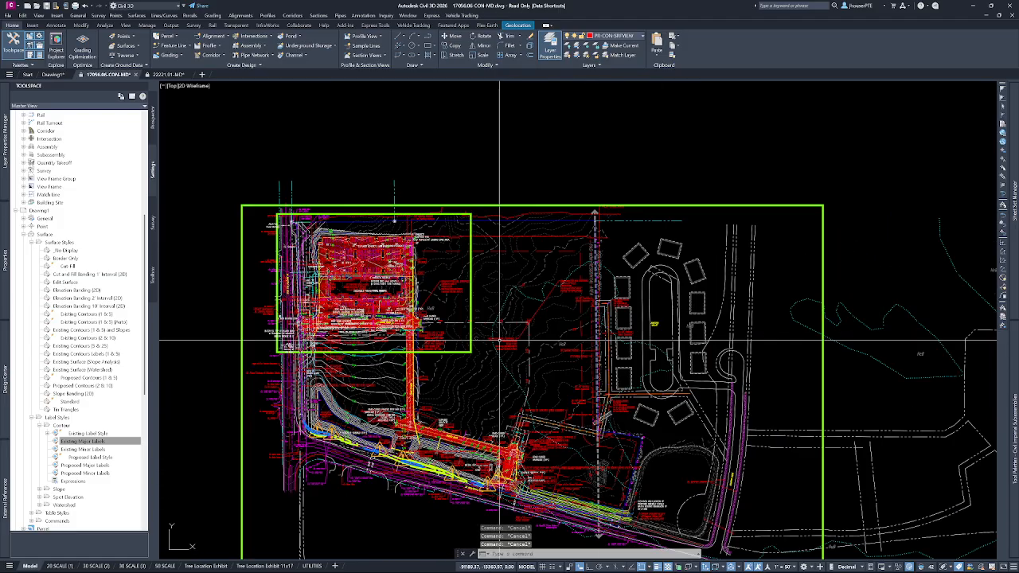
{"action": "middle_click_drag", "start_coordinate": [542, 341], "coordinate": [543, 289]}
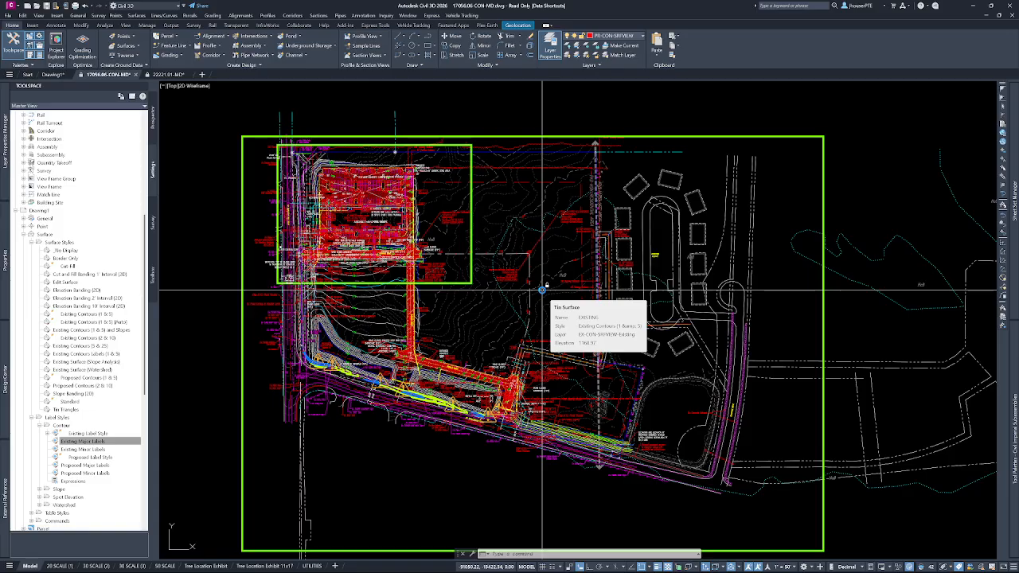
{"action": "scroll", "coordinate": [492, 228], "scroll_direction": "up", "scroll_amount": 4}
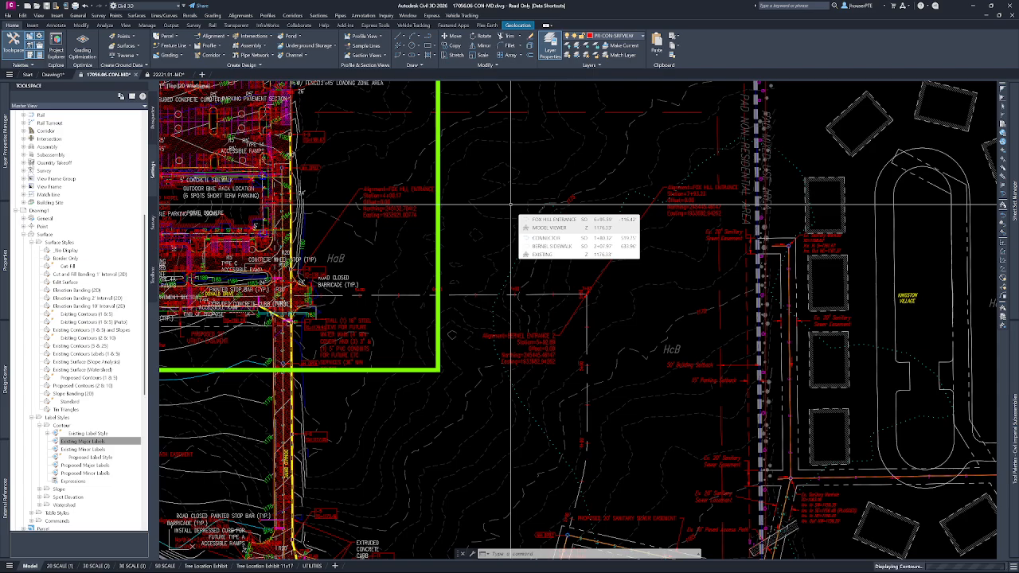
{"action": "key", "text": "Escape"}
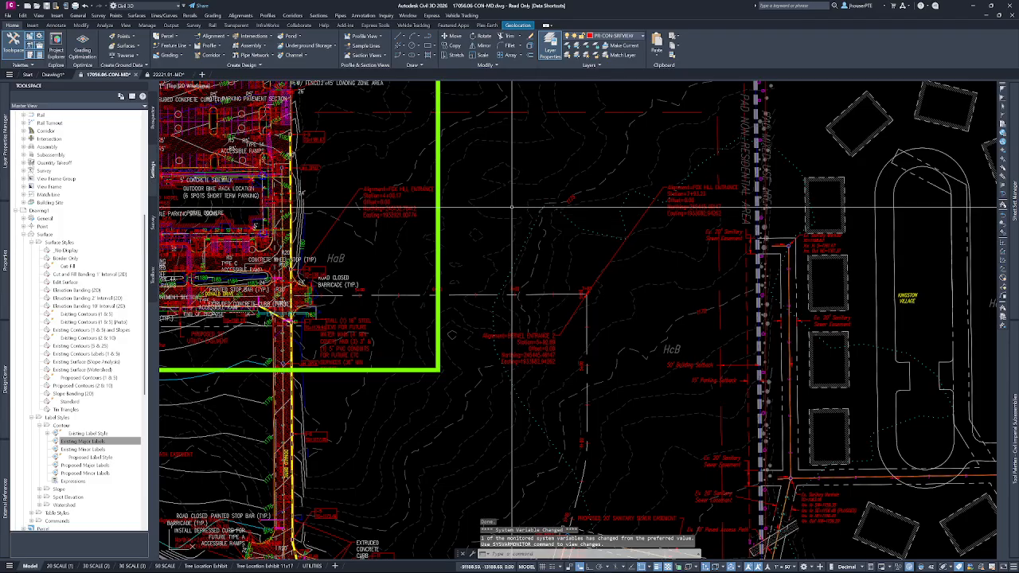
{"action": "scroll", "coordinate": [505, 223], "scroll_direction": "down", "scroll_amount": 2}
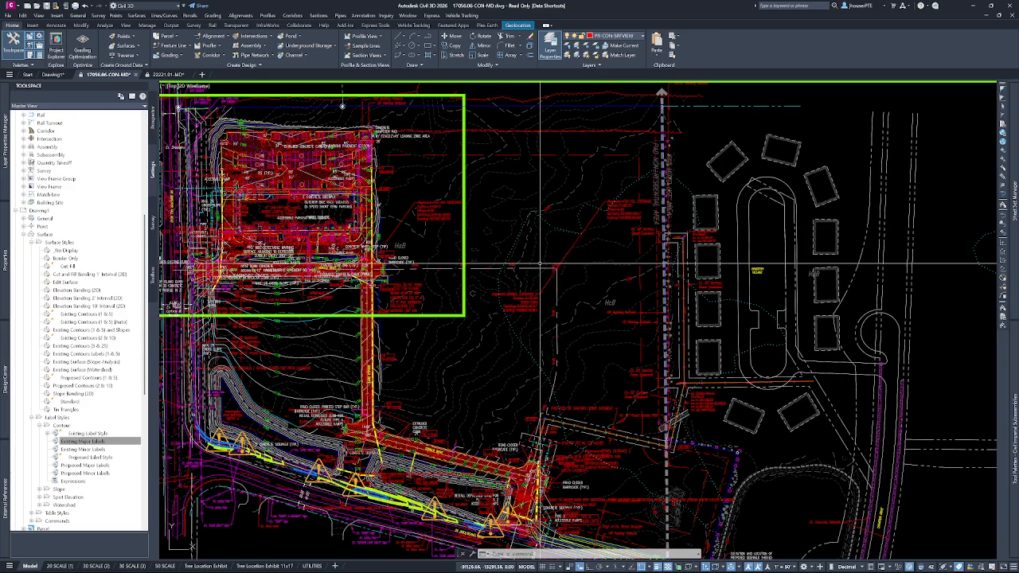
{"action": "scroll", "coordinate": [542, 239], "scroll_direction": "down", "scroll_amount": 4}
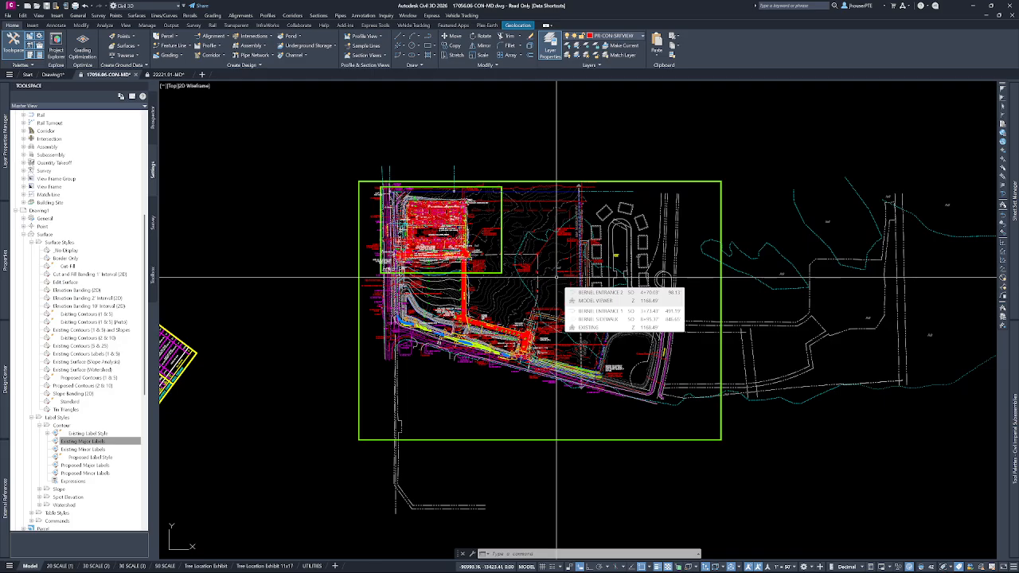
{"action": "left_click", "coordinate": [533, 152]}
{"action": "left_click", "coordinate": [522, 147]}
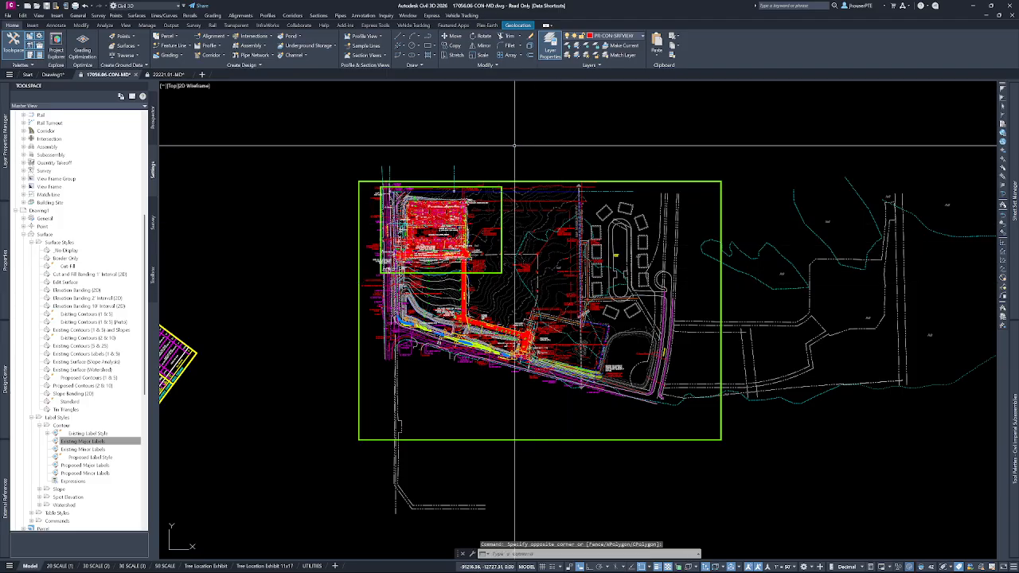
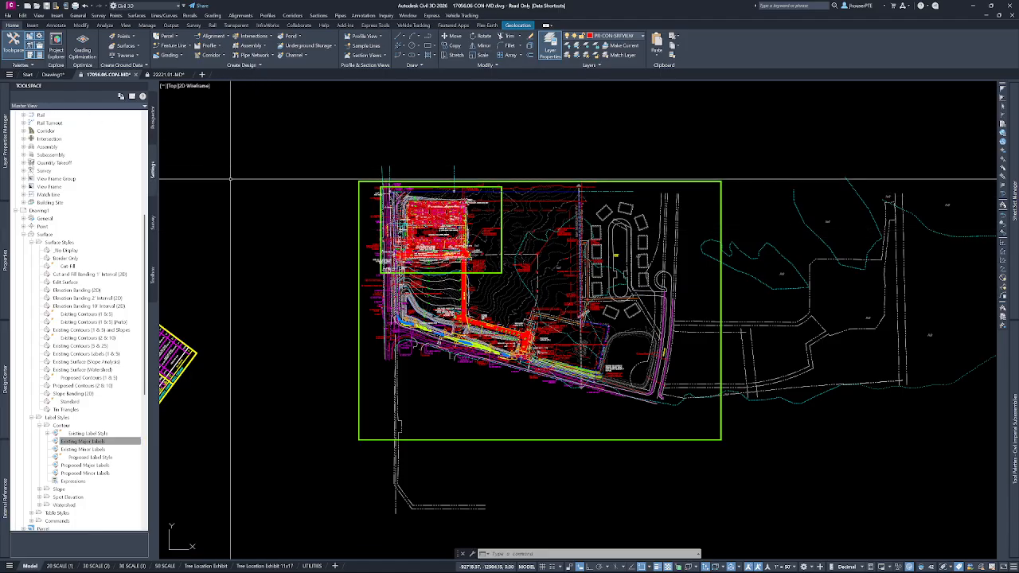
Examine the My Insights page on the start screen, covering usage details and command, feature and best-practice recommendations.
{"action": "left_click", "coordinate": [27, 74]}
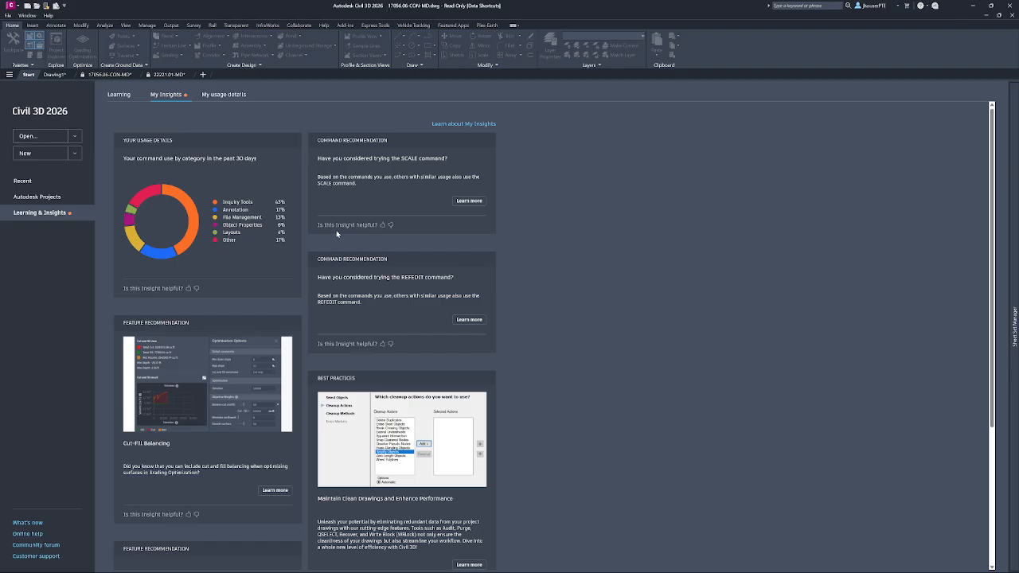
{"action": "mouse_move", "coordinate": [195, 229]}
{"action": "mouse_move", "coordinate": [142, 196]}
{"action": "mouse_move", "coordinate": [274, 206]}
{"action": "scroll", "coordinate": [531, 263], "scroll_direction": "down", "scroll_amount": 3}
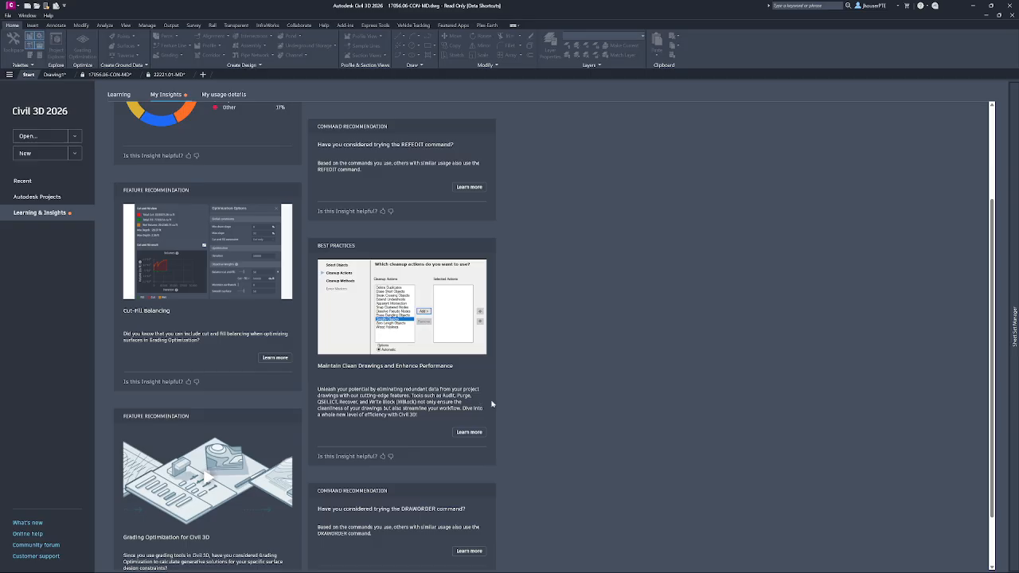
{"action": "scroll", "coordinate": [525, 359], "scroll_direction": "down", "scroll_amount": 1}
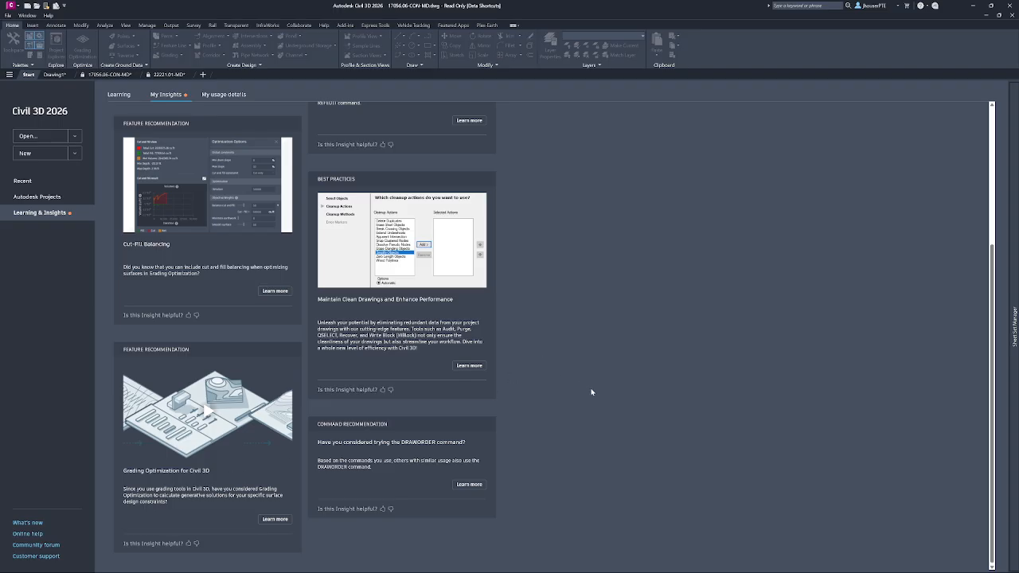
{"action": "scroll", "coordinate": [590, 391], "scroll_direction": "up", "scroll_amount": 5}
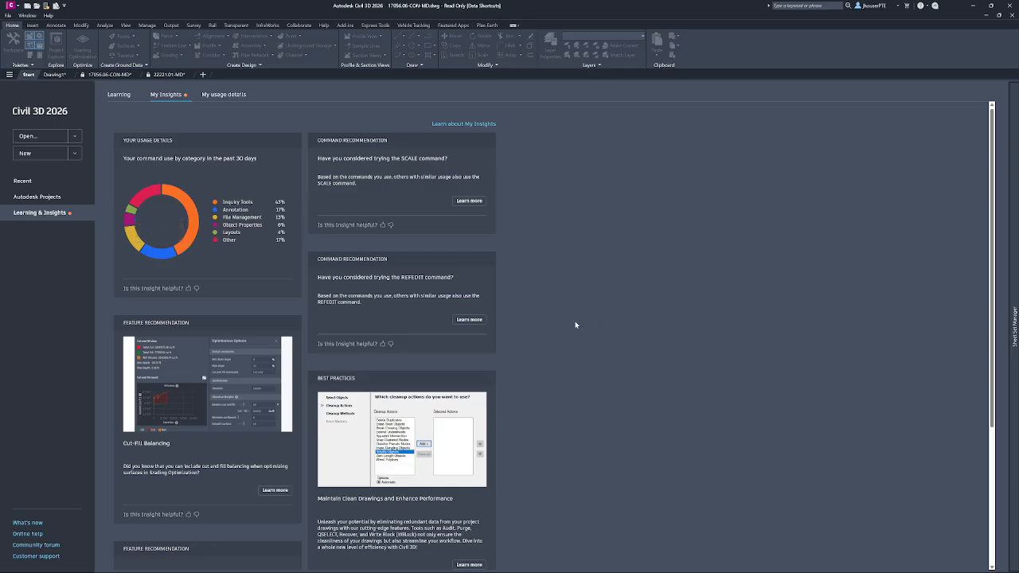
{"action": "scroll", "coordinate": [575, 325], "scroll_direction": "down", "scroll_amount": 3}
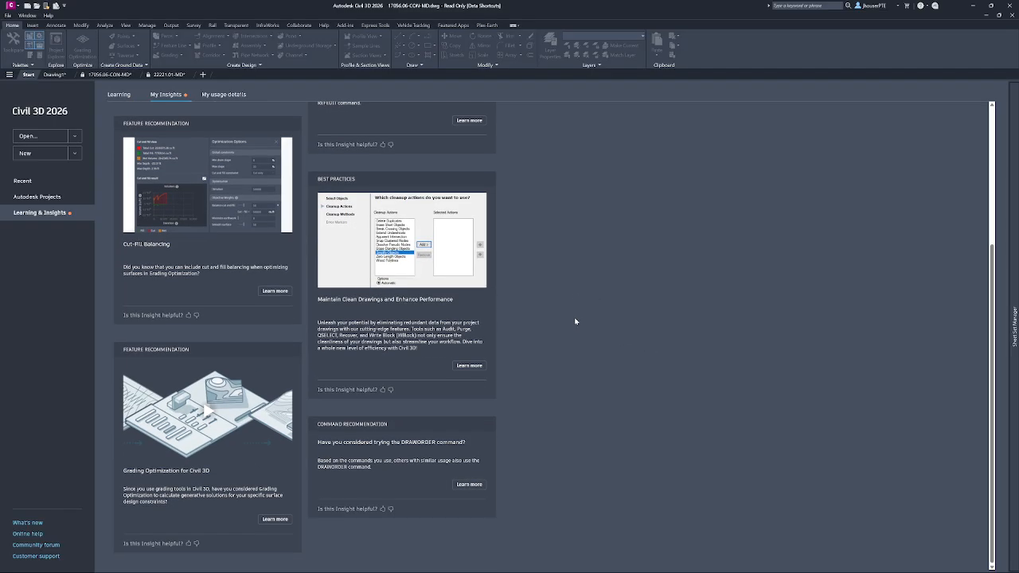
{"action": "scroll", "coordinate": [583, 319], "scroll_direction": "up", "scroll_amount": 3}
{"action": "scroll", "coordinate": [586, 317], "scroll_direction": "down", "scroll_amount": 3}
{"action": "scroll", "coordinate": [567, 416], "scroll_direction": "up", "scroll_amount": 3}
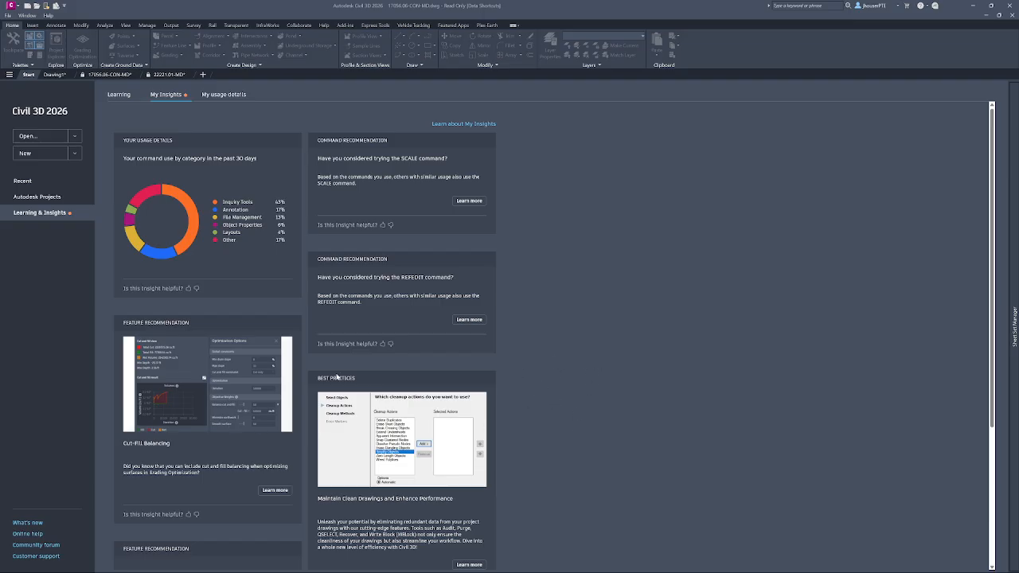
{"action": "scroll", "coordinate": [556, 358], "scroll_direction": "down", "scroll_amount": 3}
{"action": "scroll", "coordinate": [555, 358], "scroll_direction": "up", "scroll_amount": 3}
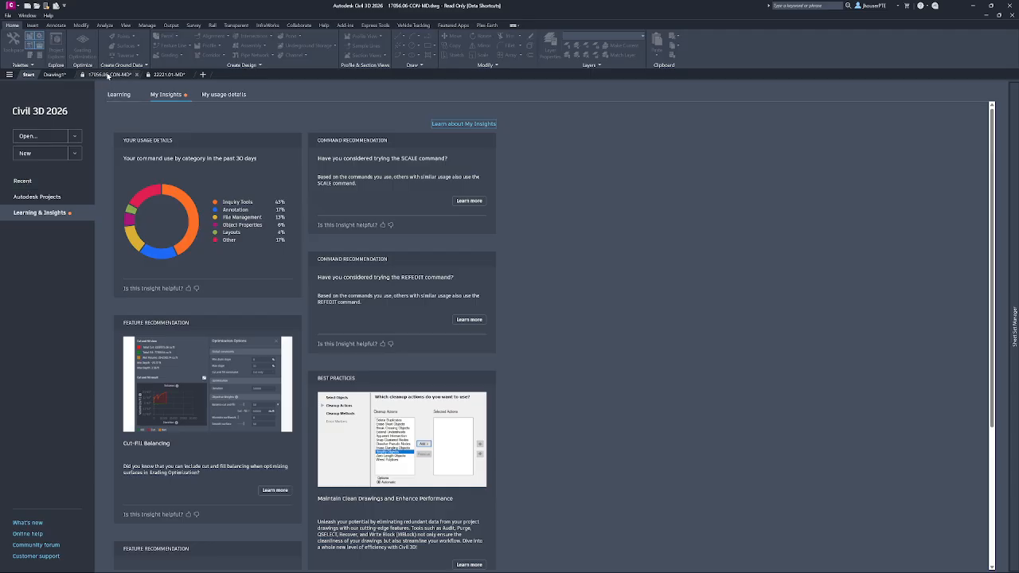
Switch back to the 17056.06-CON-MD drawing.
{"action": "left_click", "coordinate": [107, 75]}
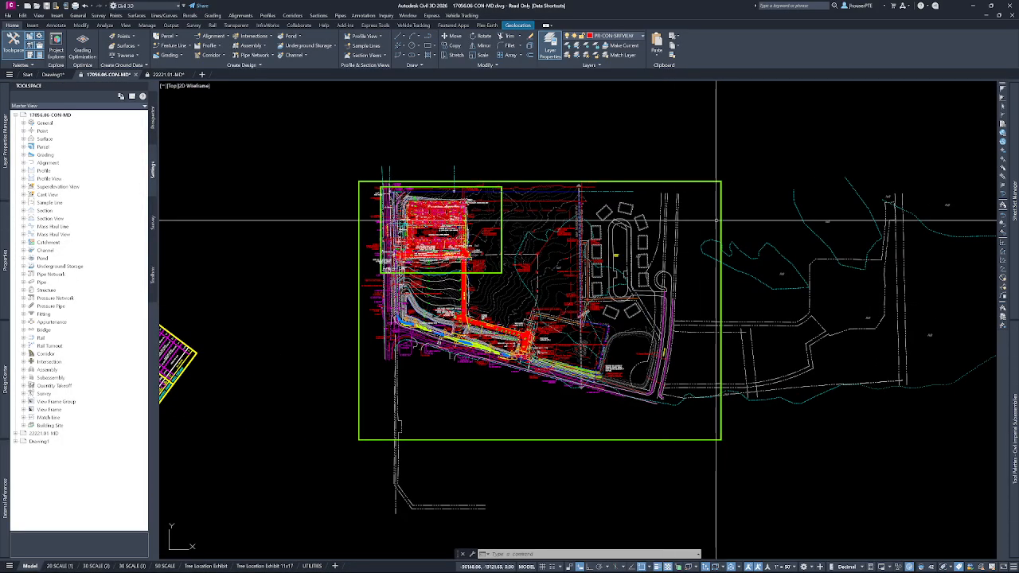
{"action": "middle_click_drag", "start_coordinate": [845, 420], "coordinate": [739, 433]}
{"action": "mouse_move", "coordinate": [1013, 135]}
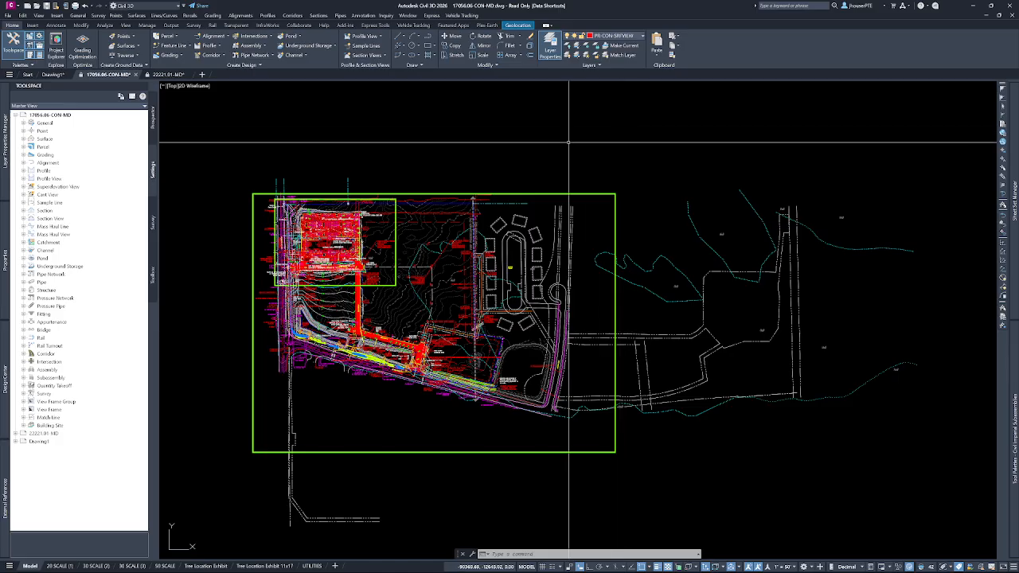
Start a polyline in the empty area above the site plan and try to locate its next point by point number.
{"action": "left_click", "coordinate": [428, 38]}
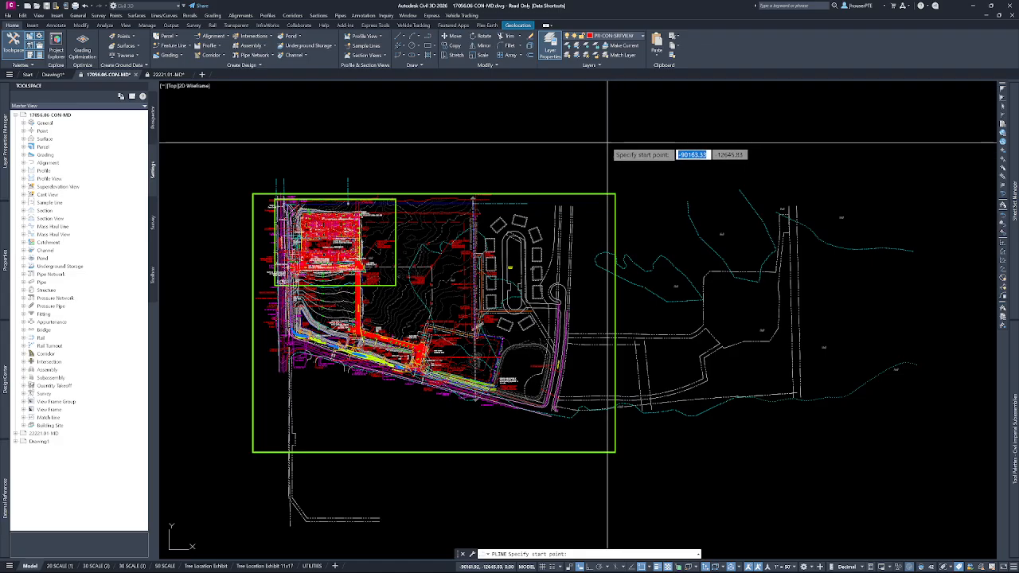
{"action": "left_click", "coordinate": [565, 126]}
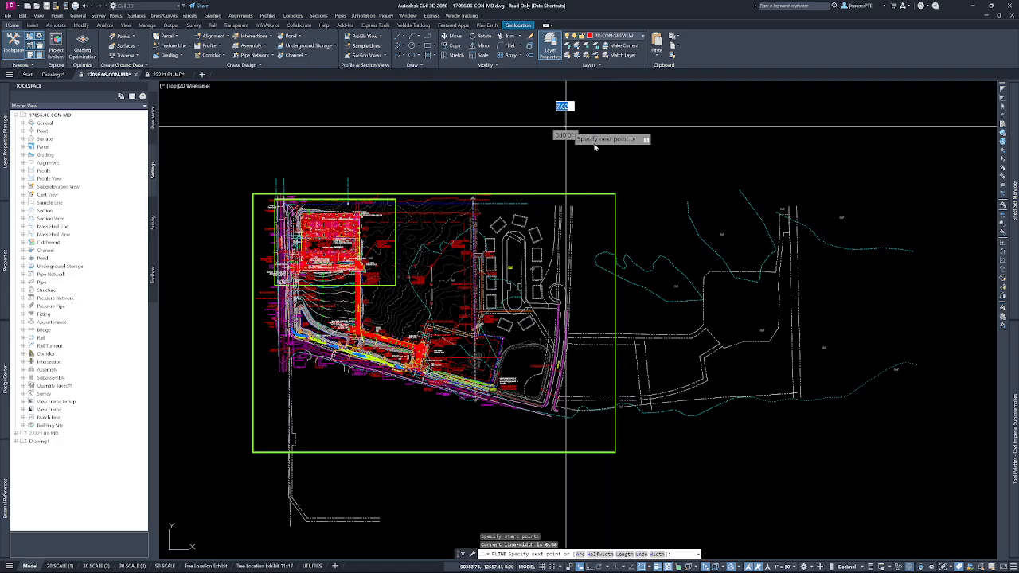
{"action": "left_click", "coordinate": [1004, 152]}
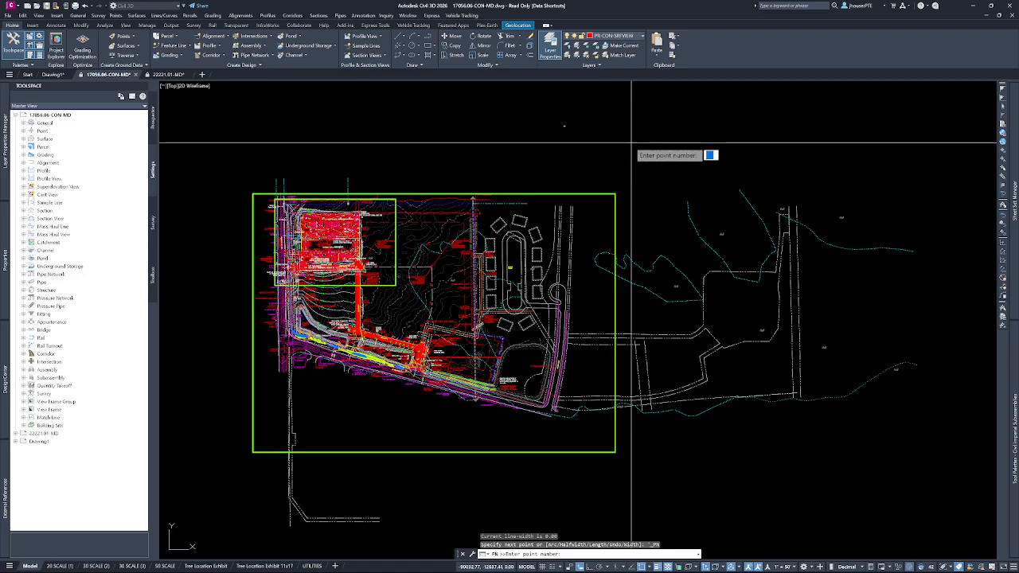
{"action": "key", "text": "Escape"}
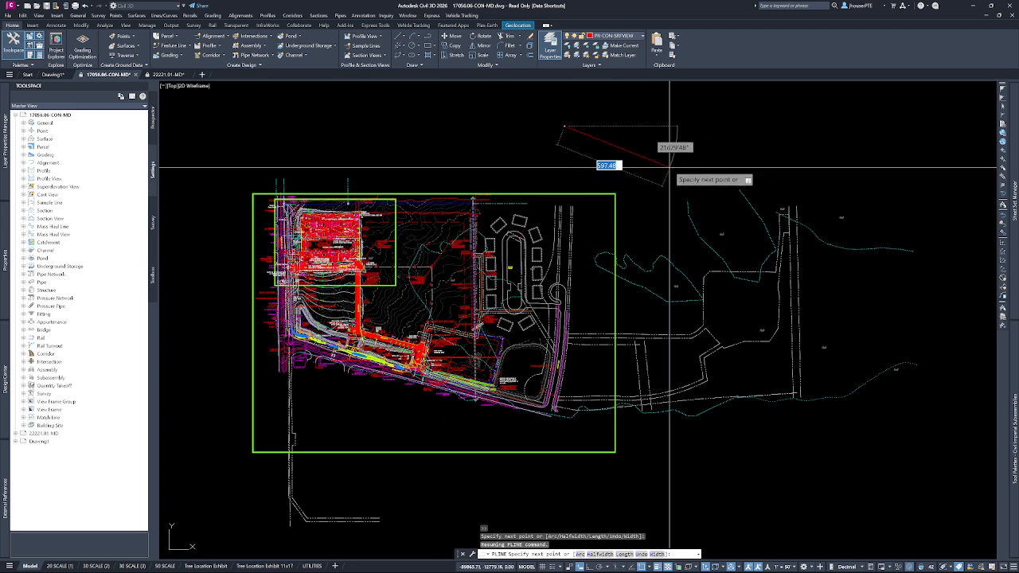
{"action": "key", "text": "Escape"}
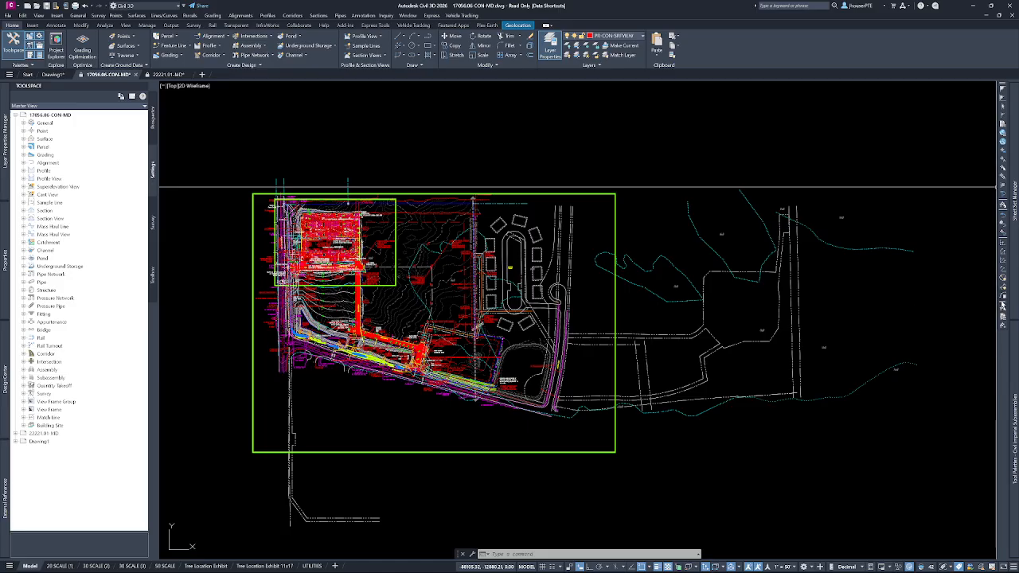
{"action": "left_click", "coordinate": [1002, 310]}
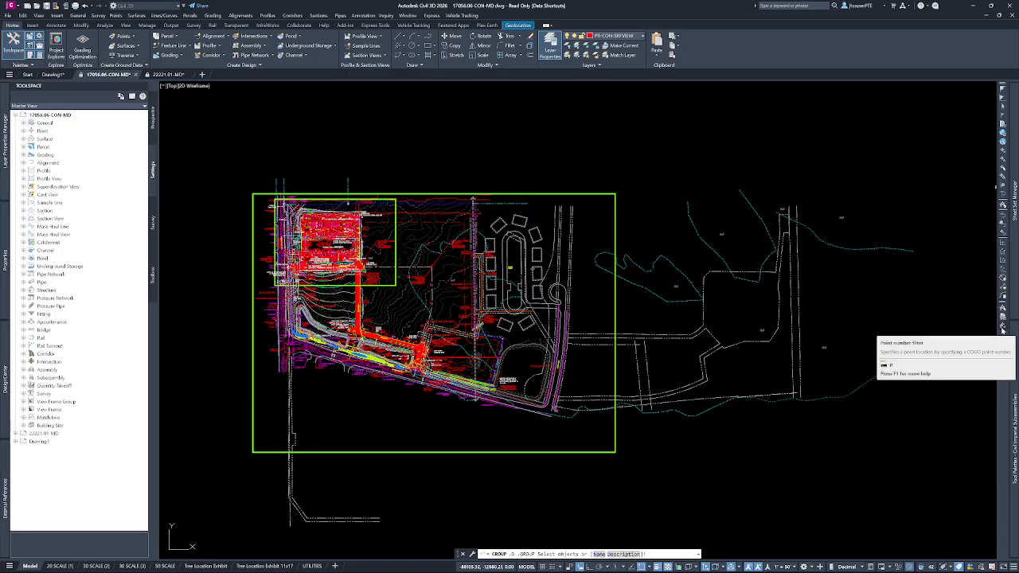
{"action": "key", "text": "Escape"}
{"action": "key", "text": "Escape"}
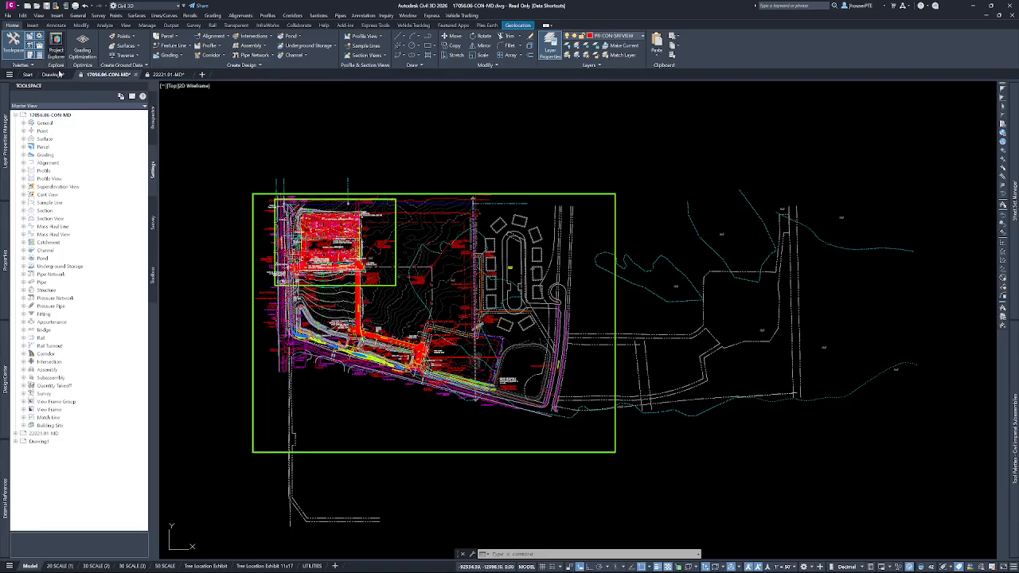
Open Project Explorer for the current drawing and enlarge its window over the drawing area.
{"action": "left_click", "coordinate": [79, 57]}
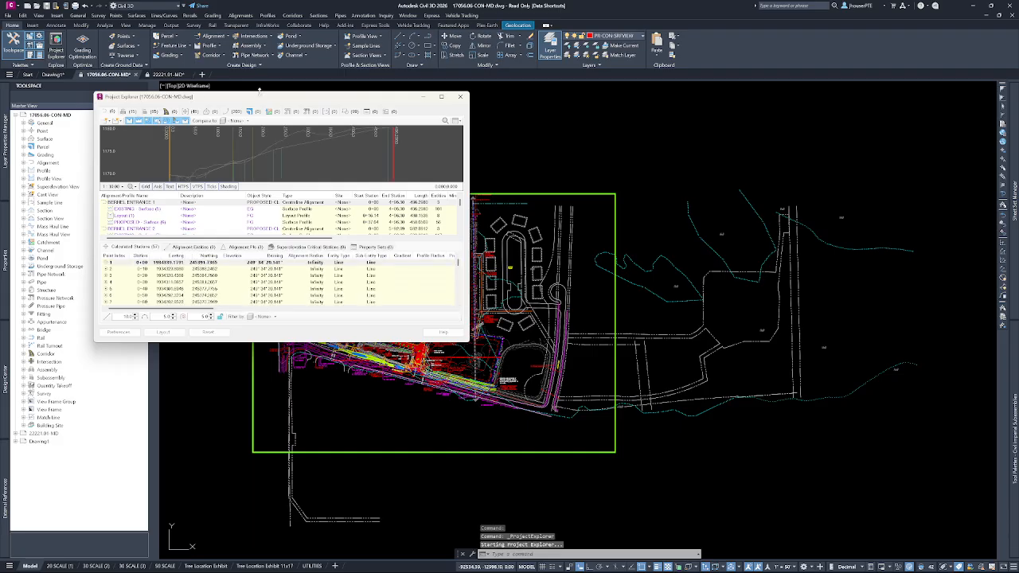
{"action": "mouse_move", "coordinate": [264, 101]}
{"action": "left_mouse_down"}
{"action": "mouse_move", "coordinate": [356, 113]}
{"action": "mouse_move", "coordinate": [405, 168]}
{"action": "mouse_move", "coordinate": [447, 168]}
{"action": "mouse_move", "coordinate": [472, 152]}
{"action": "left_mouse_up"}
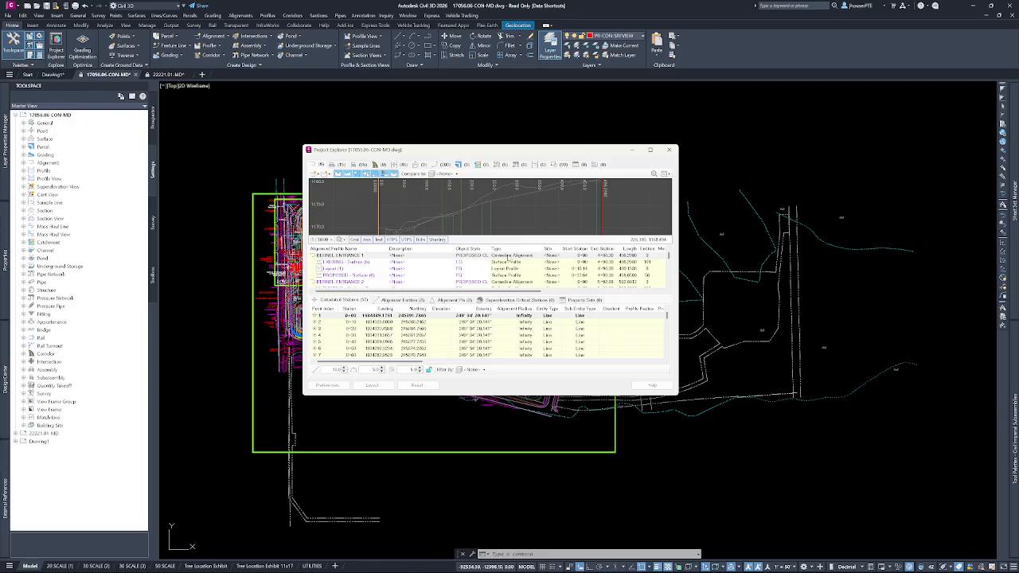
{"action": "left_click_drag", "start_coordinate": [444, 156], "coordinate": [307, 99]}
{"action": "left_click_drag", "start_coordinate": [542, 338], "coordinate": [932, 530]}
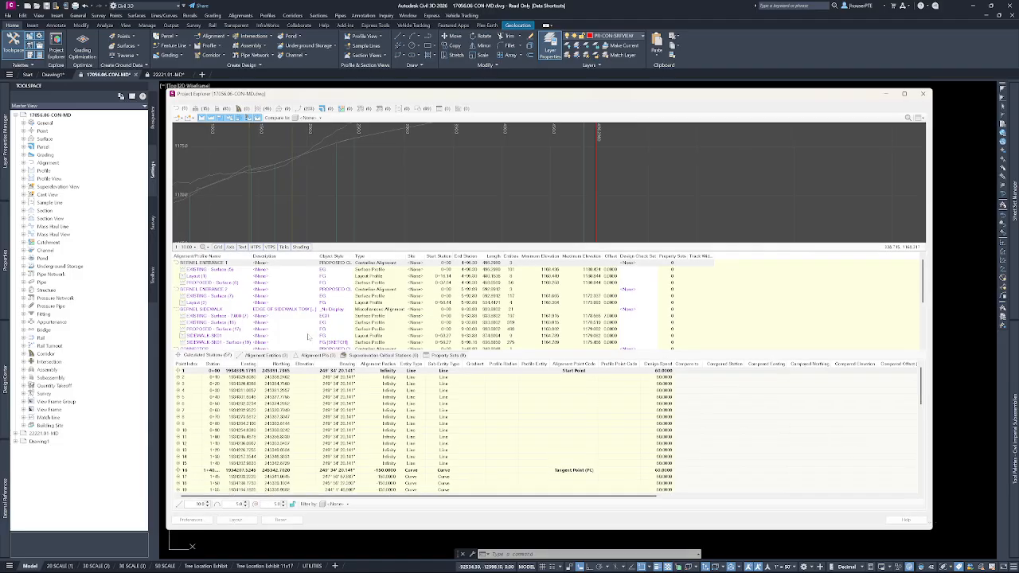
Display the SANITARY pipe network's profile view and structures in Project Explorer, enlarging the structure list.
{"action": "left_click", "coordinate": [360, 109]}
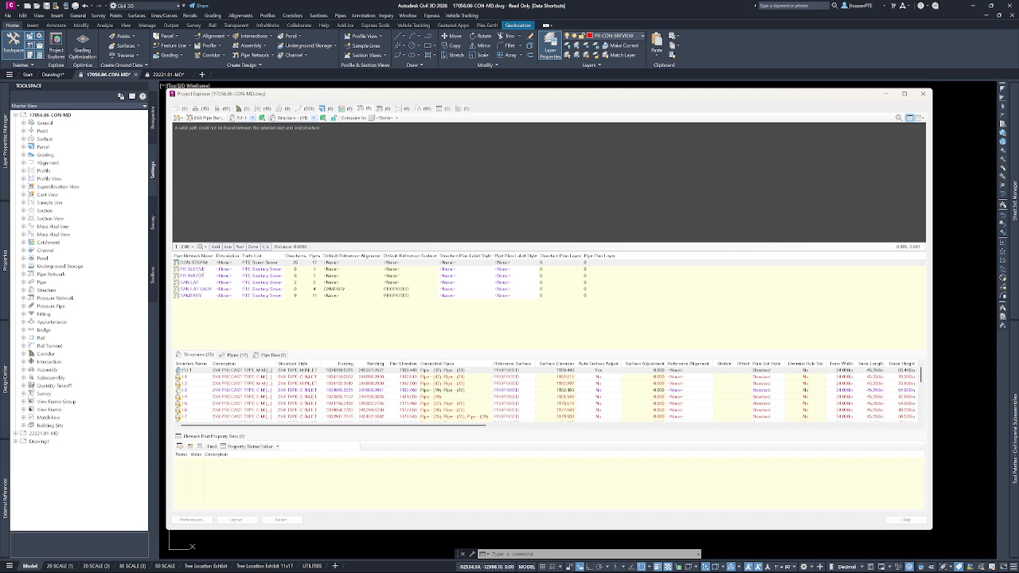
{"action": "left_click", "coordinate": [197, 296]}
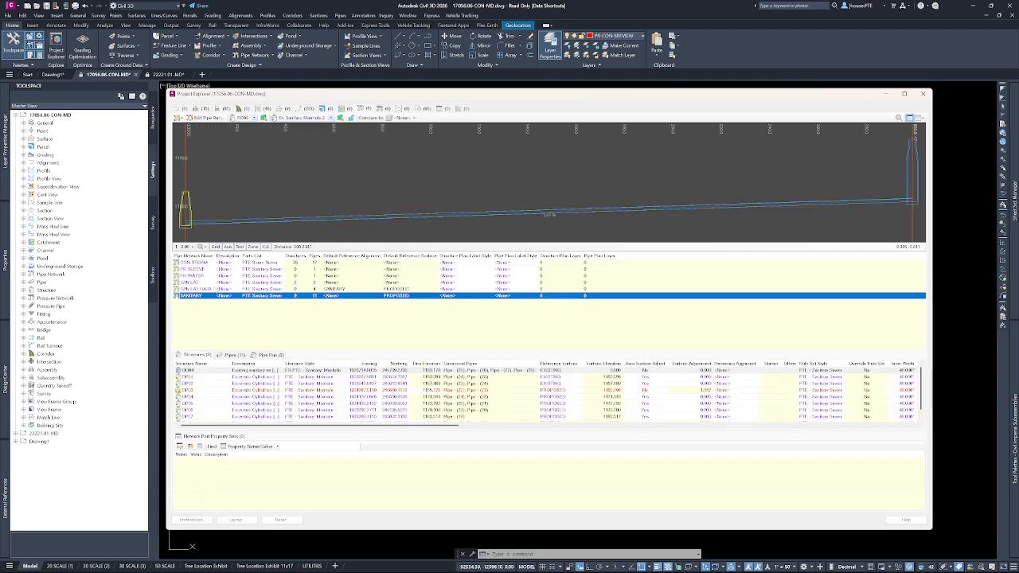
{"action": "scroll", "coordinate": [509, 169], "scroll_direction": "down", "scroll_amount": 2}
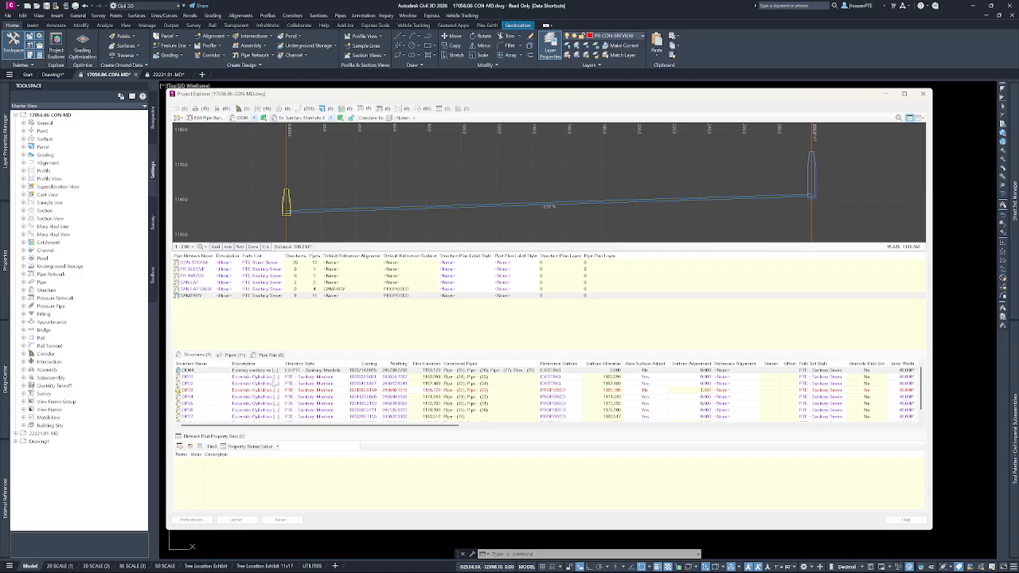
{"action": "left_click", "coordinate": [495, 349]}
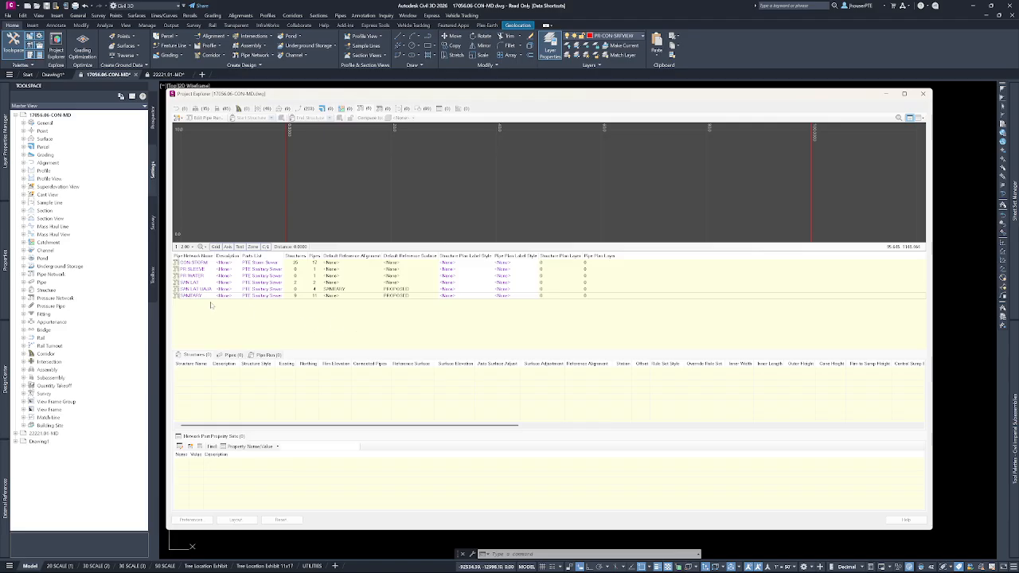
{"action": "left_click", "coordinate": [239, 295]}
{"action": "left_click_drag", "start_coordinate": [435, 356], "coordinate": [417, 320]}
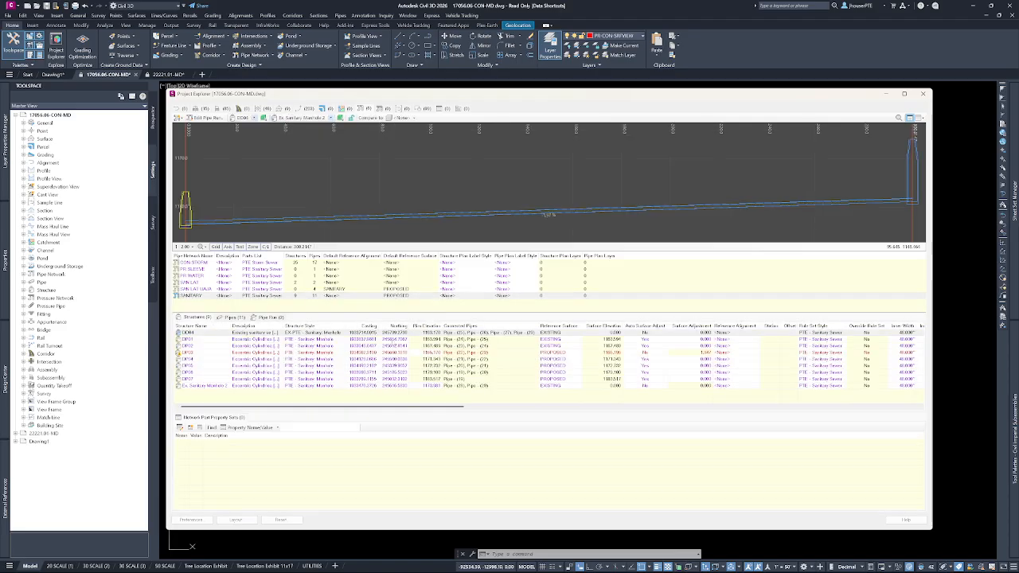
Try the description option for the first structure of the SANITARY network.
{"action": "left_click", "coordinate": [253, 335]}
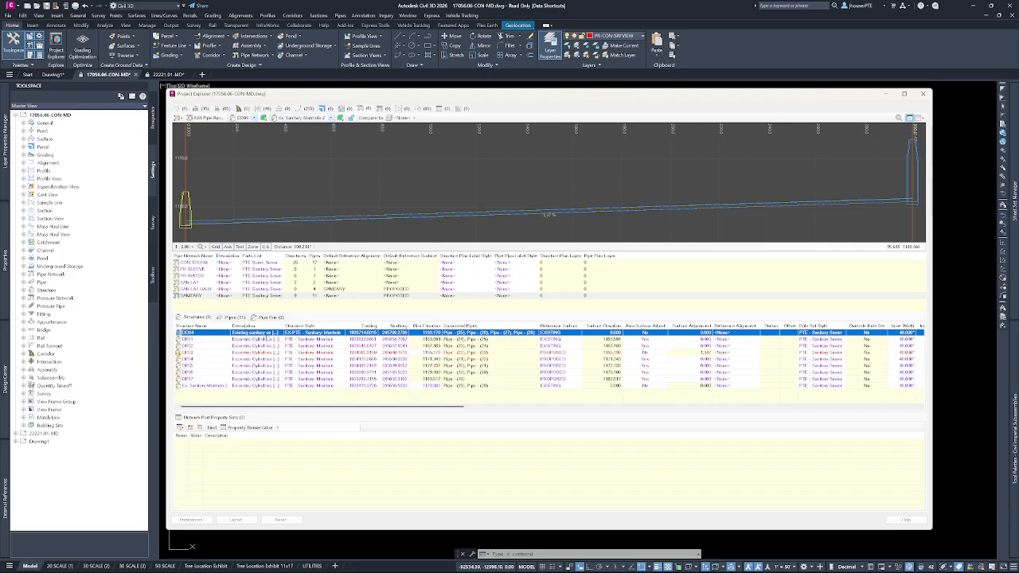
{"action": "right_click", "coordinate": [263, 334]}
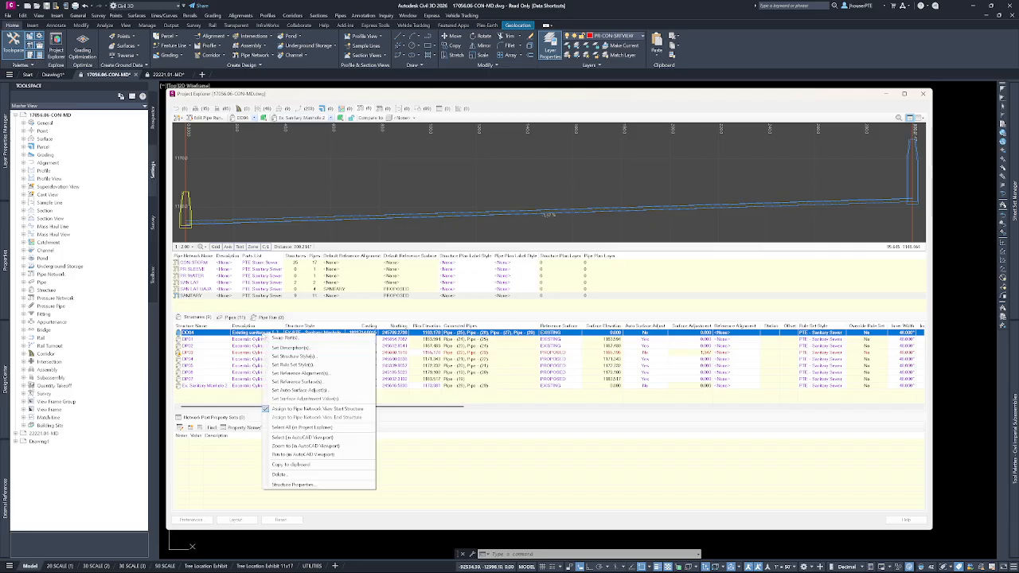
{"action": "left_click", "coordinate": [291, 347]}
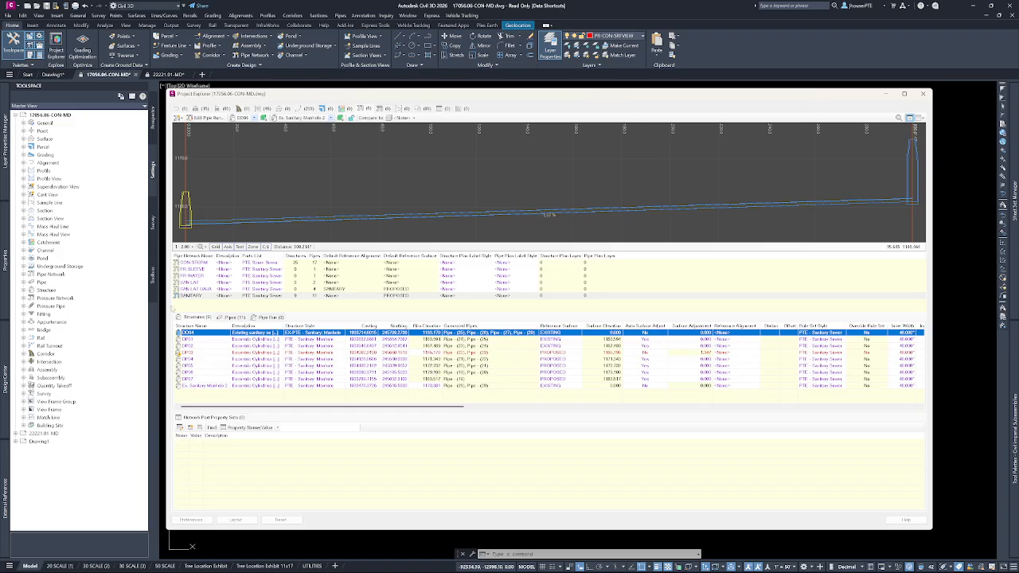
Select the first structures through I-10 of the CON-STORM network and open their shared description for editing, cancelling without a change.
{"action": "left_click", "coordinate": [191, 262]}
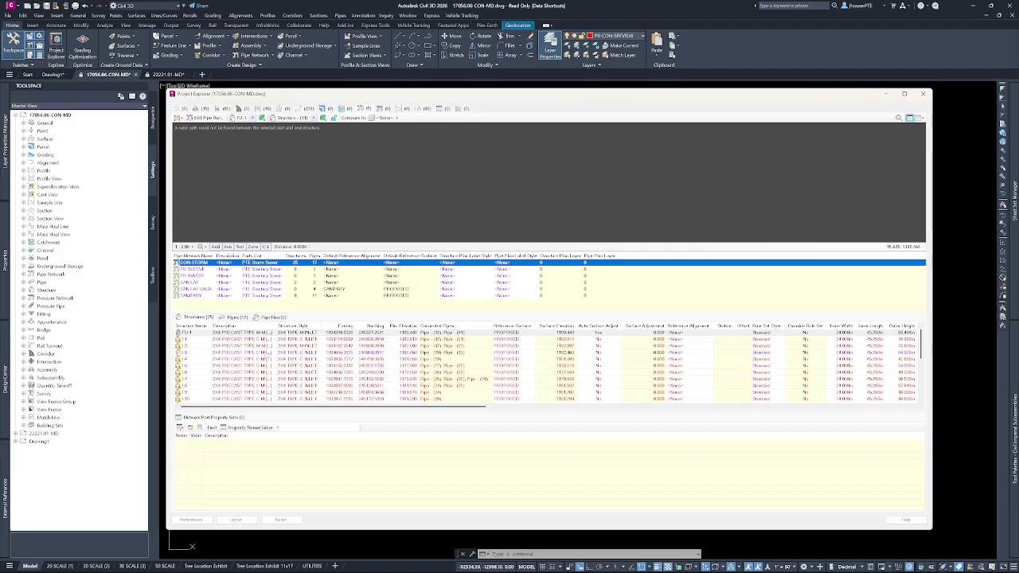
{"action": "left_click", "coordinate": [247, 399], "text": "shift"}
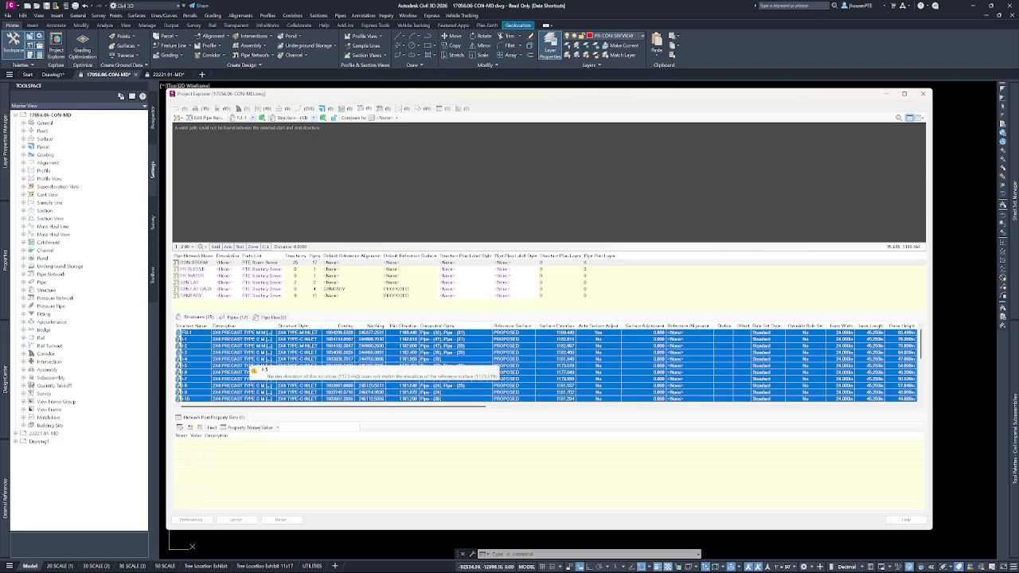
{"action": "right_click", "coordinate": [269, 359]}
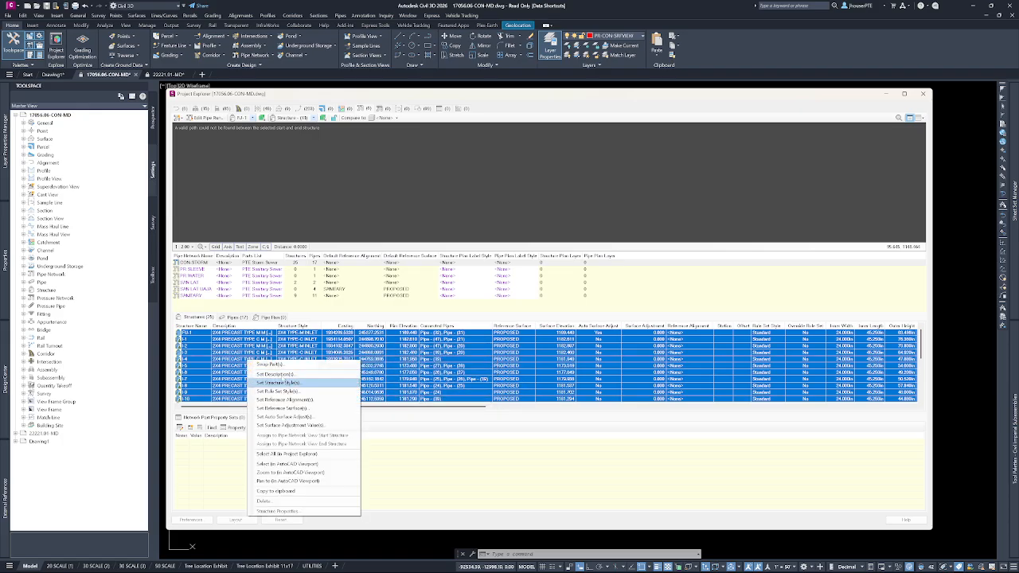
{"action": "left_click", "coordinate": [287, 374]}
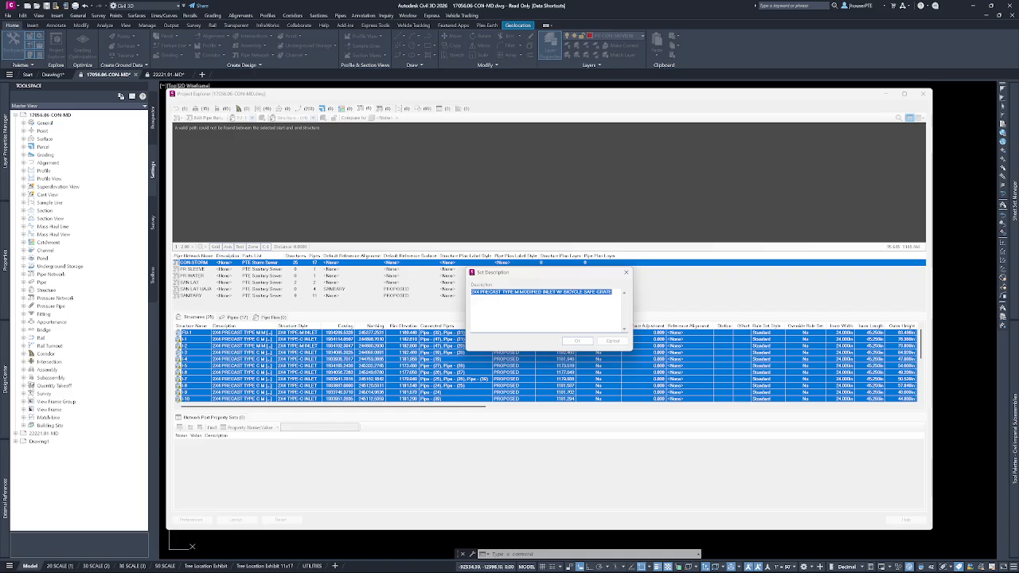
{"action": "left_click", "coordinate": [604, 340]}
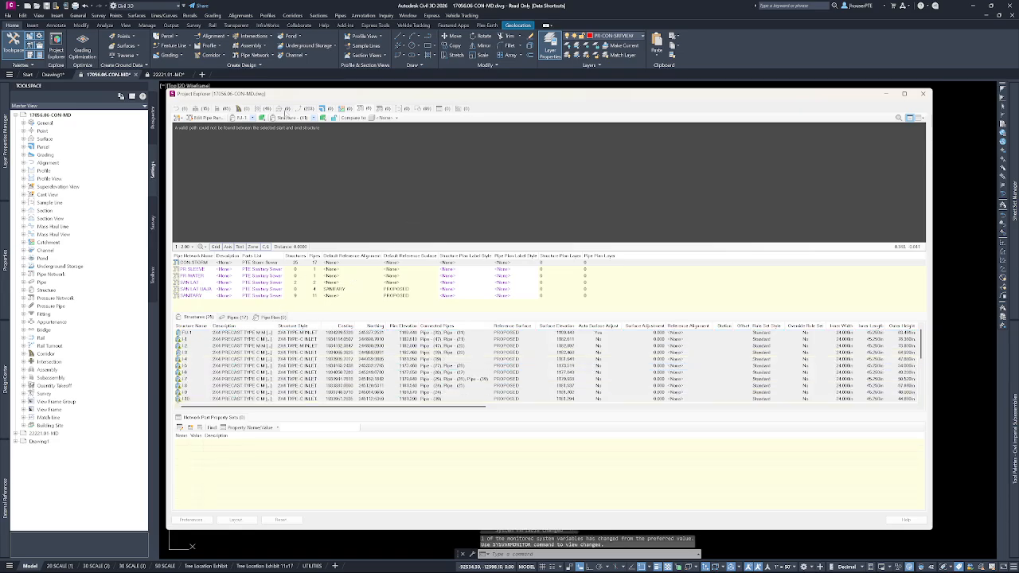
Review the drawing's surfaces, subassemblies and feature lines in Project Explorer.
{"action": "left_click", "coordinate": [284, 109]}
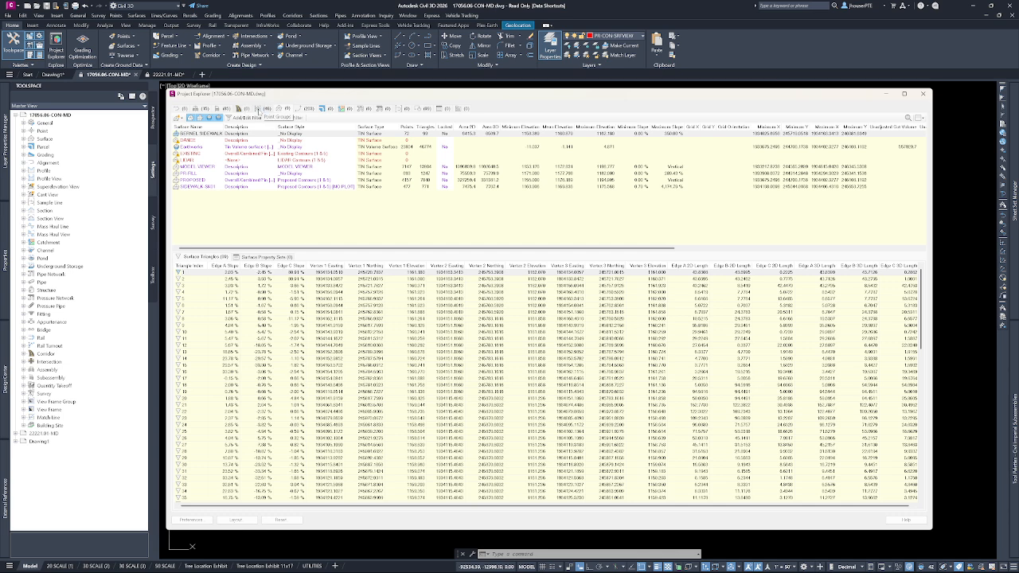
{"action": "left_click", "coordinate": [226, 109]}
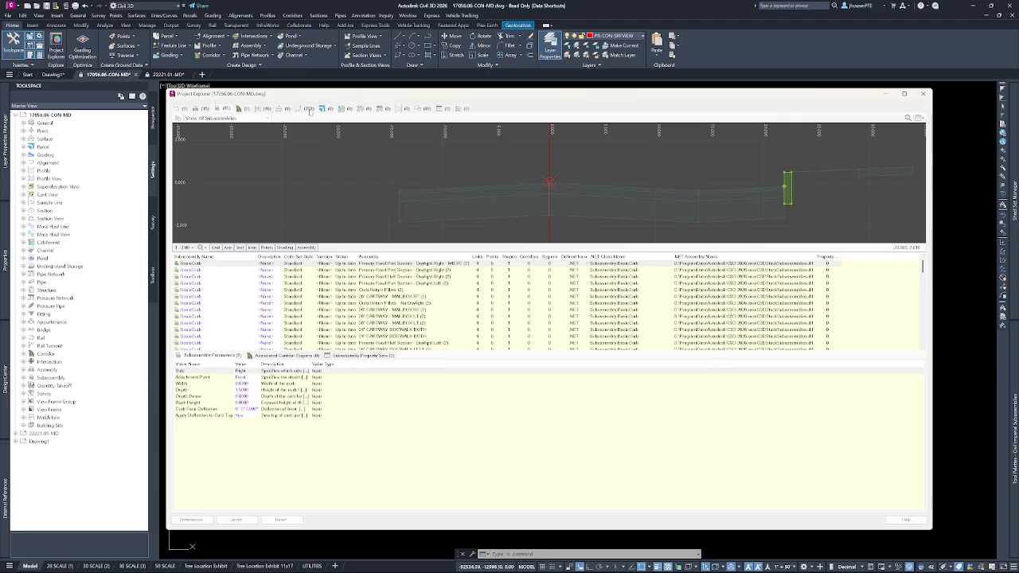
{"action": "left_click", "coordinate": [309, 108]}
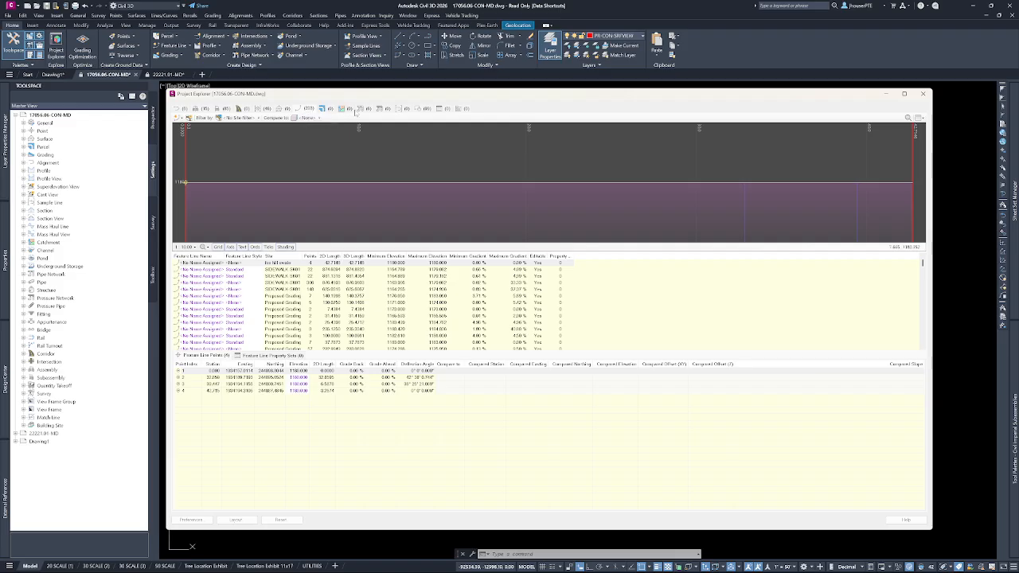
Display the SANITARY pipe network's profile view and structure list, then close Project Explorer.
{"action": "left_click", "coordinate": [368, 109]}
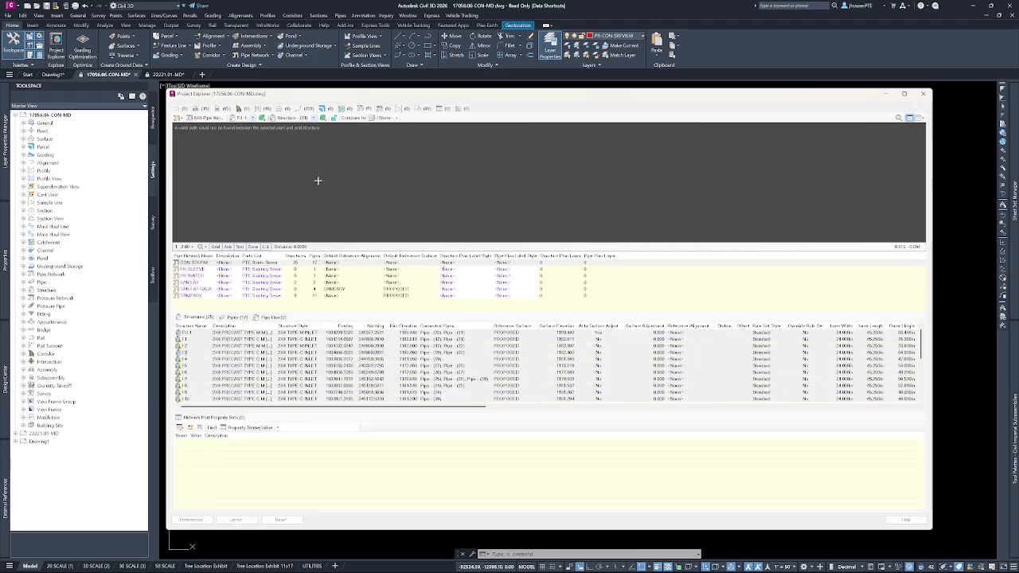
{"action": "left_click", "coordinate": [199, 296]}
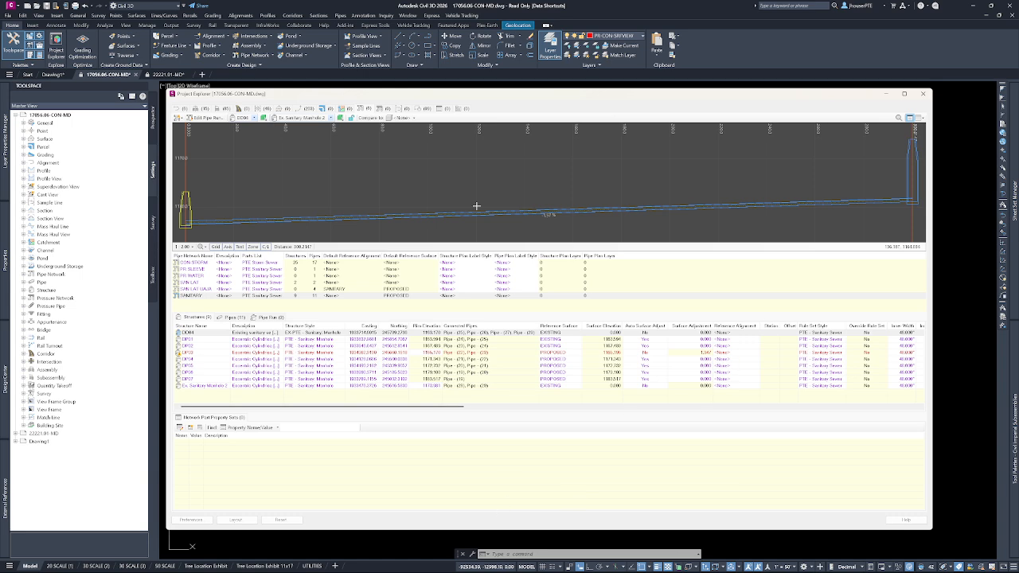
{"action": "left_click", "coordinate": [922, 94]}
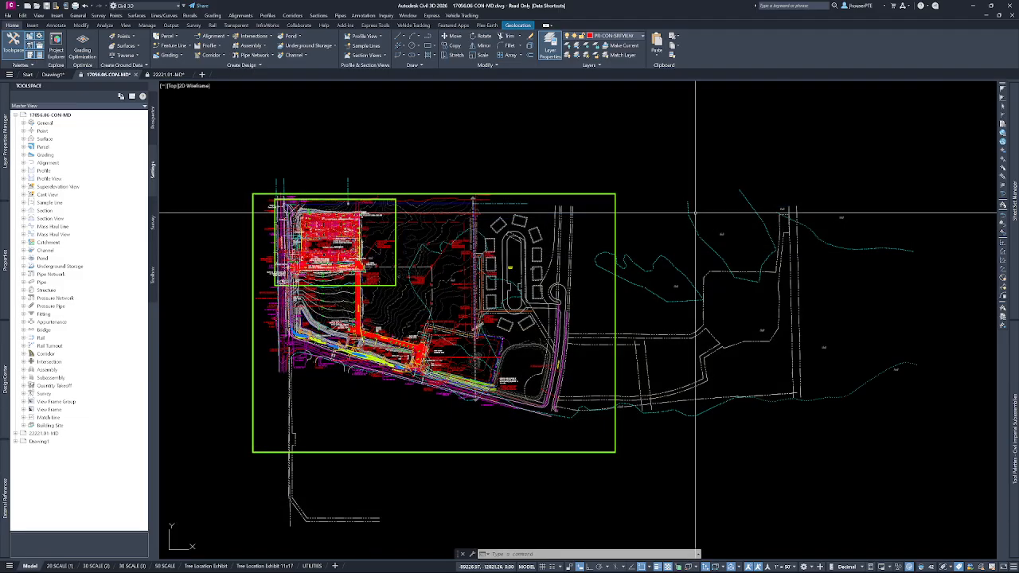
{"action": "key", "text": "Escape"}
{"action": "key", "text": "Escape"}
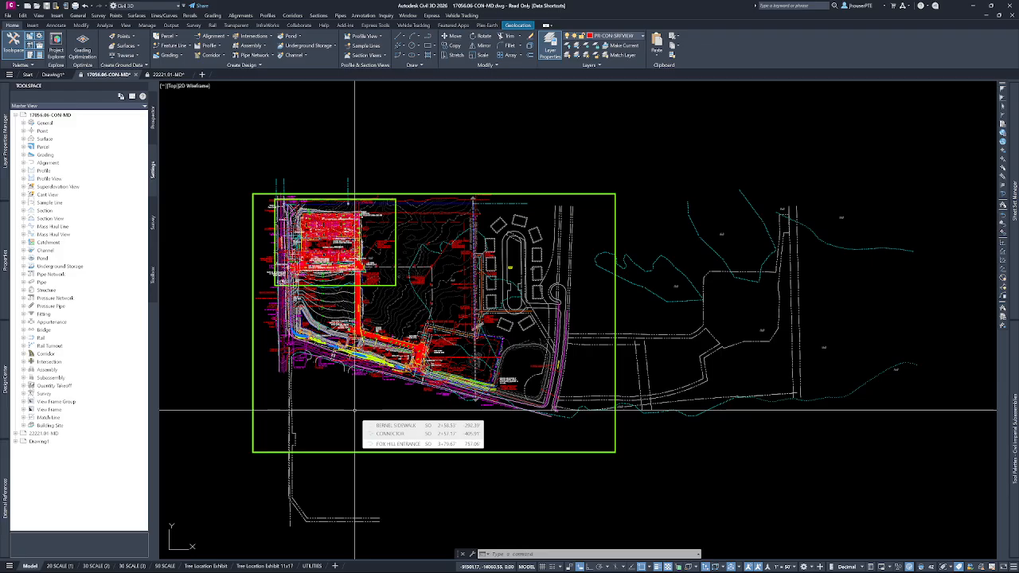
{"action": "key", "text": "Escape"}
{"action": "key", "text": "Escape"}
{"action": "key", "text": "Escape"}
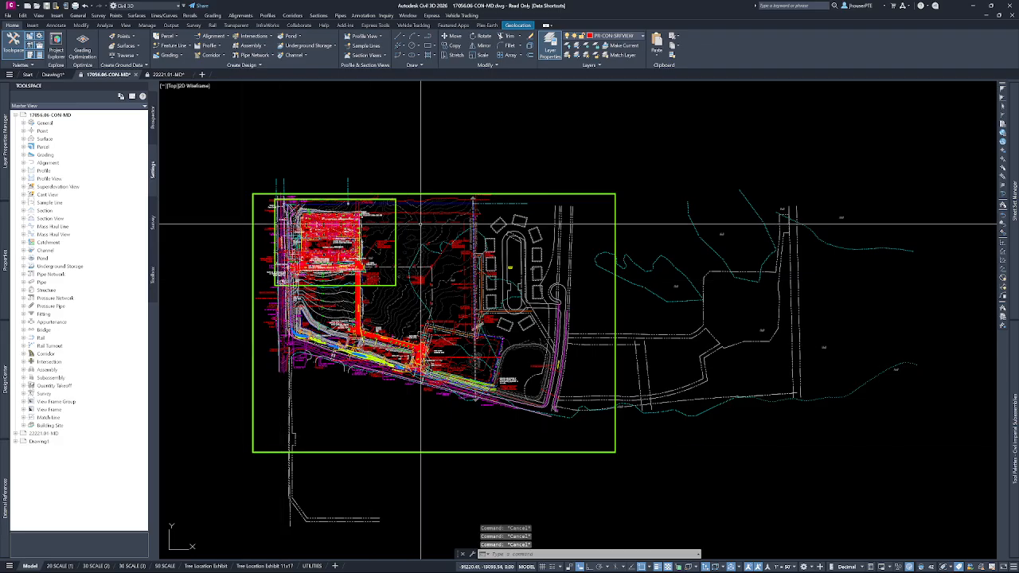
Draw an open four-segment polyline in the empty area above the site plan, its last two segments about 678 and 209 long.
{"action": "left_click", "coordinate": [430, 37]}
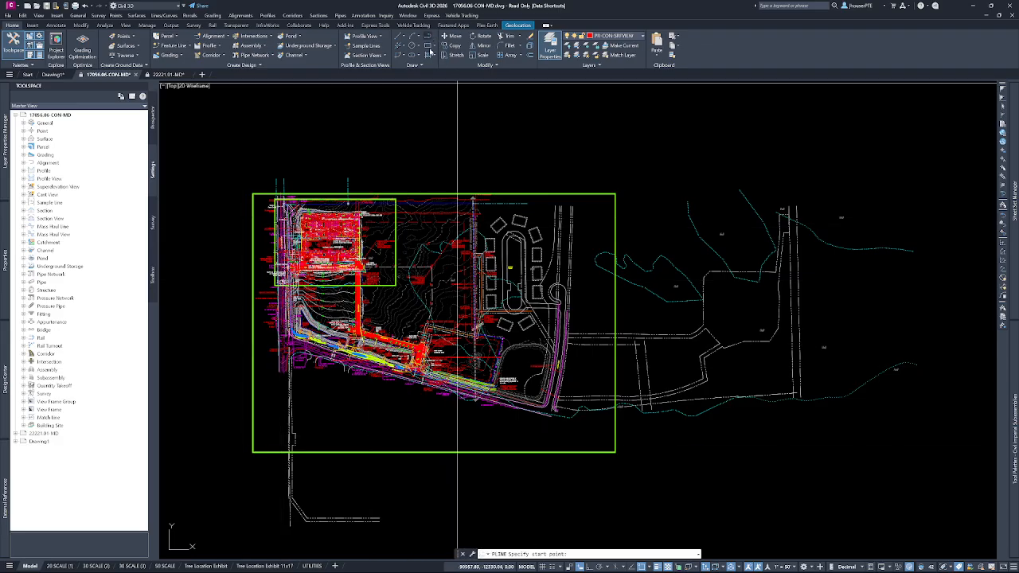
{"action": "left_click", "coordinate": [371, 119]}
{"action": "left_click", "coordinate": [469, 141]}
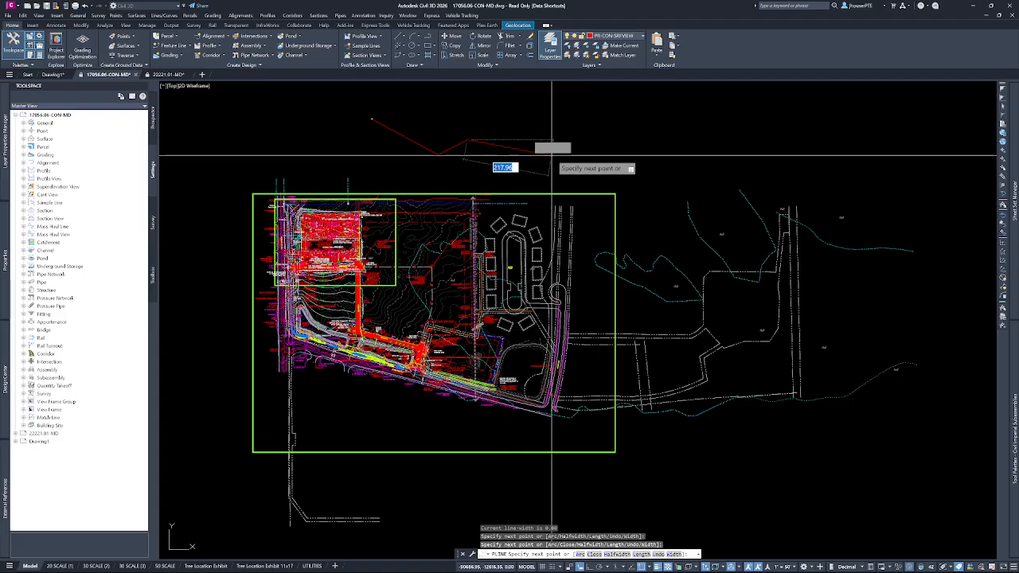
{"action": "left_click", "coordinate": [594, 166]}
{"action": "left_click", "coordinate": [615, 135]}
{"action": "key", "text": "Return"}
Extend the polyline from its right-hand end vertex with a segment about 352 long running up and to the left.
{"action": "scroll", "coordinate": [633, 127], "scroll_direction": "up", "scroll_amount": 5}
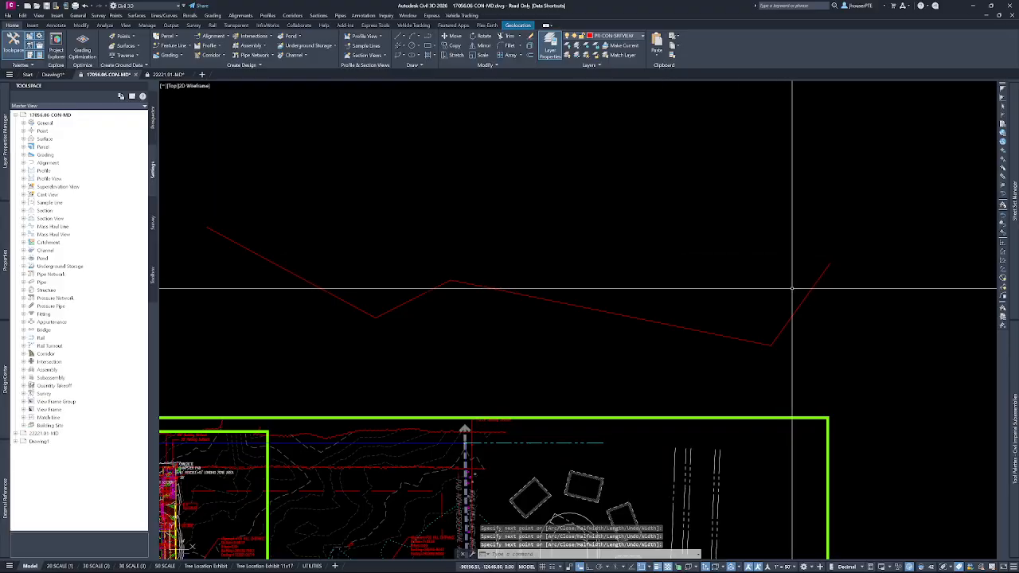
{"action": "left_click", "coordinate": [809, 297]}
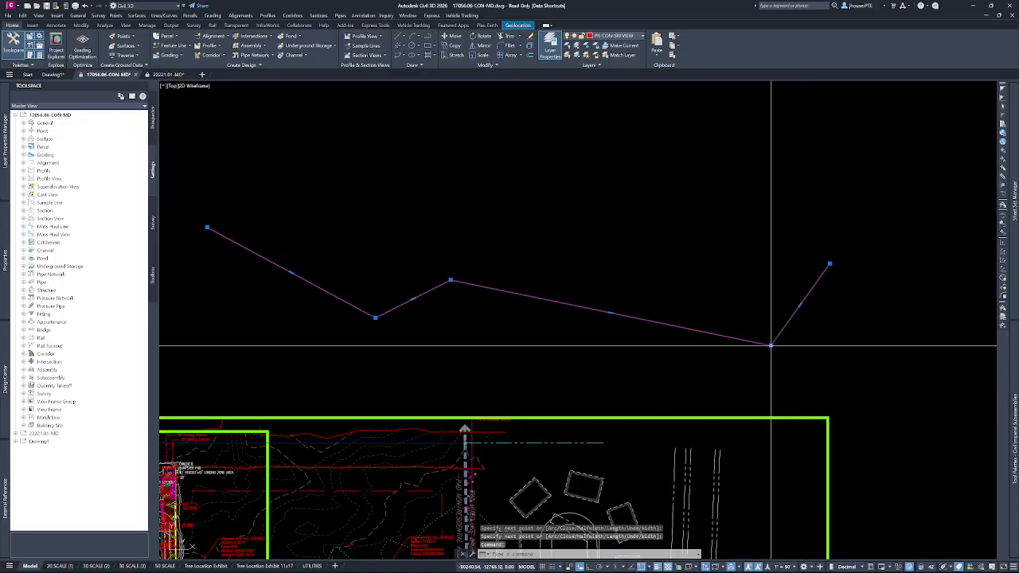
{"action": "mouse_move", "coordinate": [771, 347]}
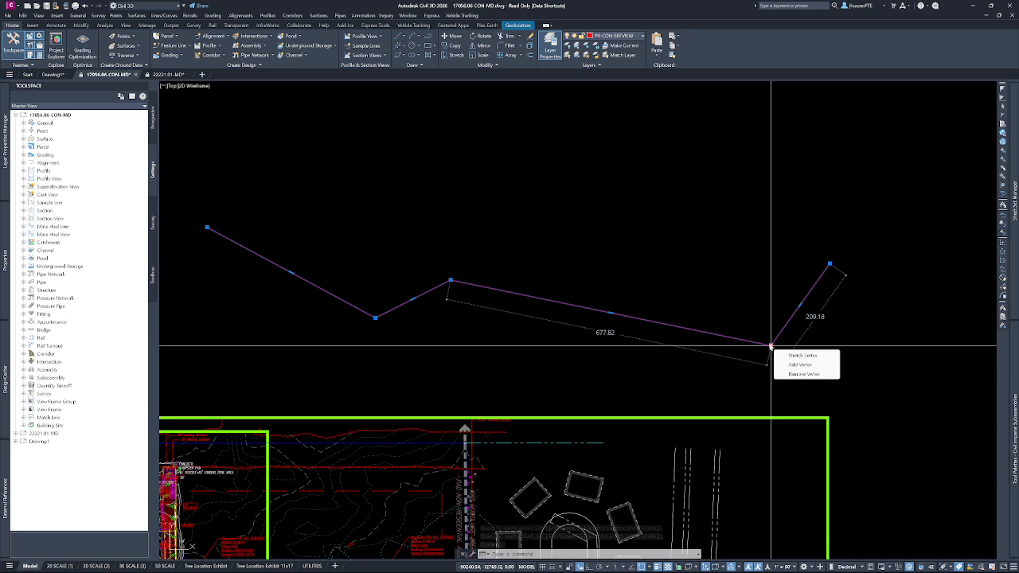
{"action": "mouse_move", "coordinate": [830, 264]}
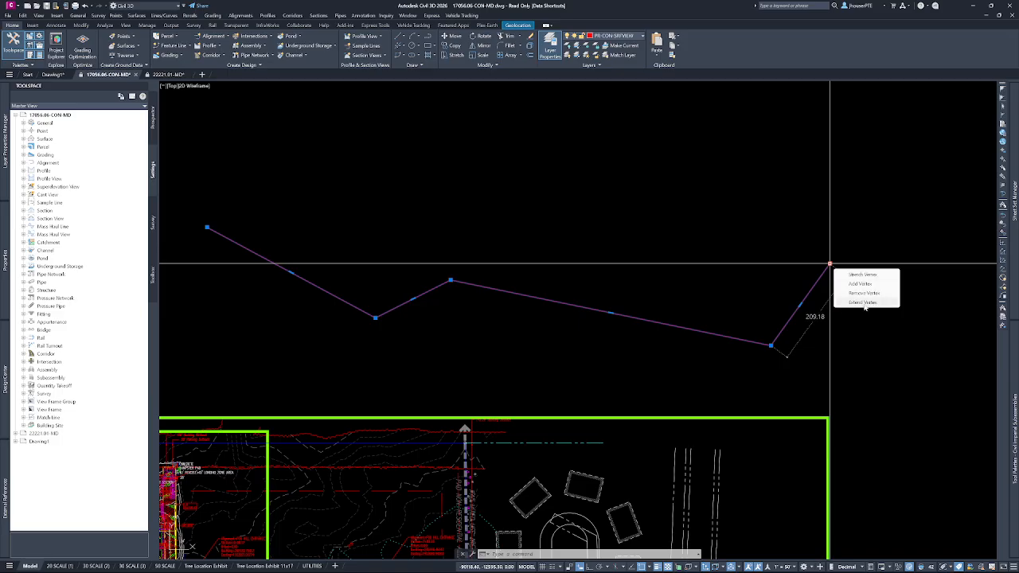
{"action": "left_click", "coordinate": [868, 303]}
{"action": "left_click", "coordinate": [756, 111]}
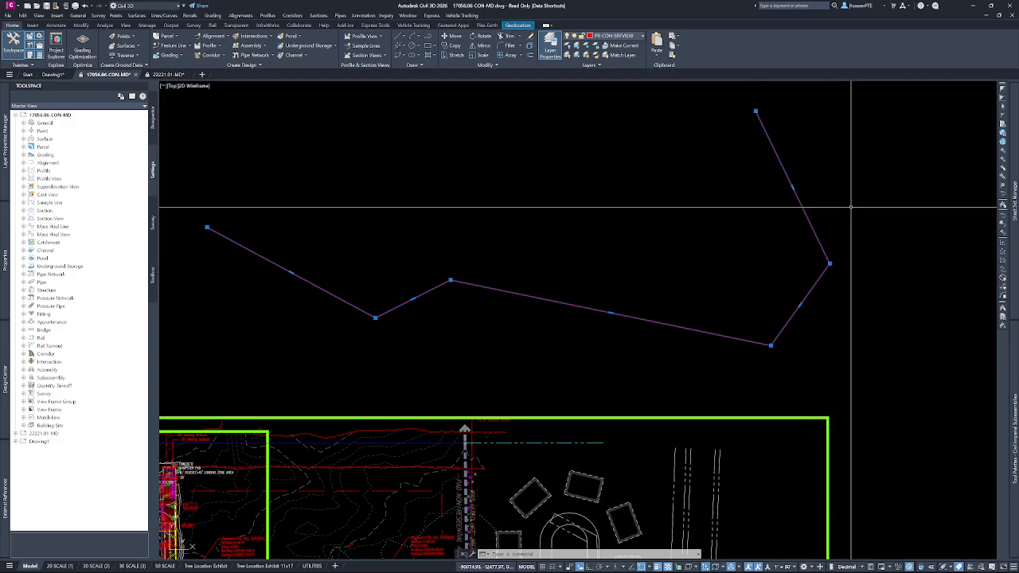
Extend the polyline's new upper end vertex with a long segment back to the left, then deselect the polyline.
{"action": "mouse_move", "coordinate": [756, 110]}
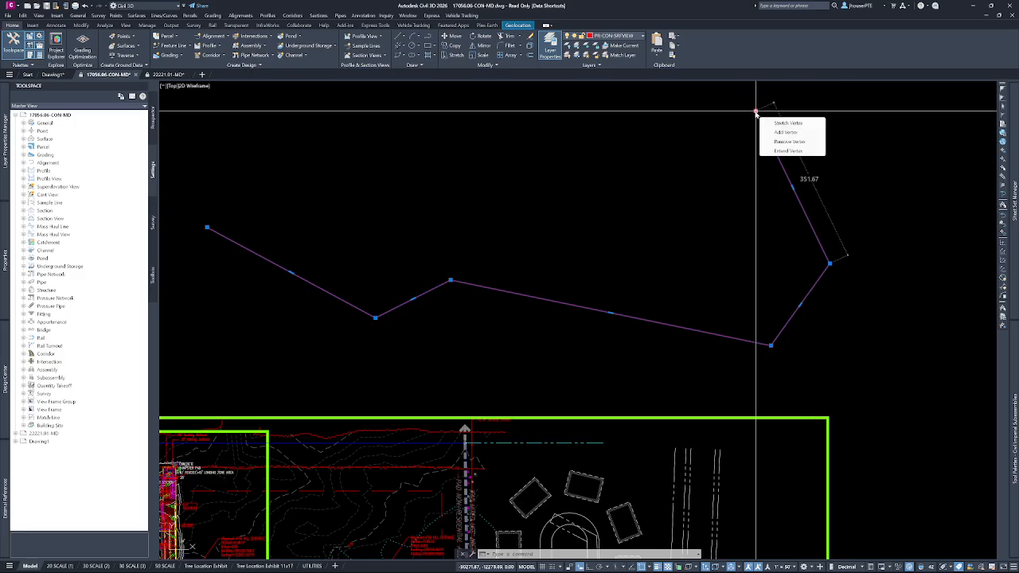
{"action": "left_click", "coordinate": [789, 151]}
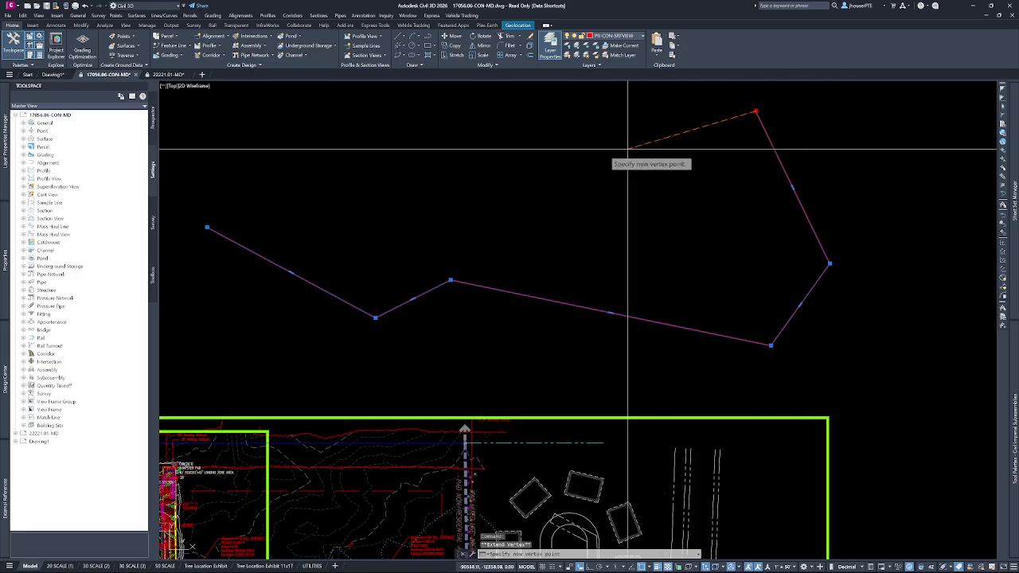
{"action": "left_click", "coordinate": [434, 151]}
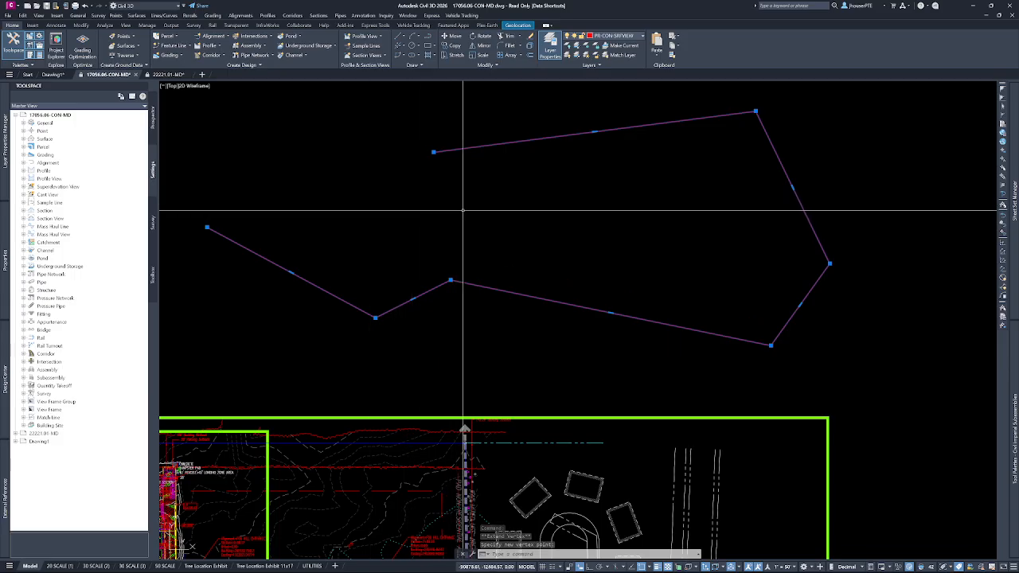
{"action": "key", "text": "Escape"}
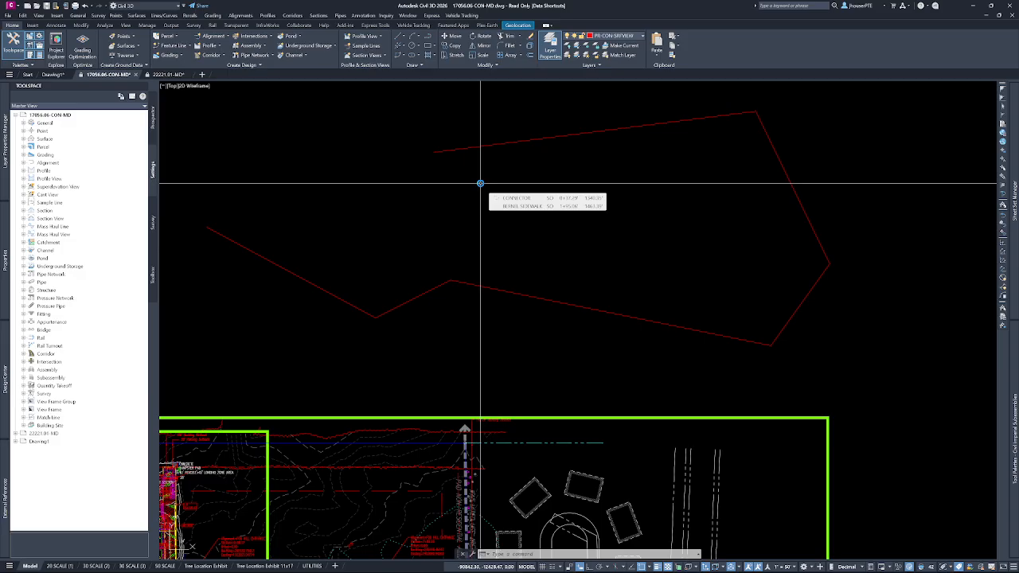
{"action": "key", "text": "Escape"}
{"action": "key", "text": "Escape"}
{"action": "key", "text": "Escape"}
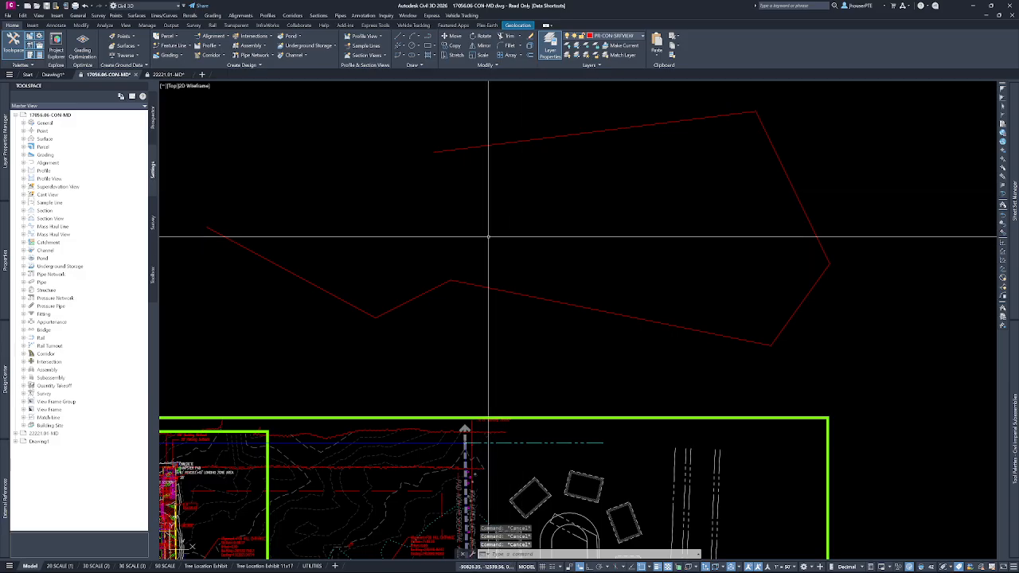
{"action": "scroll", "coordinate": [488, 236], "scroll_direction": "down", "scroll_amount": 5}
{"action": "scroll", "coordinate": [395, 347], "scroll_direction": "up", "scroll_amount": 2}
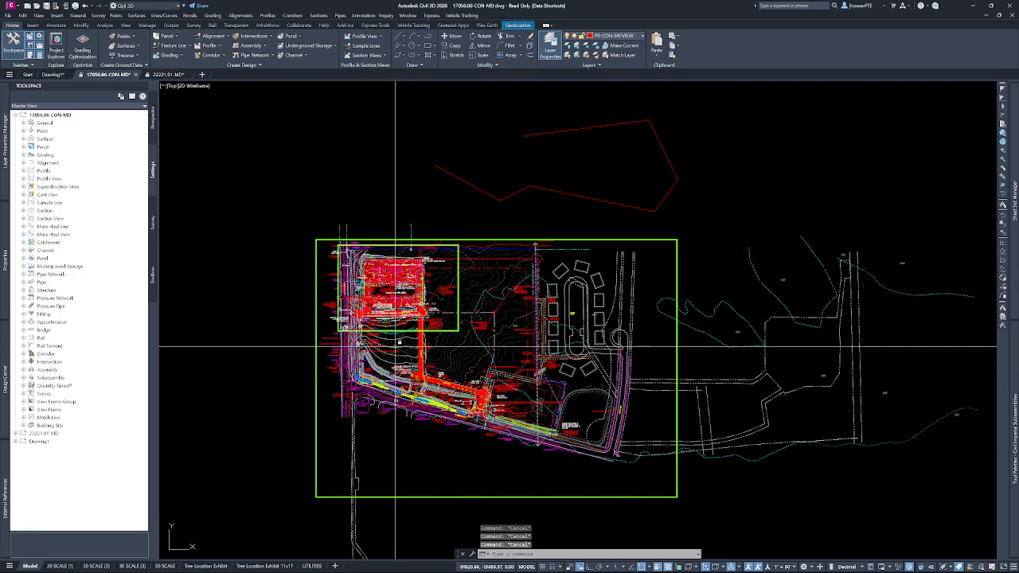
{"action": "mouse_move", "coordinate": [451, 361]}
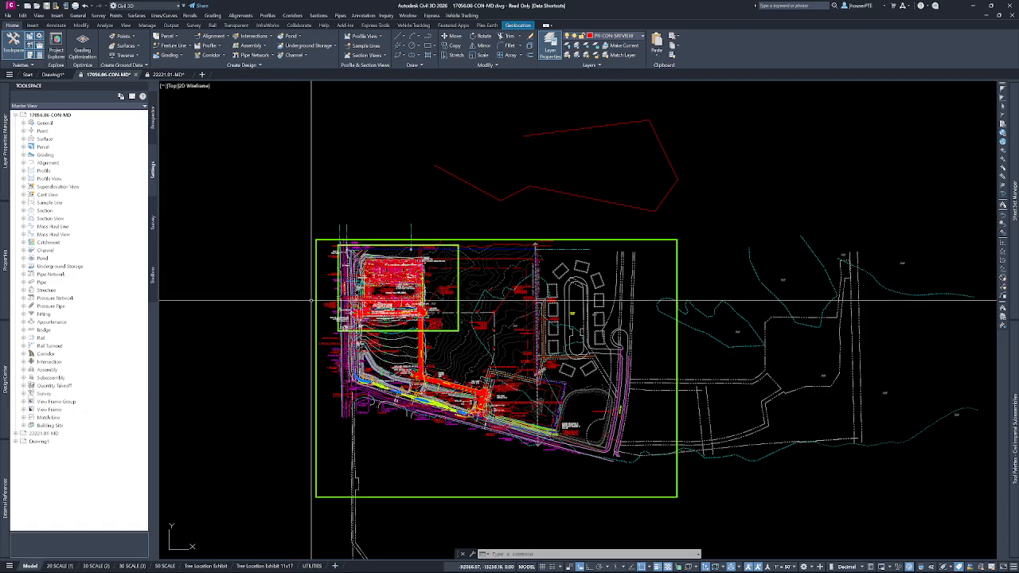
{"action": "middle_click_drag", "start_coordinate": [250, 285], "coordinate": [305, 298]}
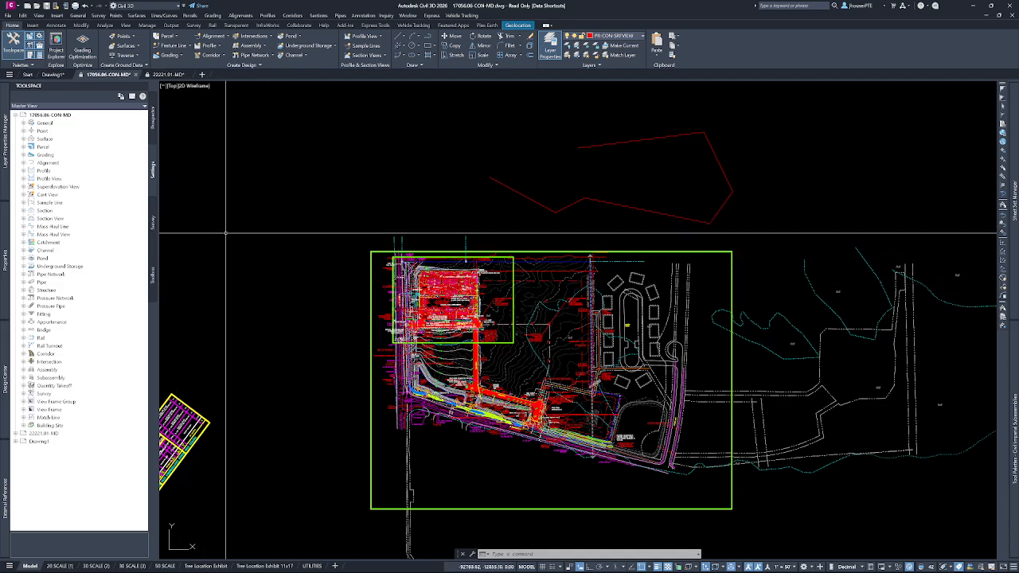
{"action": "mouse_move", "coordinate": [6, 165]}
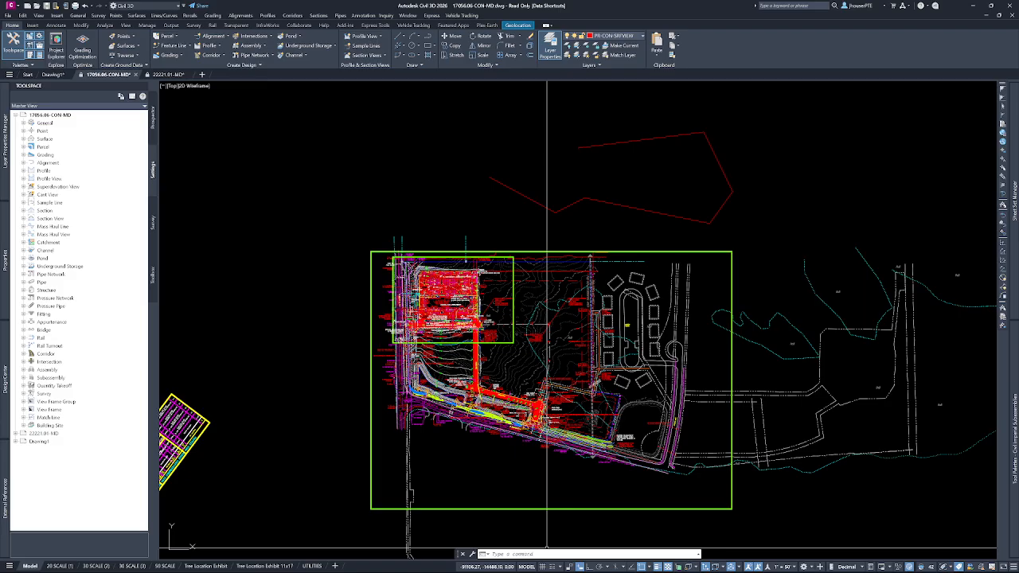
Open the program options and raise the Xref display fade control to 50.
{"action": "left_click", "coordinate": [547, 554]}
{"action": "right_click", "coordinate": [551, 555]}
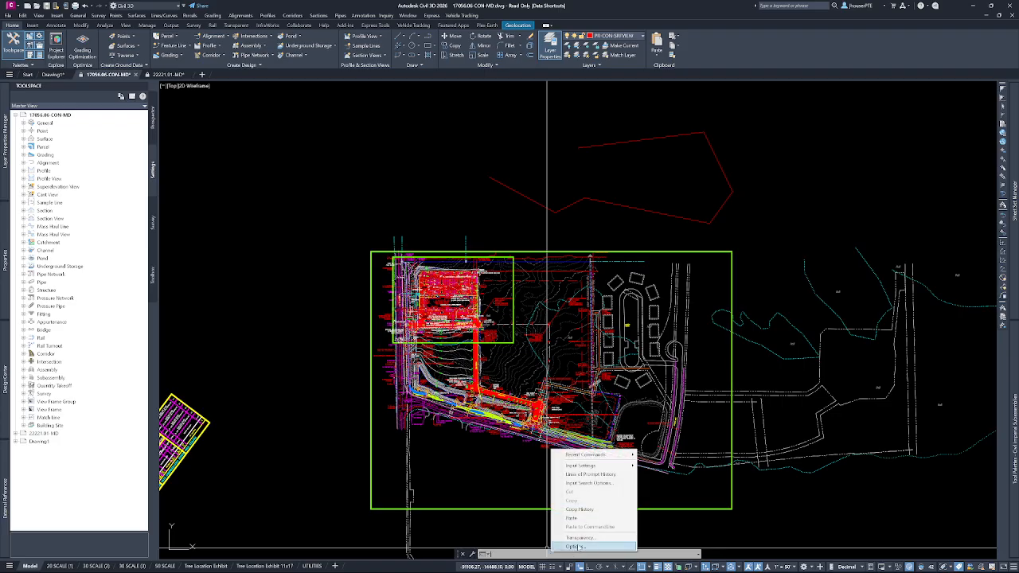
{"action": "left_click", "coordinate": [575, 548]}
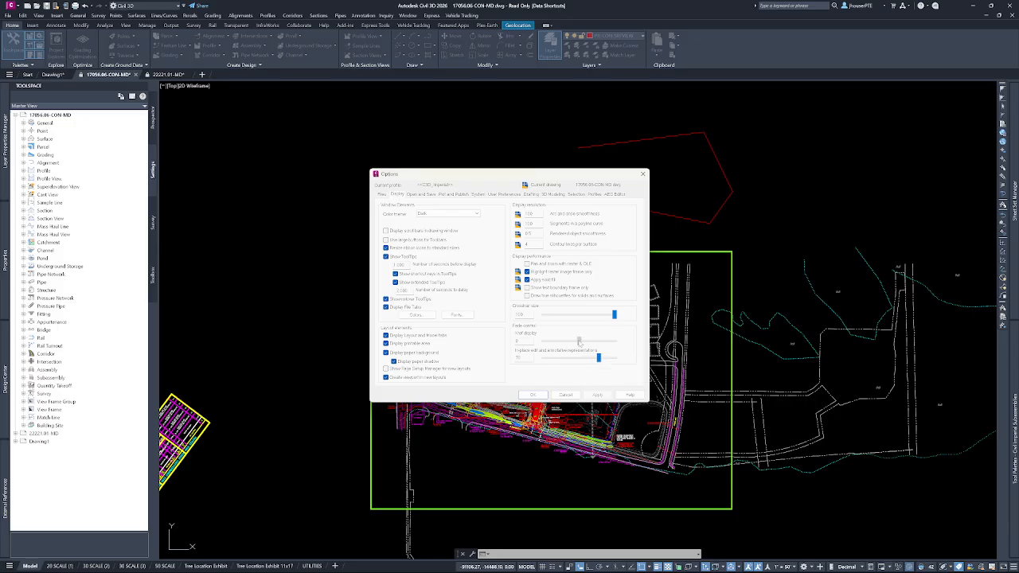
{"action": "left_click_drag", "start_coordinate": [579, 341], "coordinate": [597, 343]}
{"action": "left_click_drag", "start_coordinate": [595, 341], "coordinate": [599, 341]}
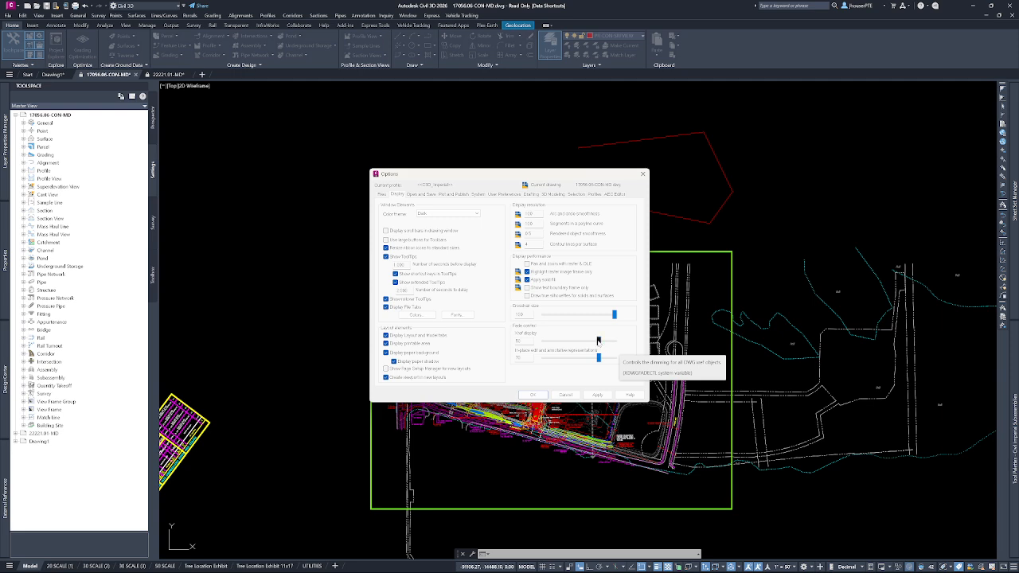
Set the Xref display fade control back to 0 and accept the options.
{"action": "left_click_drag", "start_coordinate": [526, 341], "coordinate": [484, 344]}
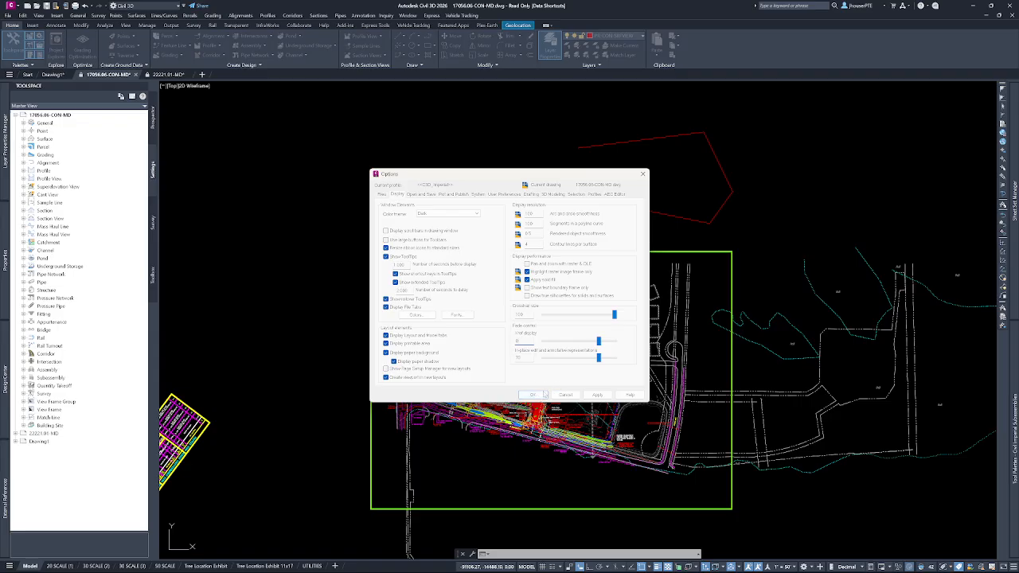
{"action": "left_click", "coordinate": [572, 395]}
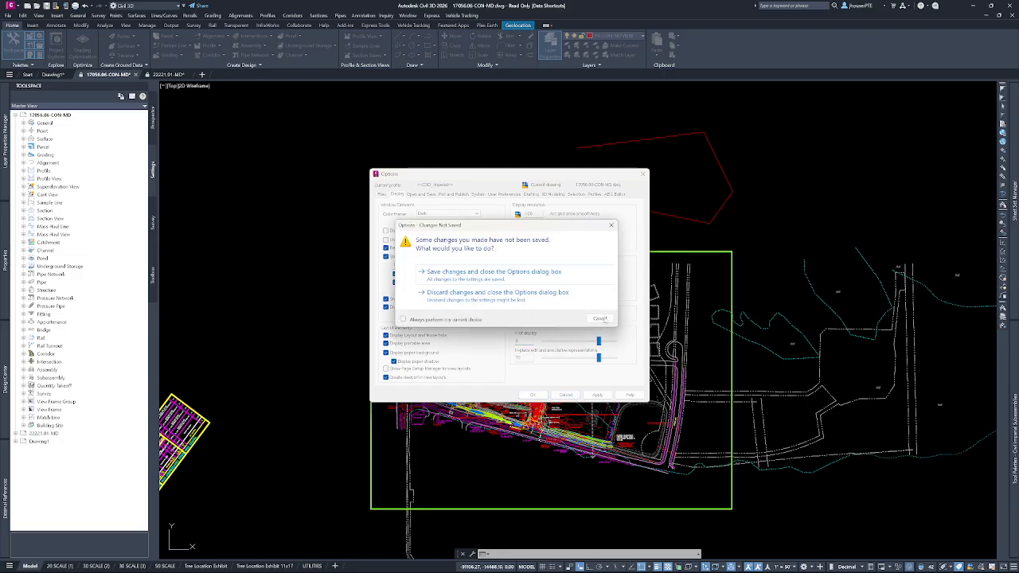
{"action": "left_click", "coordinate": [600, 319]}
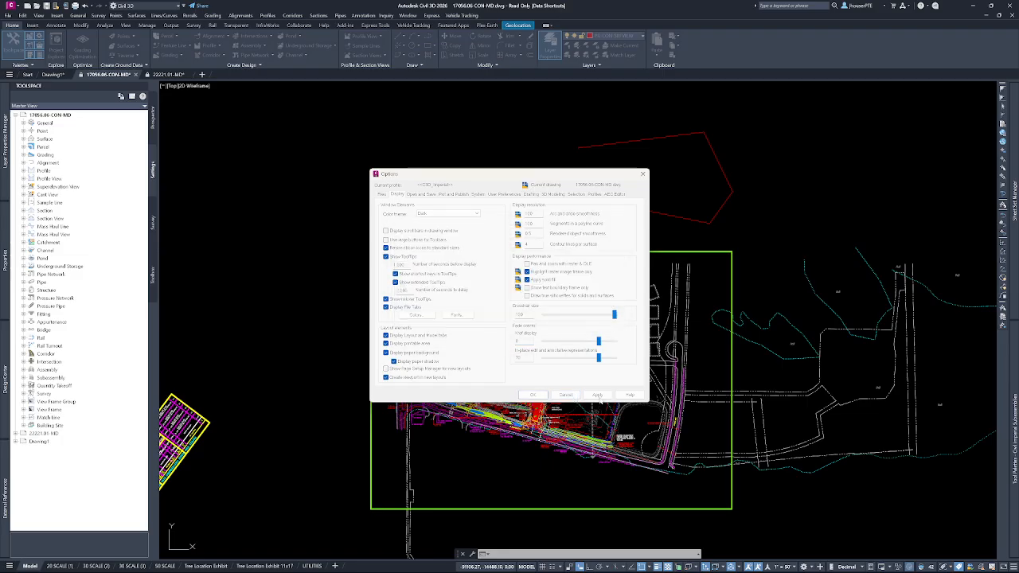
{"action": "left_click", "coordinate": [566, 395]}
{"action": "left_click", "coordinate": [601, 319]}
{"action": "left_click", "coordinate": [533, 395]}
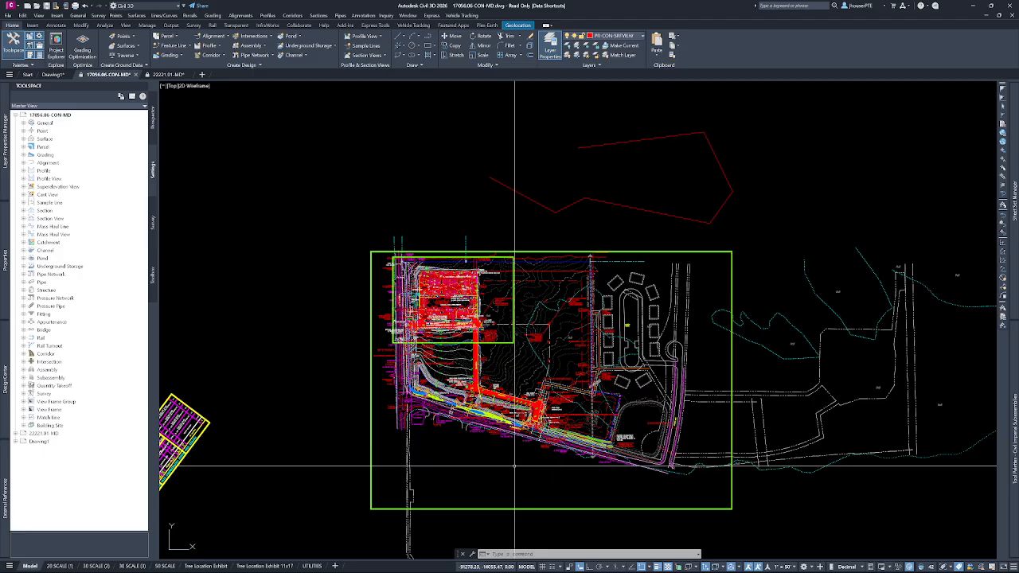
Examine the drawing's layers through the All, All non-Xref Layers, Demolition Layers and 17056.06 STM-MD xref filters.
{"action": "left_click", "coordinate": [152, 117]}
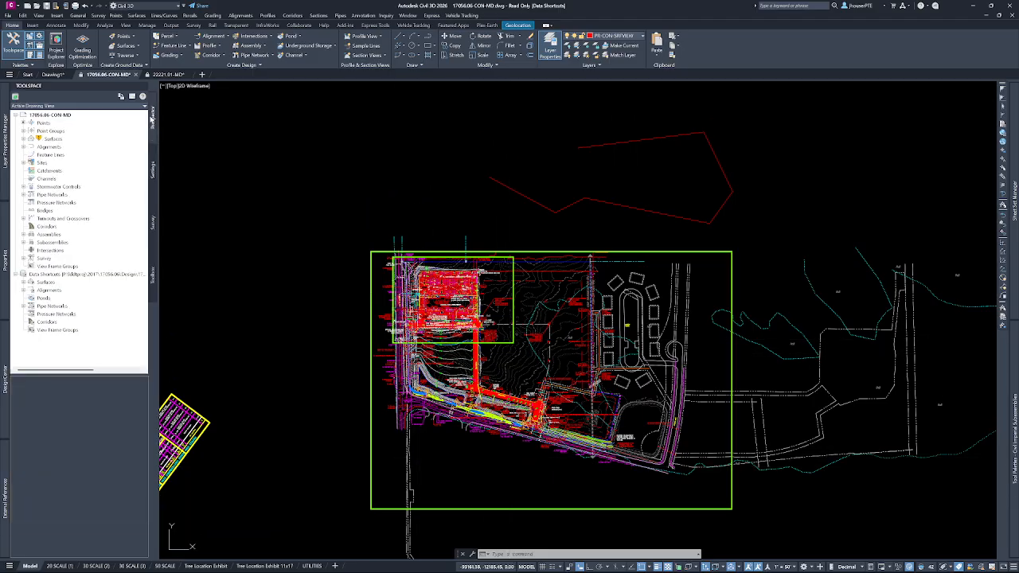
{"action": "left_click", "coordinate": [5, 151]}
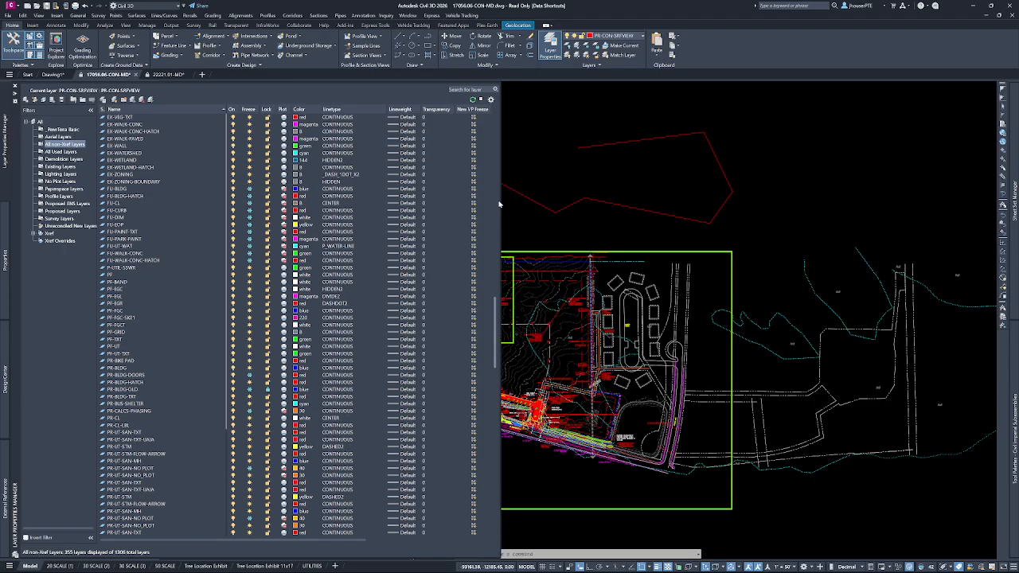
{"action": "left_click", "coordinate": [40, 122]}
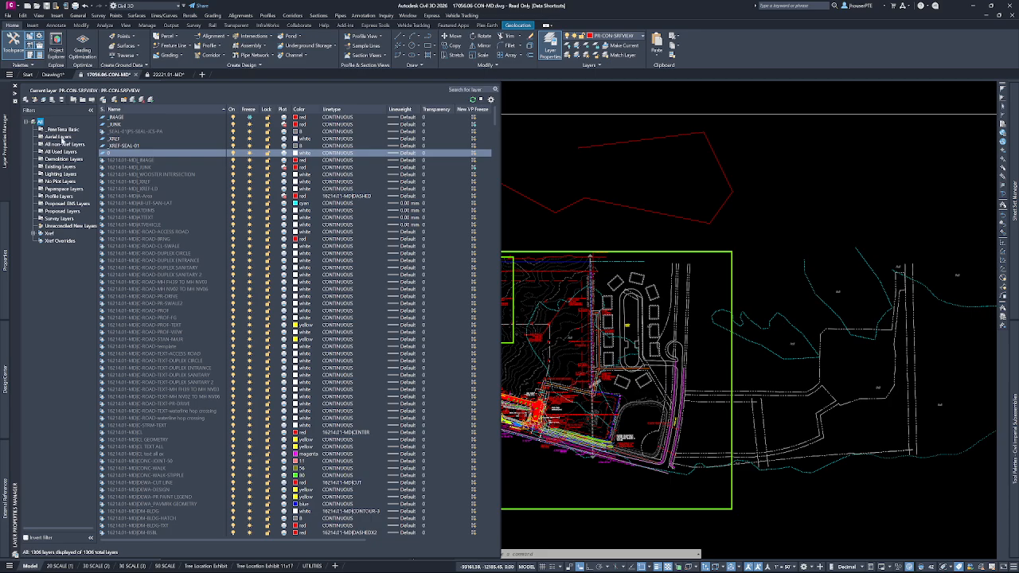
{"action": "left_click", "coordinate": [67, 145]}
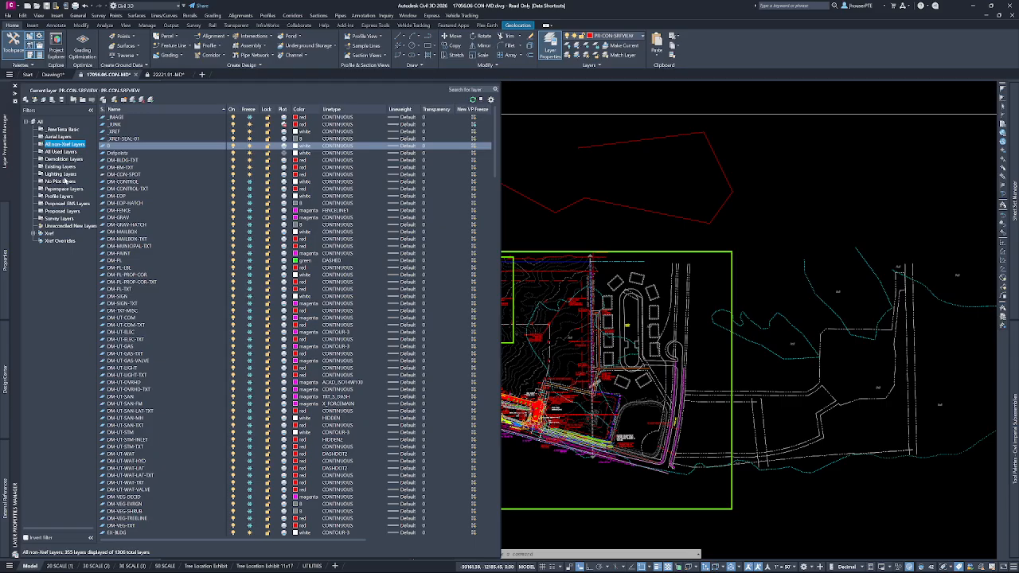
{"action": "left_click", "coordinate": [69, 159]}
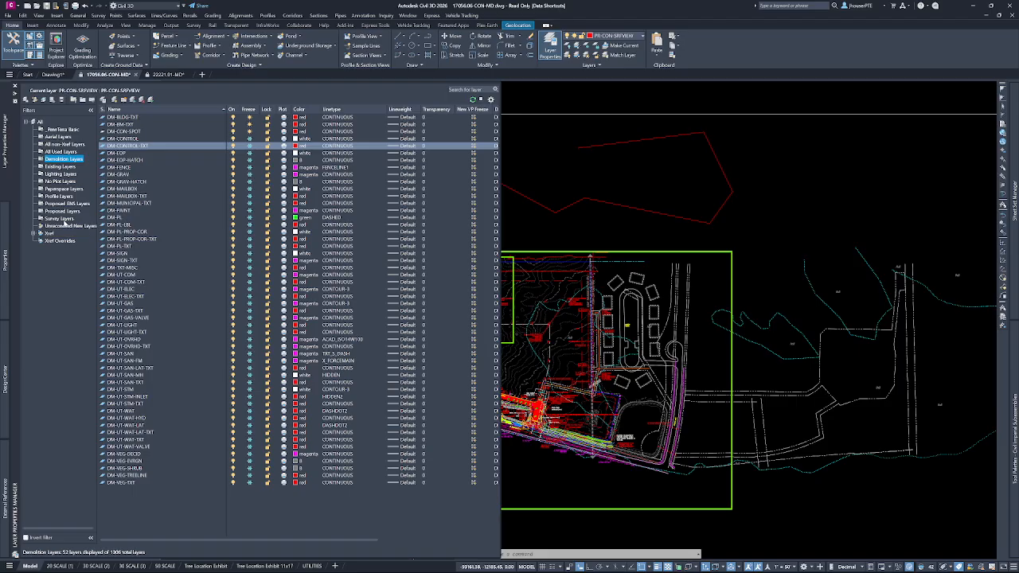
{"action": "left_click", "coordinate": [33, 234]}
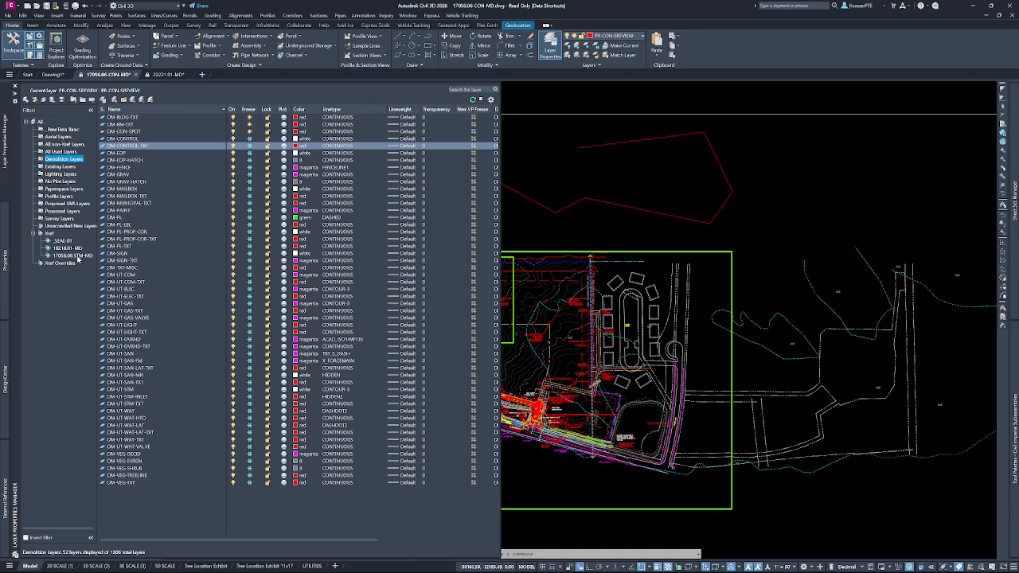
{"action": "left_click", "coordinate": [76, 256]}
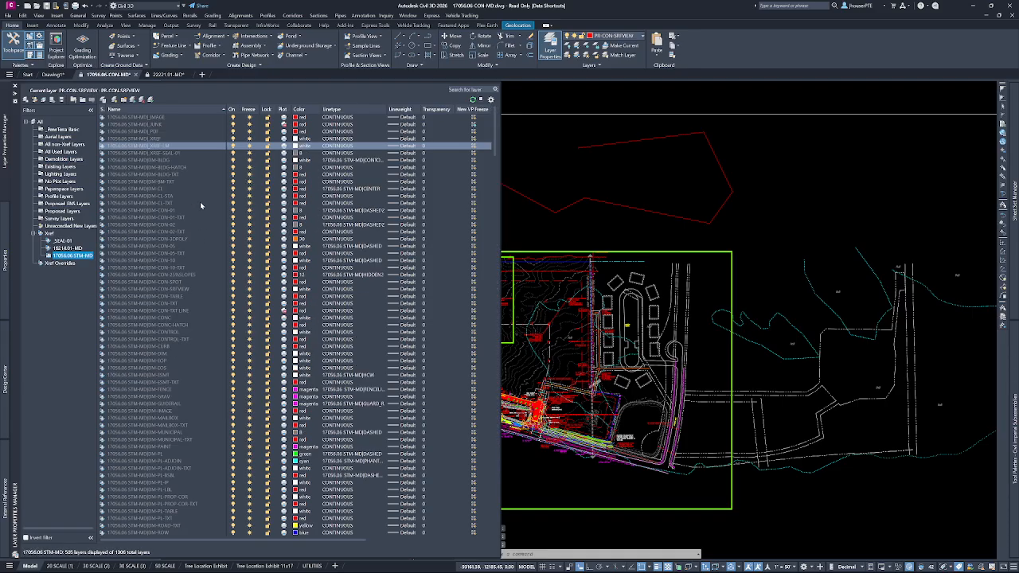
Set the transparency of all layers in the 17056.06 STM-MD xref filter to 70 and check the effect in the drawing.
{"action": "left_click", "coordinate": [152, 297]}
{"action": "key", "text": "ctrl+a"}
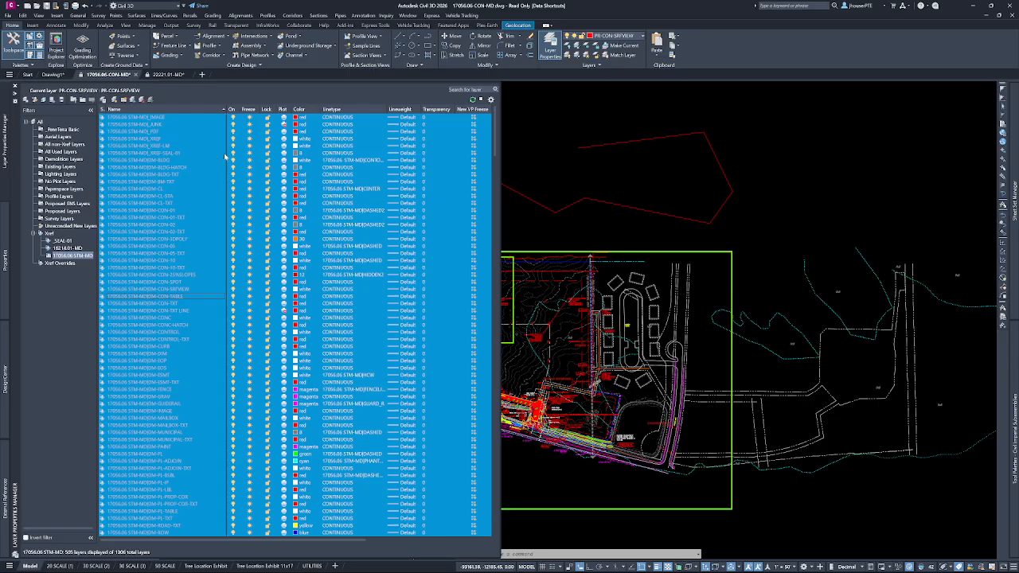
{"action": "left_click", "coordinate": [431, 118]}
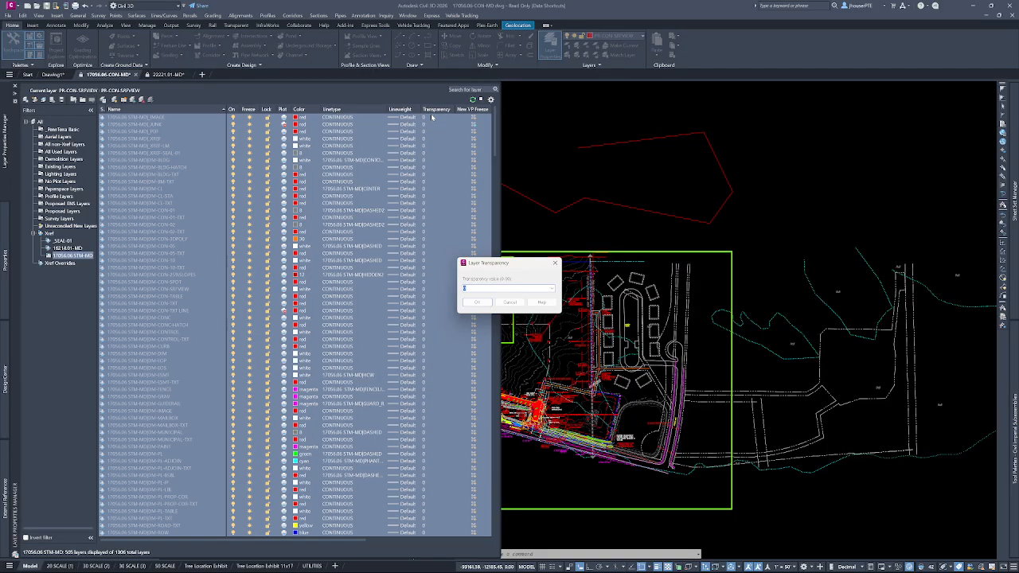
{"action": "key", "text": "Return"}
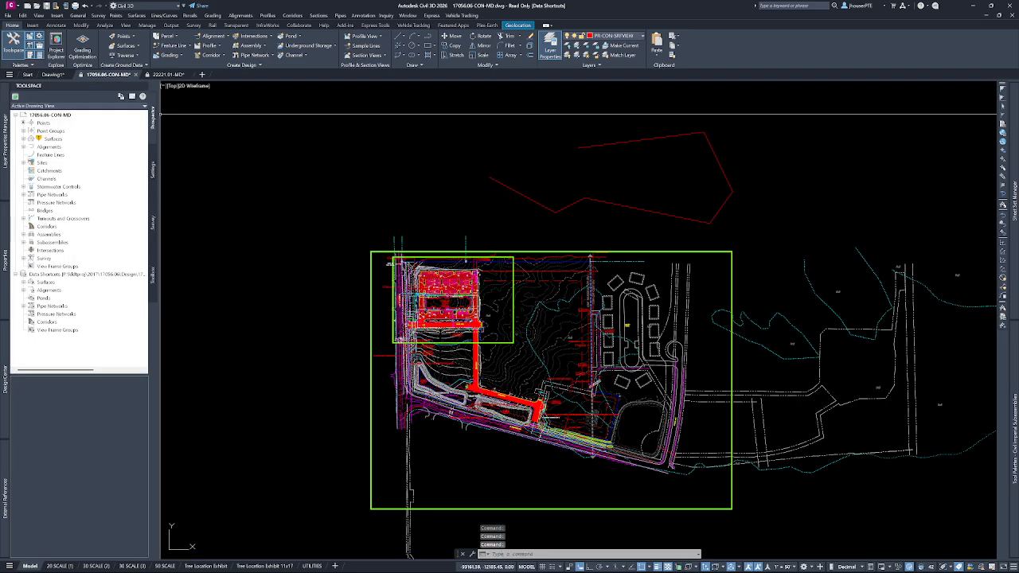
{"action": "left_click", "coordinate": [563, 228]}
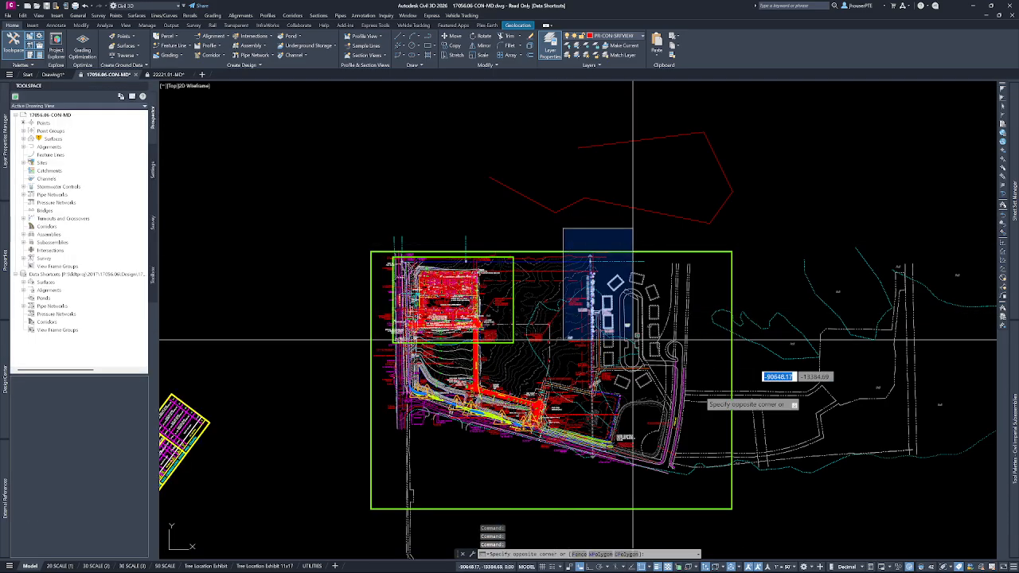
{"action": "key", "text": "Escape"}
{"action": "key", "text": "Escape"}
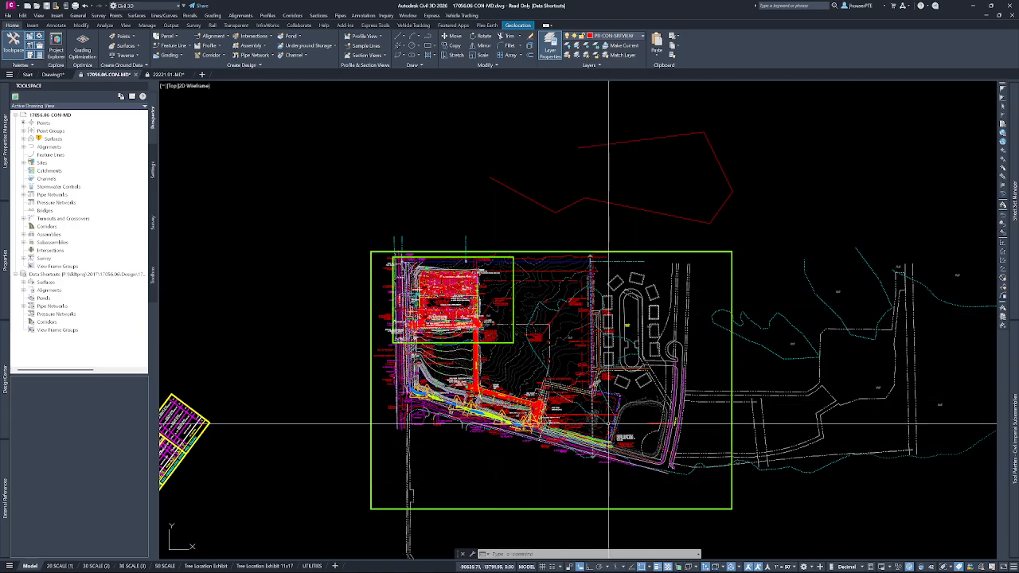
{"action": "scroll", "coordinate": [482, 358], "scroll_direction": "down", "scroll_amount": 5}
{"action": "scroll", "coordinate": [489, 323], "scroll_direction": "up", "scroll_amount": 7}
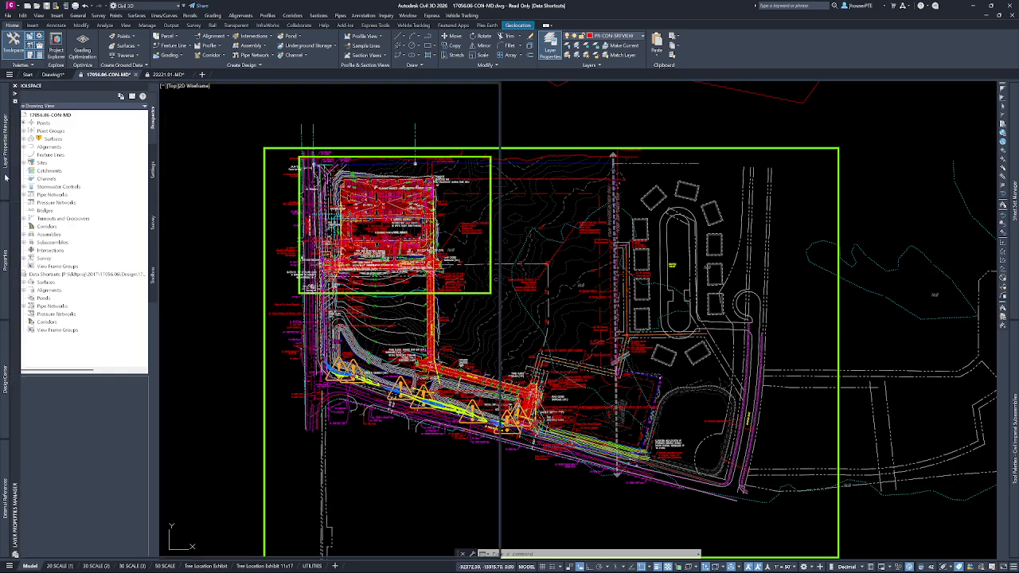
Edit the transparency value of the selected 17056.06 STM-MD xref layers again and return to the drawing.
{"action": "mouse_move", "coordinate": [8, 179]}
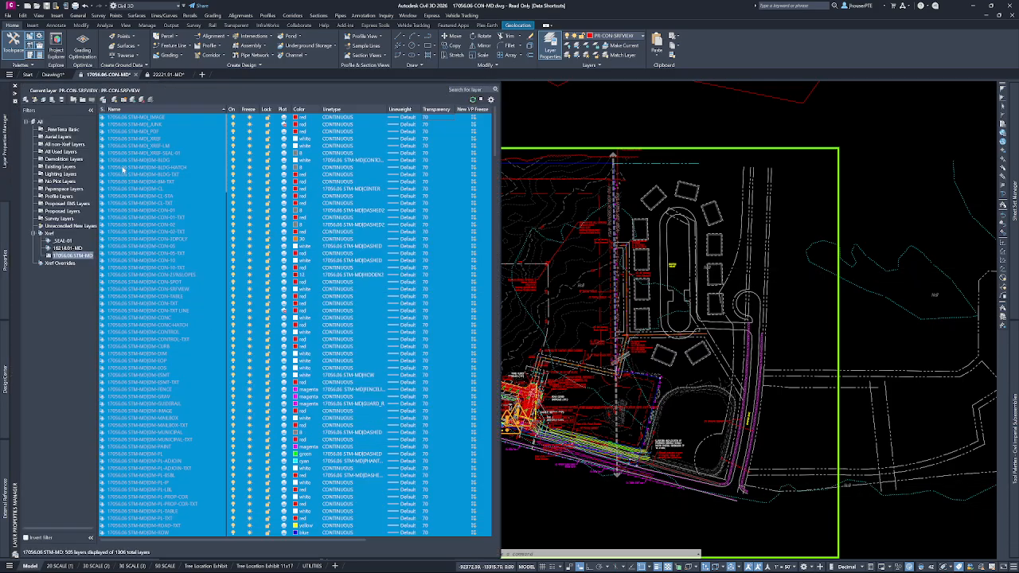
{"action": "left_click", "coordinate": [428, 118]}
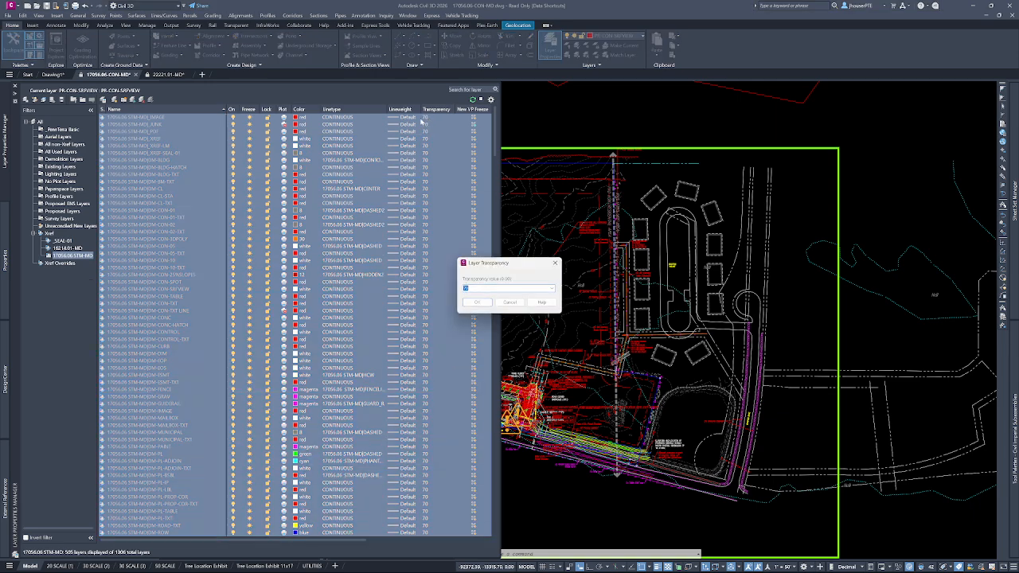
{"action": "key", "text": "Return"}
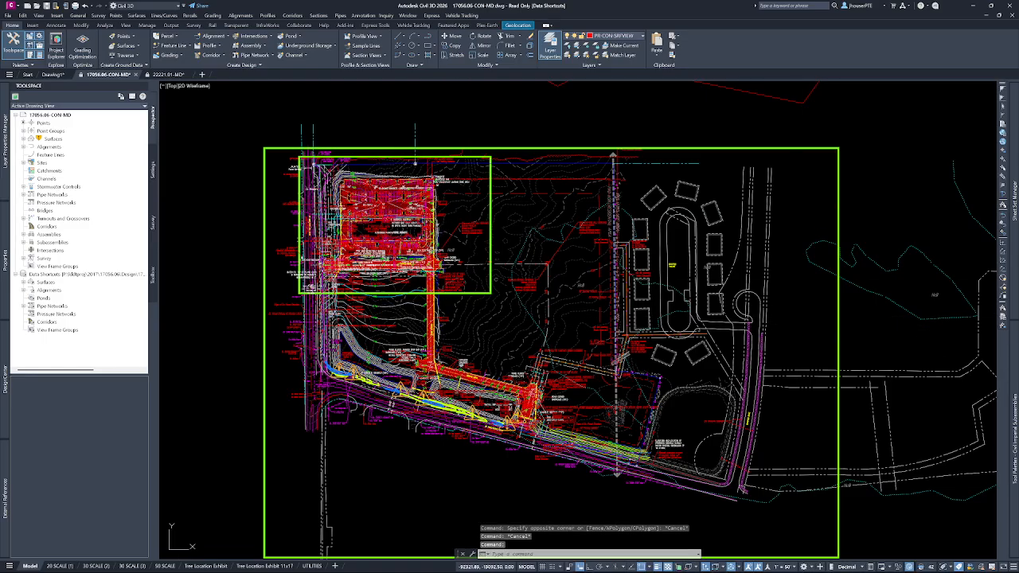
{"action": "mouse_move", "coordinate": [10, 150]}
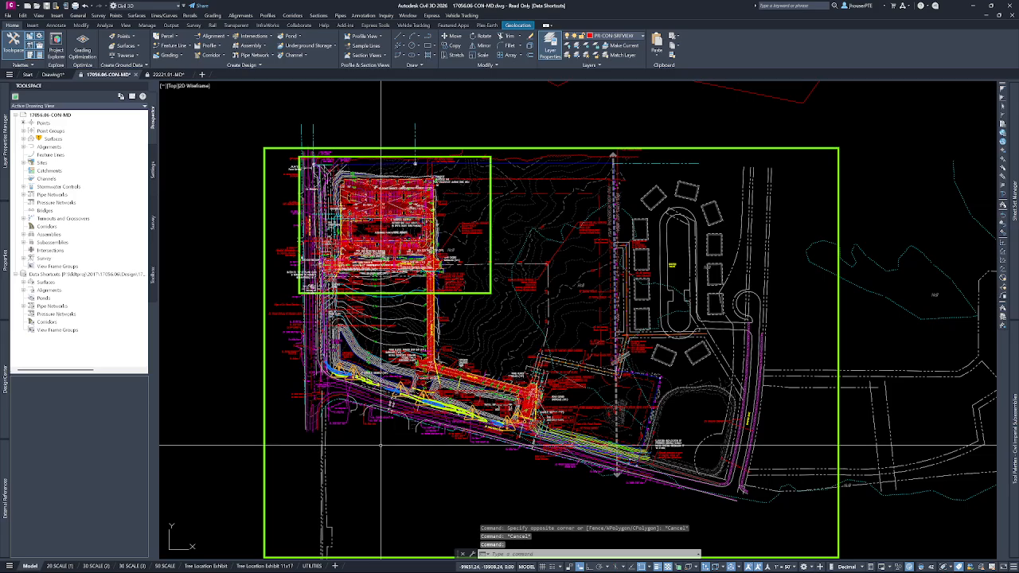
{"action": "key", "text": "Escape"}
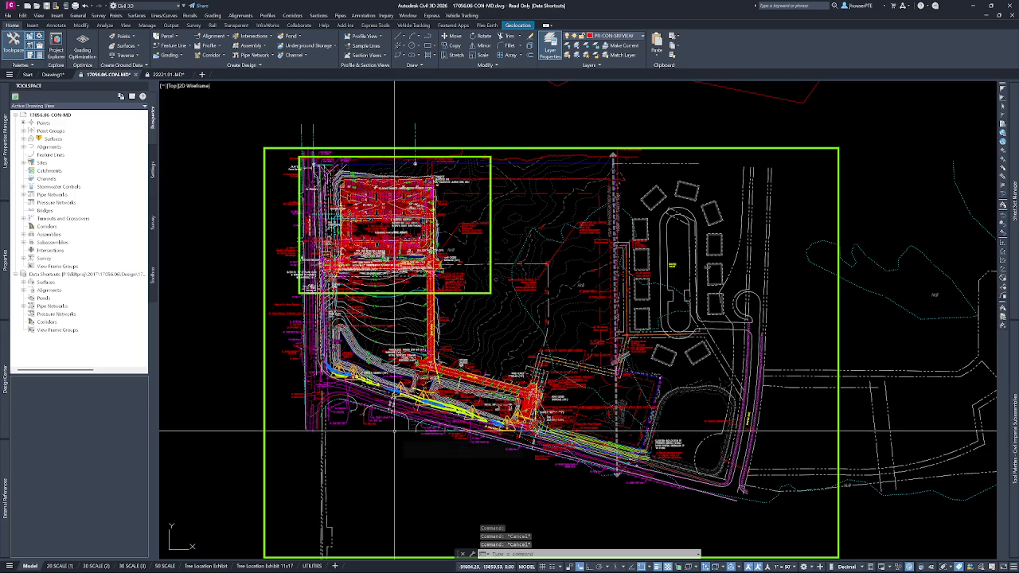
{"action": "mouse_move", "coordinate": [399, 430]}
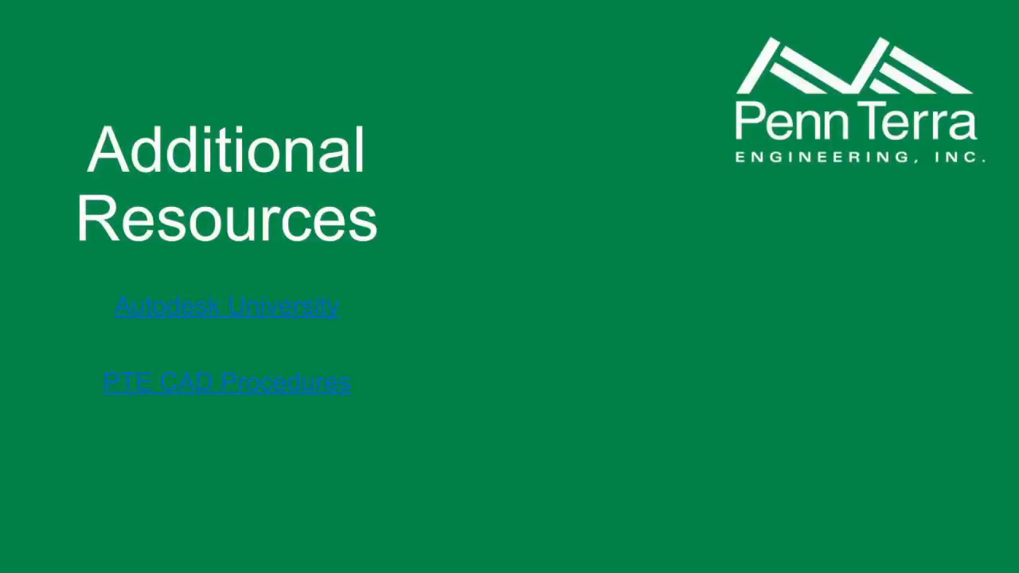
{"action": "key", "text": "Right"}
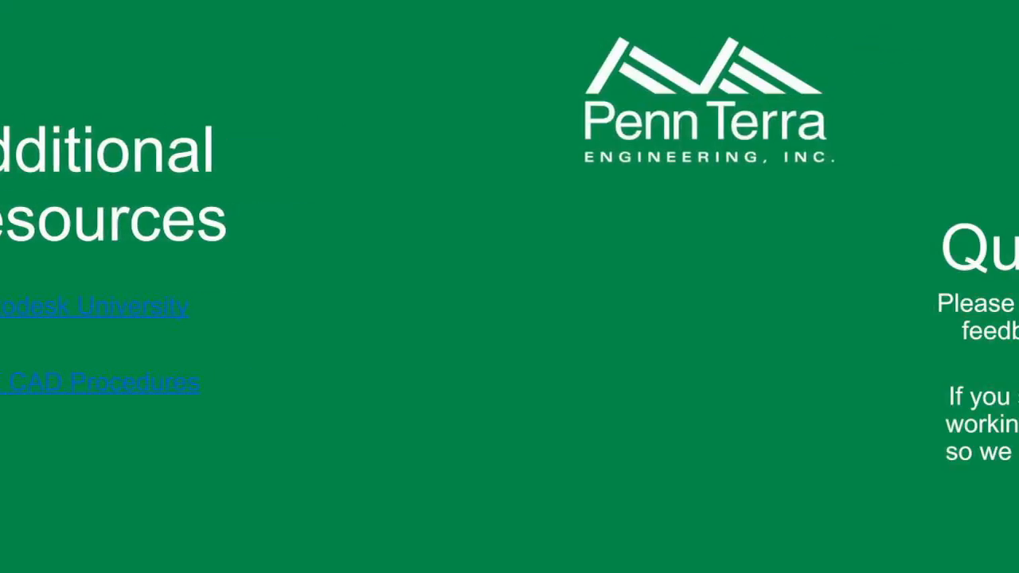